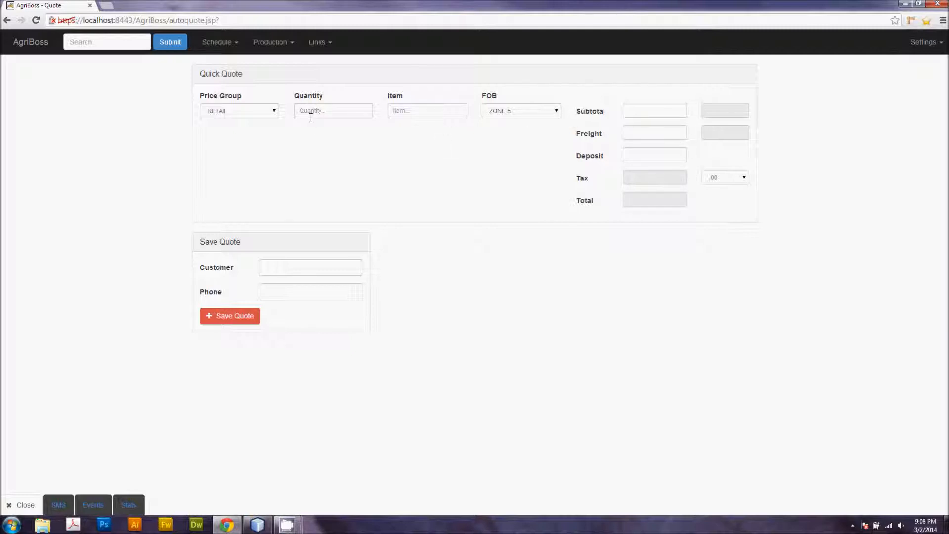
Step: In Quick Quote, choose the RETAIL price group and enter a quantity of 1200
{"action": "left_click", "coordinate": [272, 110]}
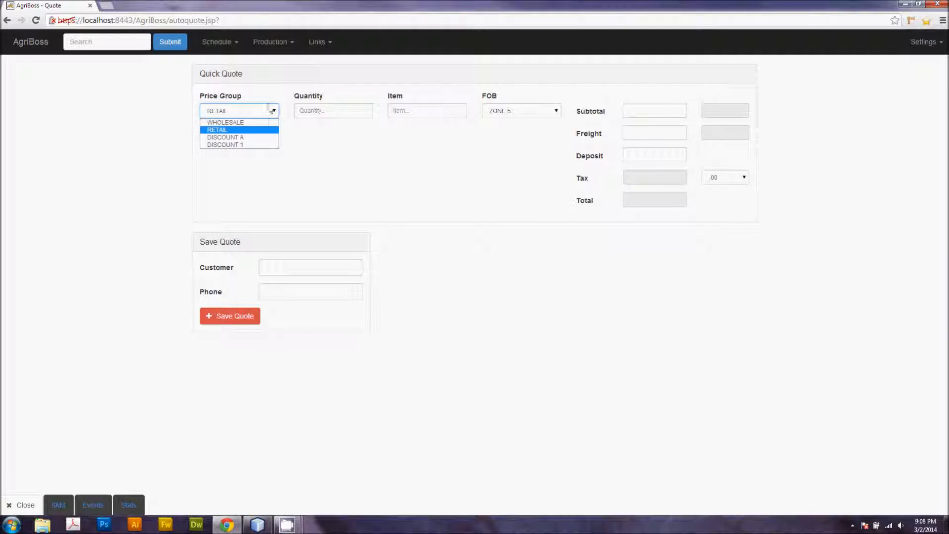
{"action": "left_click", "coordinate": [241, 131]}
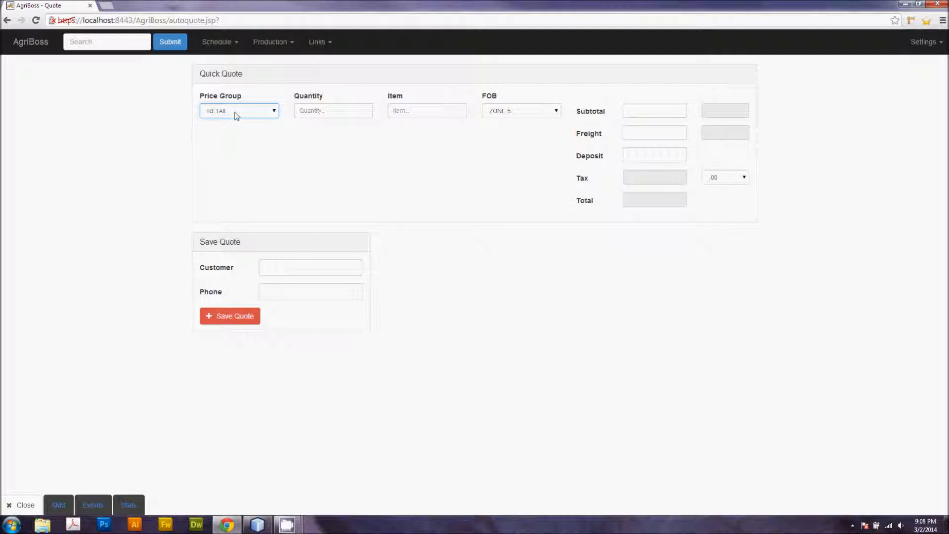
{"action": "left_click", "coordinate": [316, 110]}
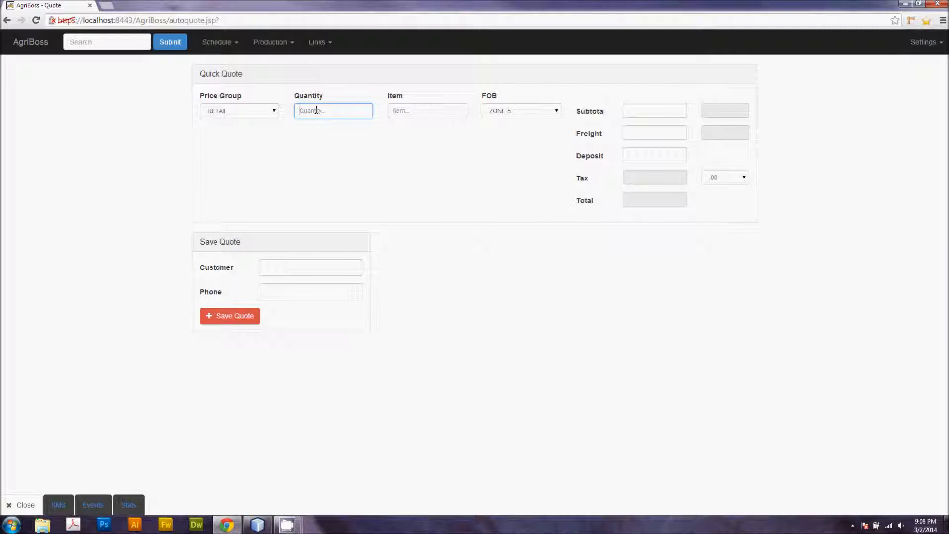
{"action": "type", "text": "1200"}
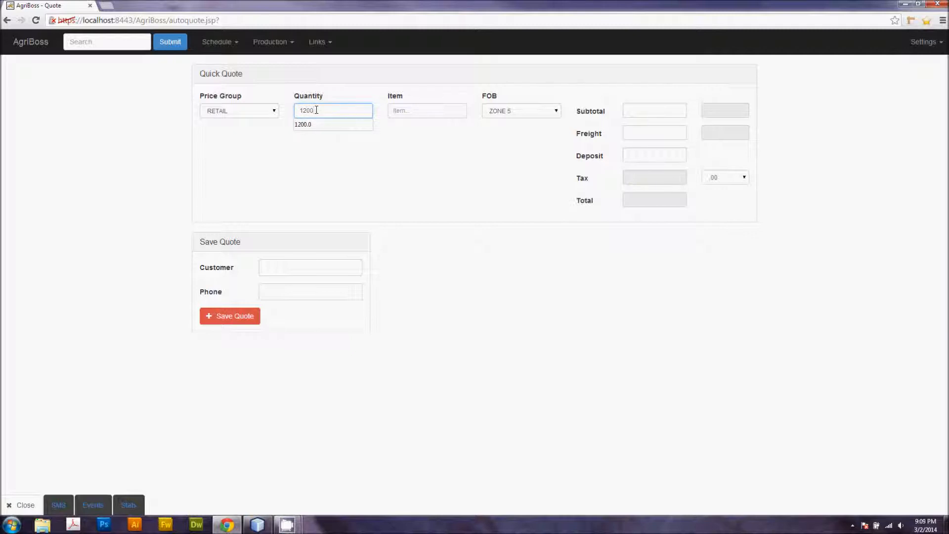
Step: Pick KBG from the item suggestions and set the FOB zone to ZONE 2
{"action": "key", "text": "Tab"}
{"action": "type", "text": "K"}
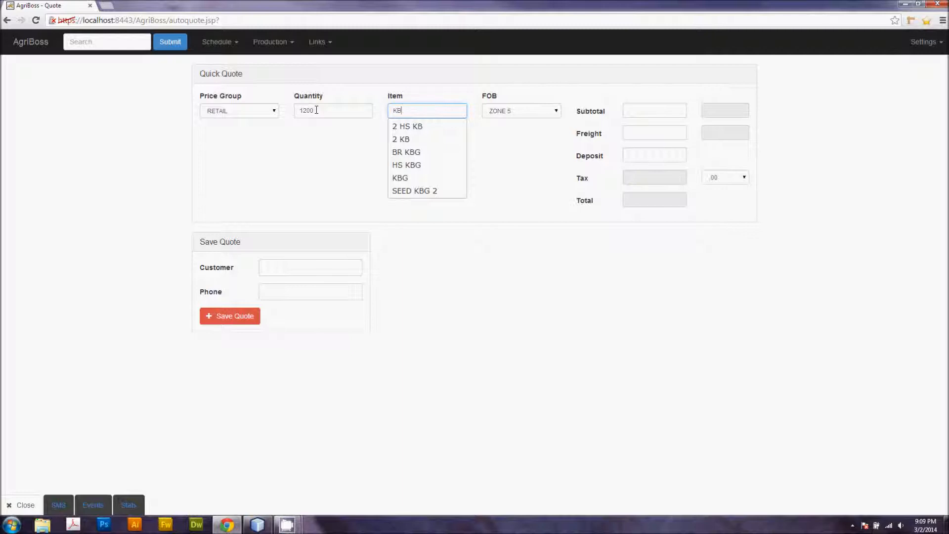
{"action": "key", "text": "Down"}
{"action": "key", "text": "Down"}
{"action": "key", "text": "Down"}
{"action": "key", "text": "Down"}
{"action": "key", "text": "Down"}
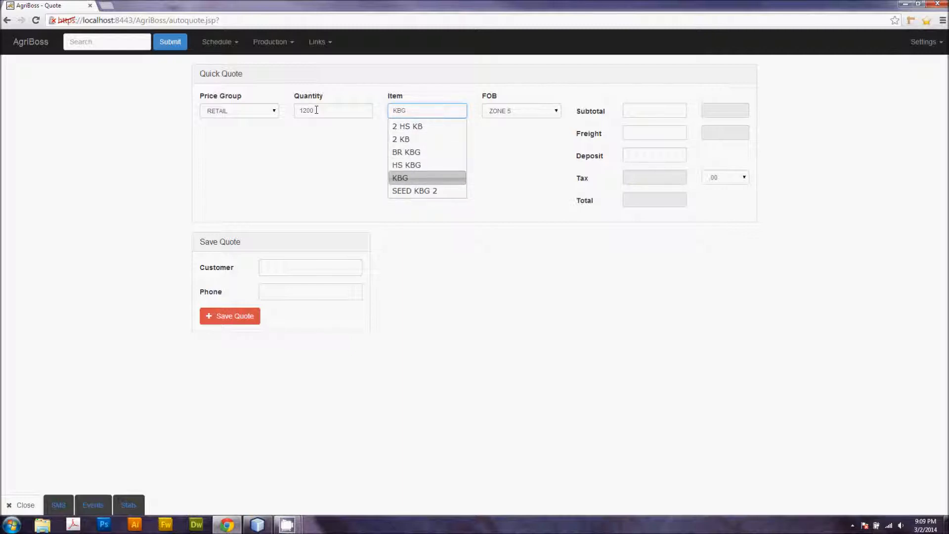
{"action": "key", "text": "Tab"}
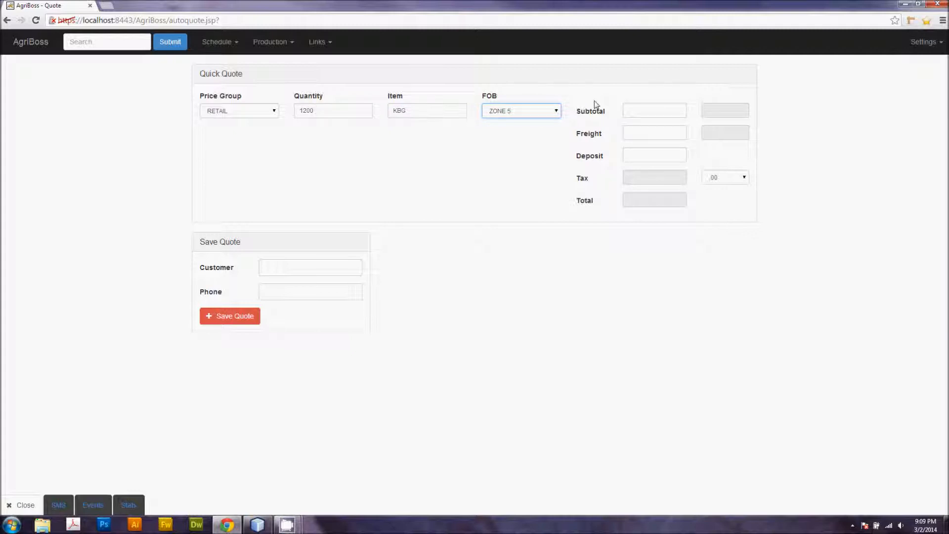
{"action": "left_click", "coordinate": [537, 115]}
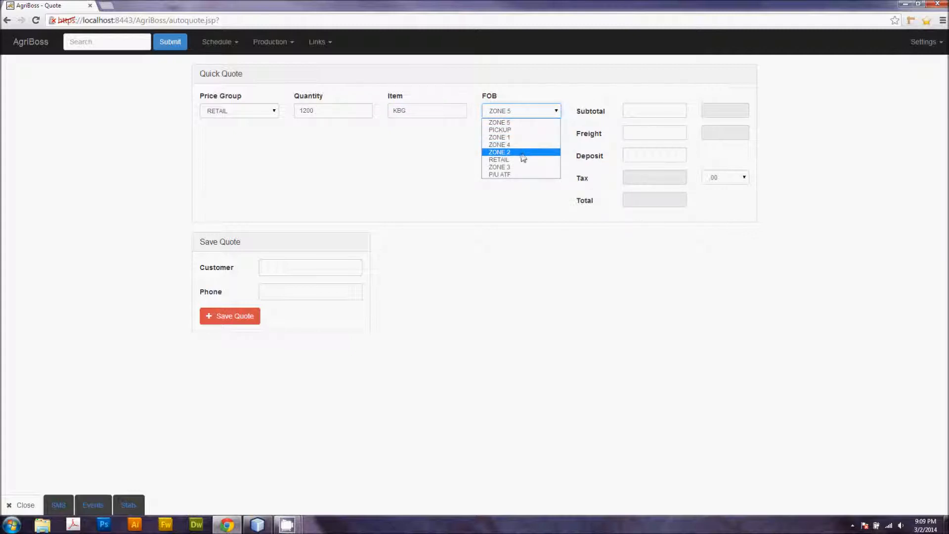
{"action": "left_click", "coordinate": [512, 156]}
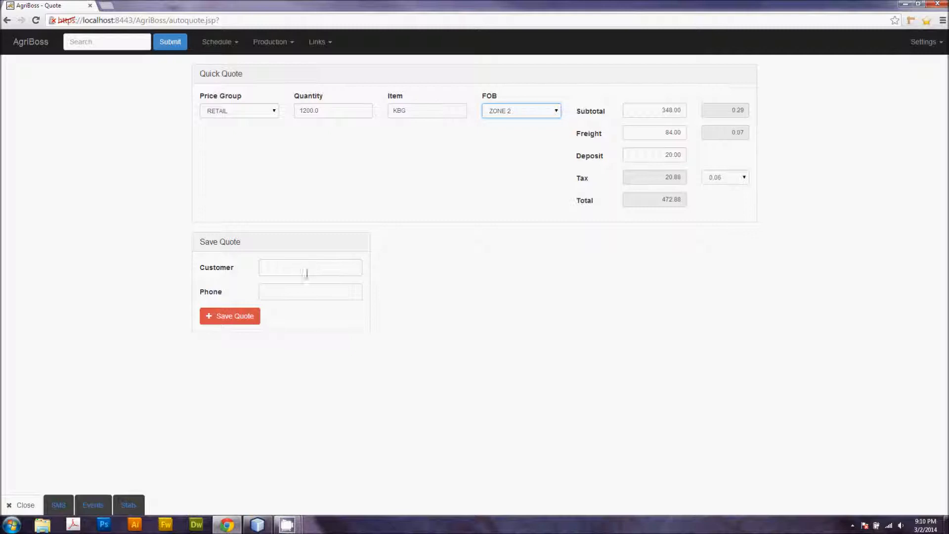
Step: Open the Events panel to review the logged quotes and calls, then close it
{"action": "left_click", "coordinate": [95, 505]}
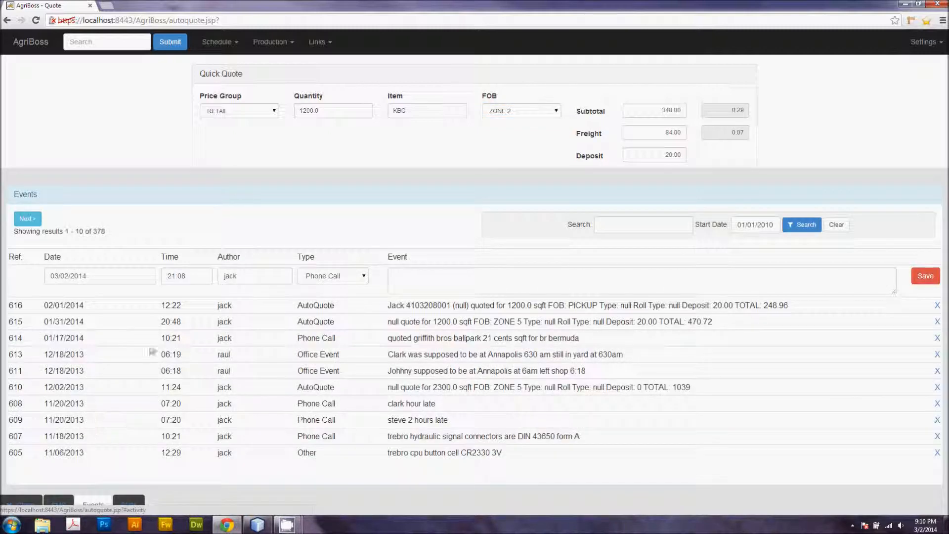
{"action": "left_click", "coordinate": [33, 504]}
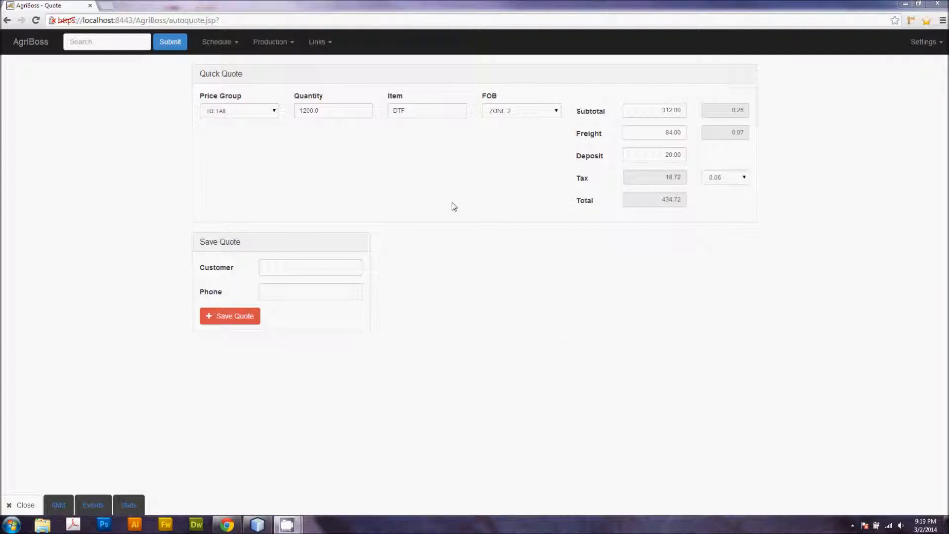
Step: Open the delivery Schedule page
{"action": "left_click", "coordinate": [233, 44]}
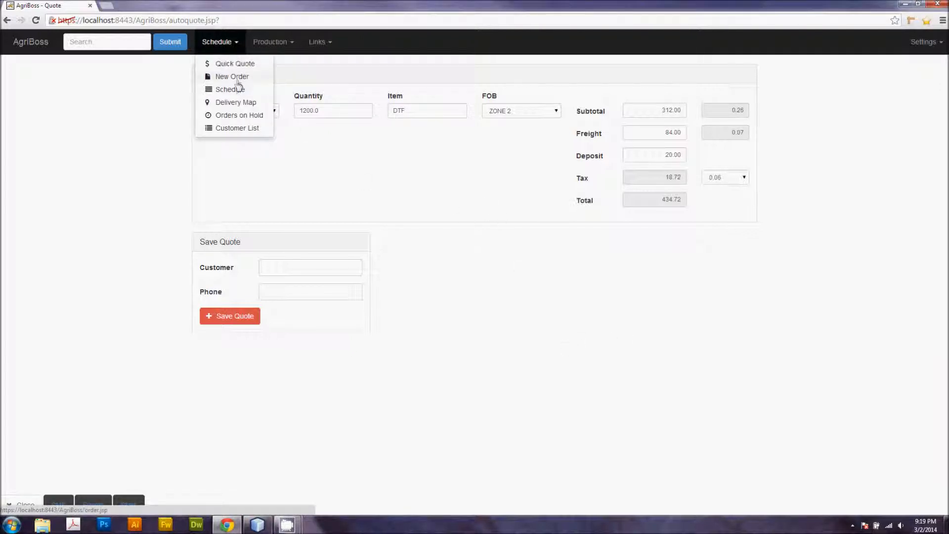
{"action": "left_click", "coordinate": [239, 90]}
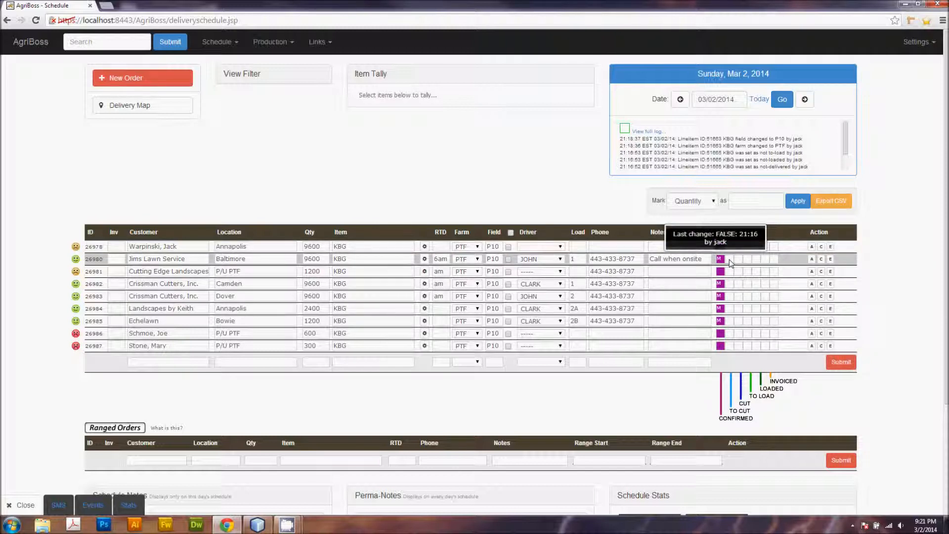
Step: Advance the Jims Lawn Service order through its status stages up to invoiced, then clear those statuses again
{"action": "left_click", "coordinate": [730, 259]}
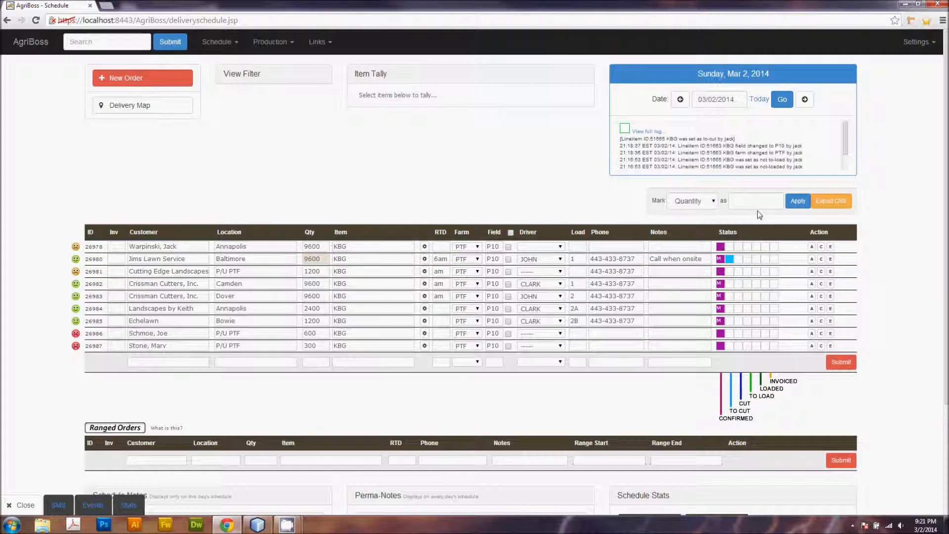
{"action": "left_click", "coordinate": [738, 261]}
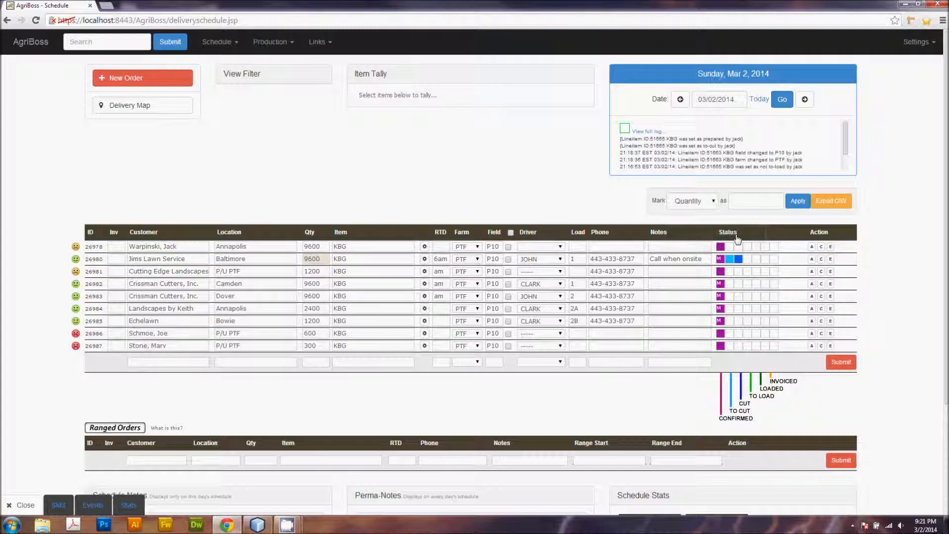
{"action": "left_click", "coordinate": [747, 260]}
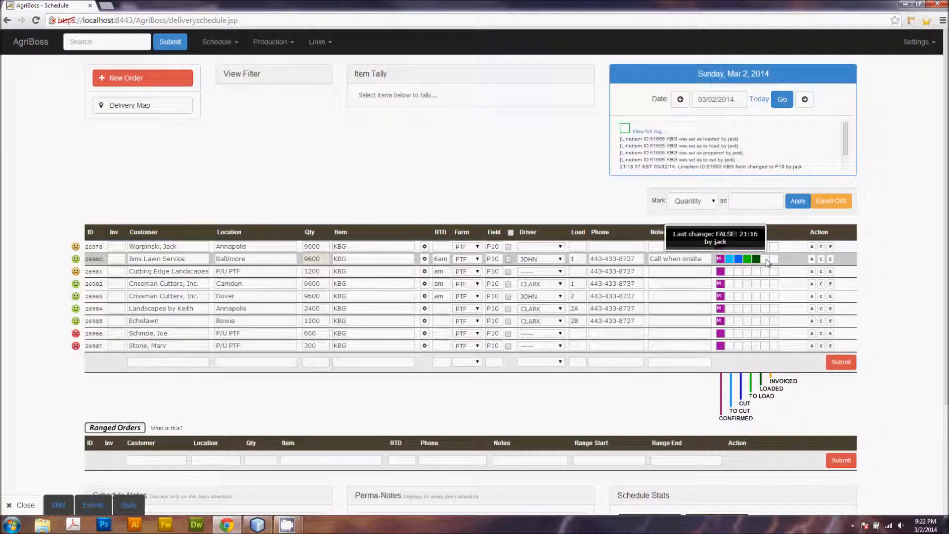
{"action": "left_click", "coordinate": [767, 260]}
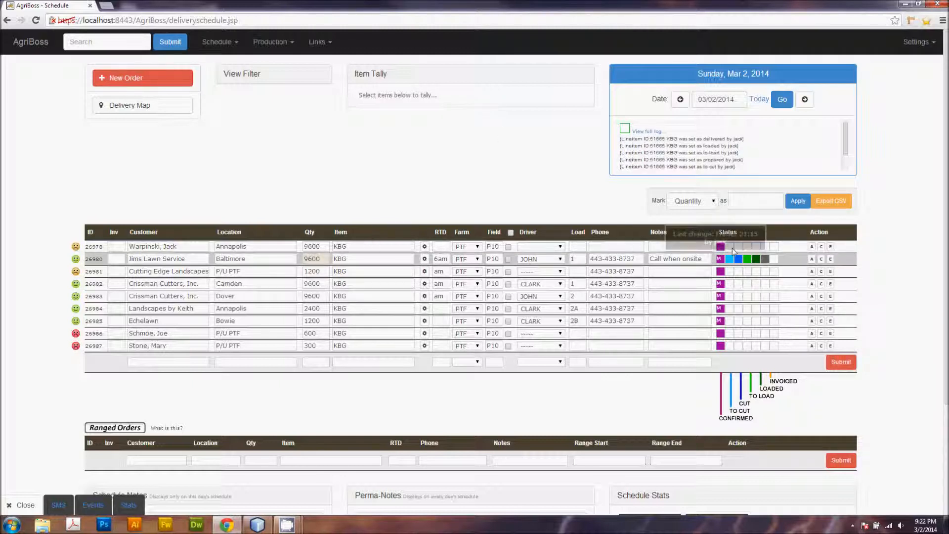
{"action": "left_click", "coordinate": [765, 259]}
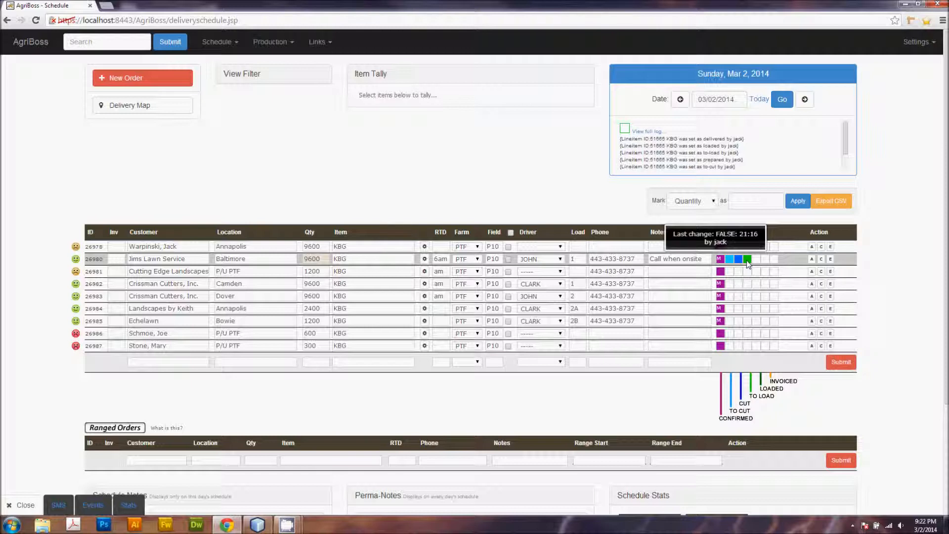
{"action": "left_click", "coordinate": [731, 261]}
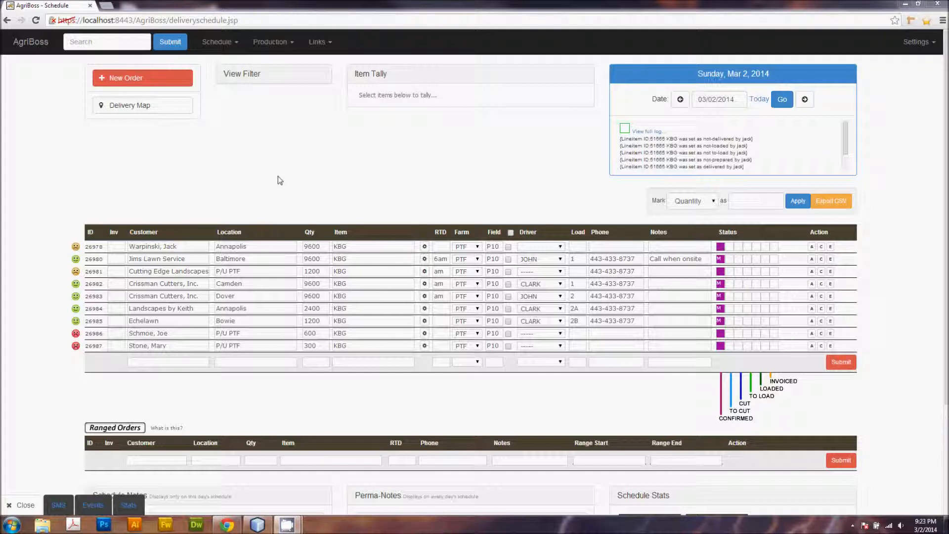
Step: Limit the schedule's view filter to Delivery orders only and save the filter
{"action": "left_click", "coordinate": [253, 79]}
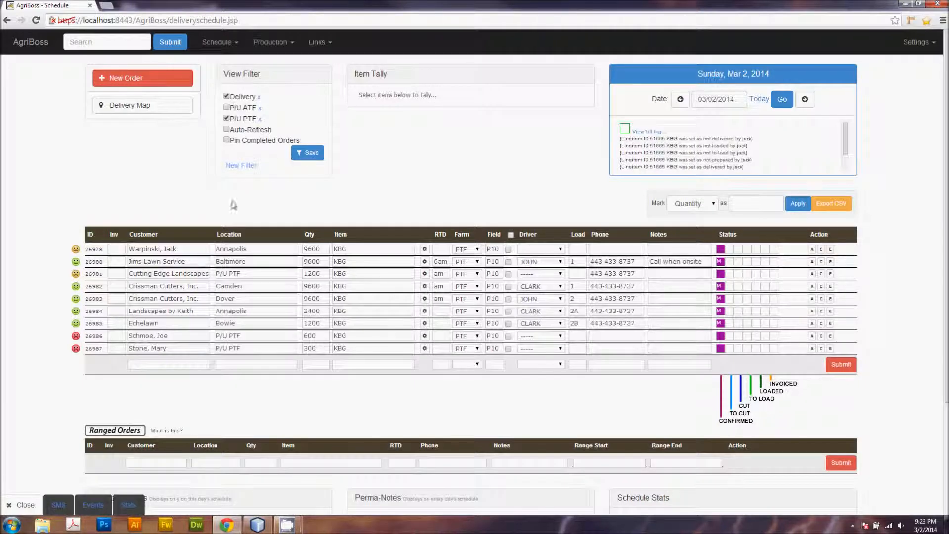
{"action": "scroll", "coordinate": [245, 225], "scroll_direction": "down", "scroll_amount": 2}
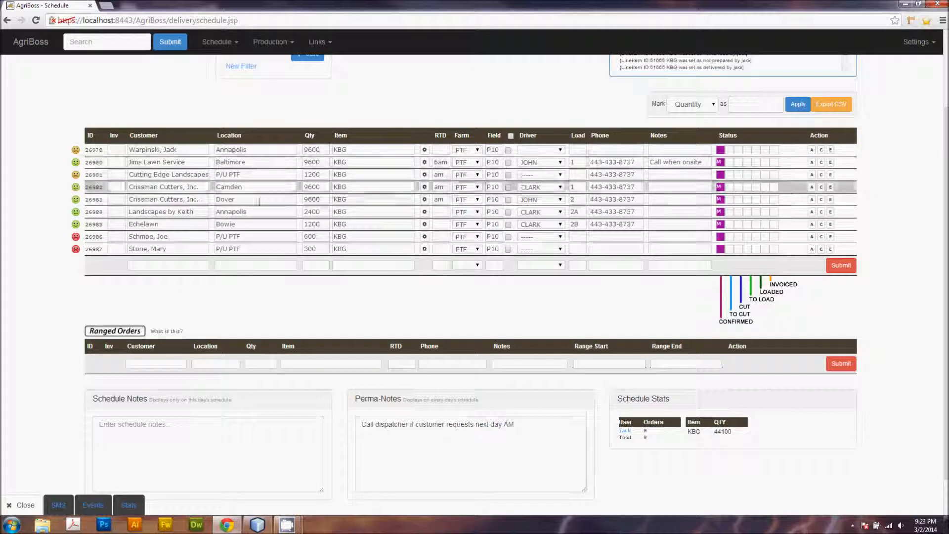
{"action": "scroll", "coordinate": [261, 221], "scroll_direction": "down", "scroll_amount": 1}
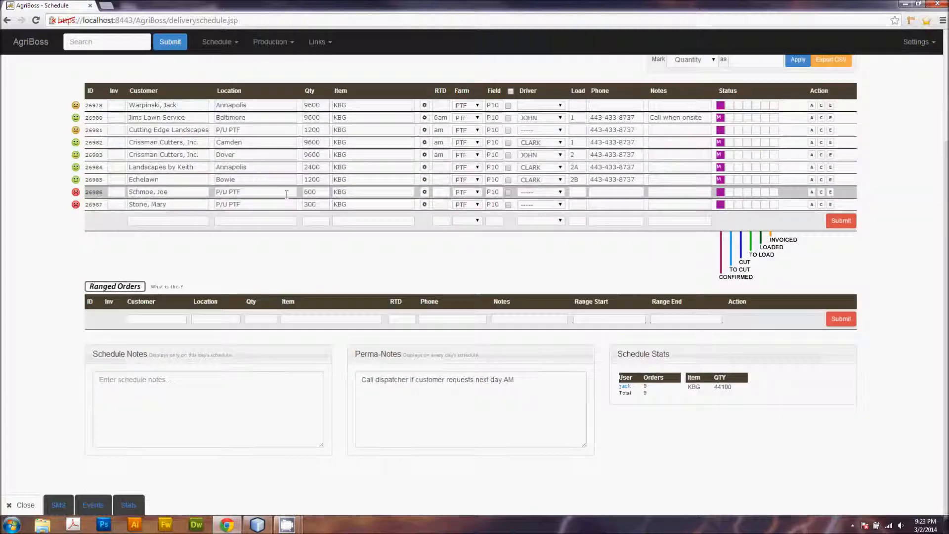
{"action": "scroll", "coordinate": [290, 322], "scroll_direction": "up", "scroll_amount": 3}
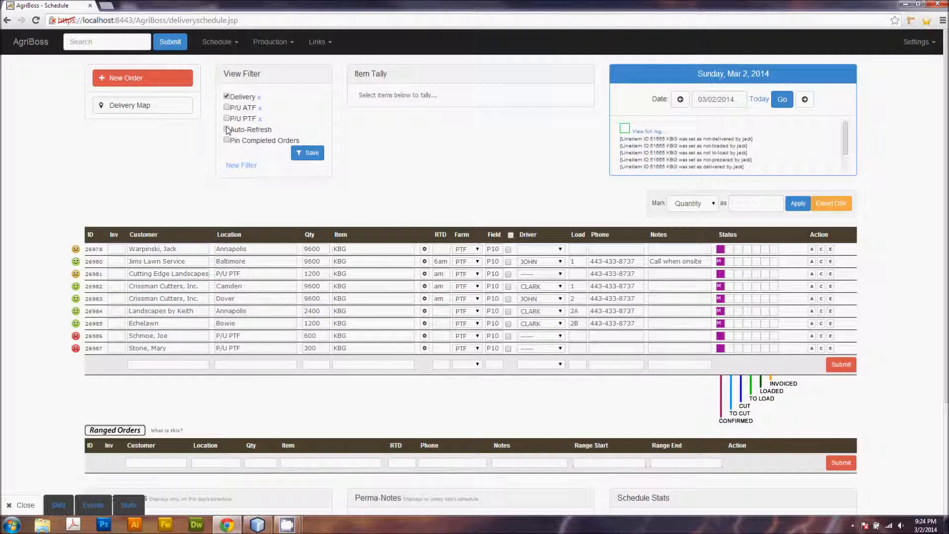
{"action": "left_click", "coordinate": [306, 152]}
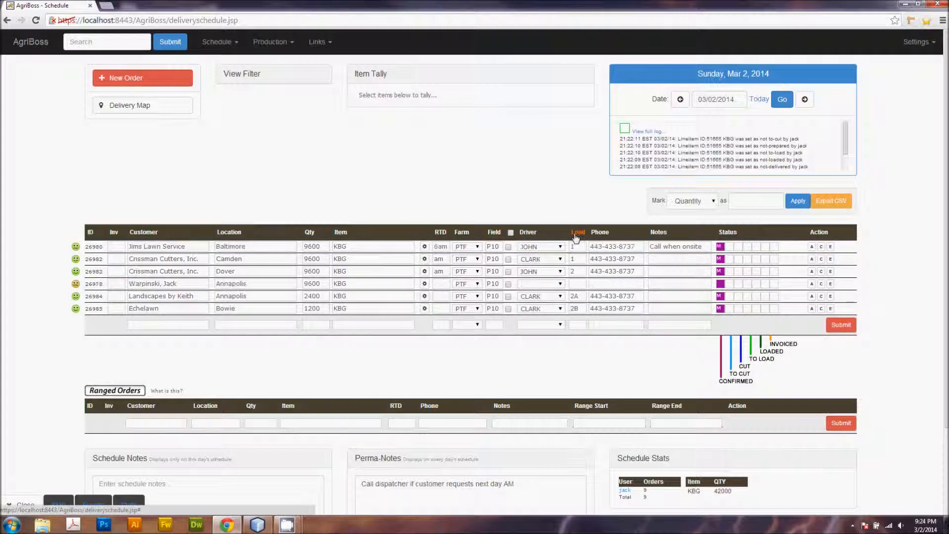
Step: Sort the schedule by the Driver, Qty, Location and Load columns in turn
{"action": "left_click", "coordinate": [528, 233]}
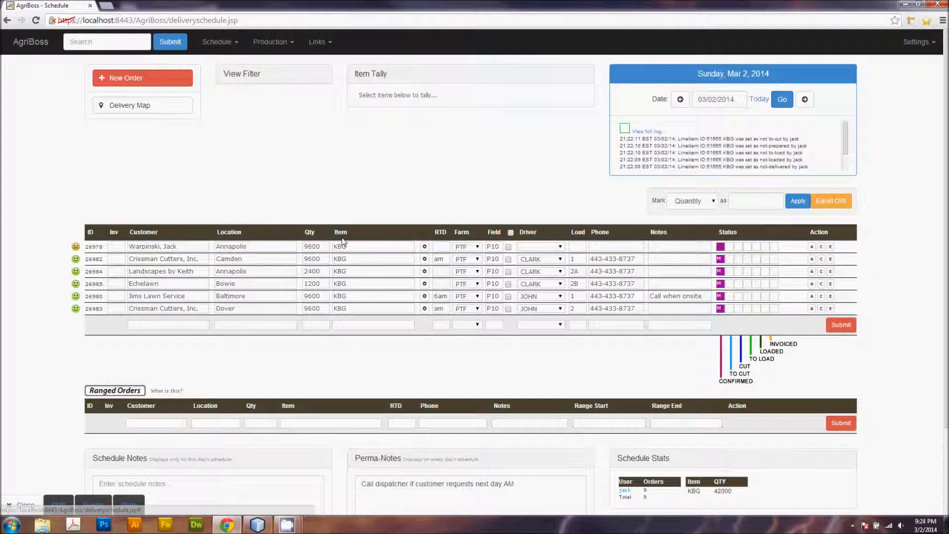
{"action": "left_click", "coordinate": [310, 232]}
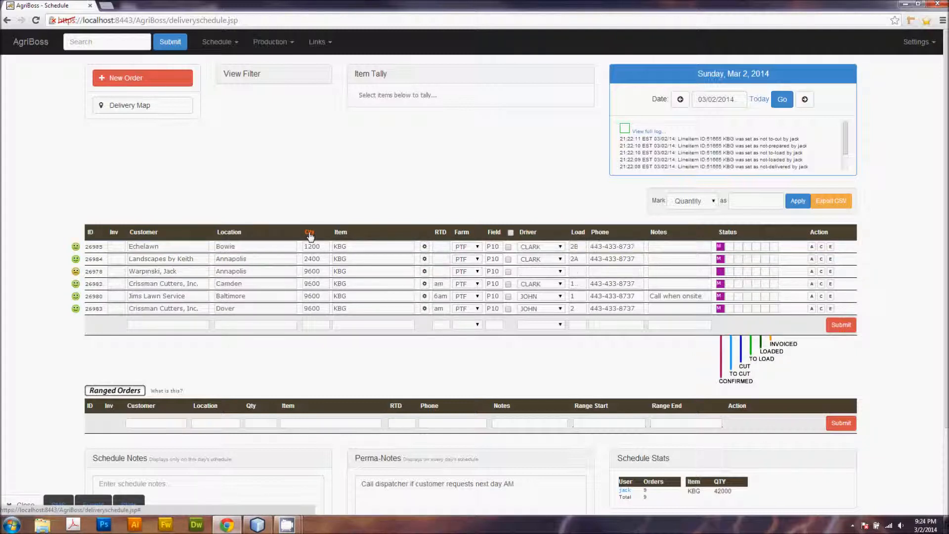
{"action": "left_click", "coordinate": [229, 232]}
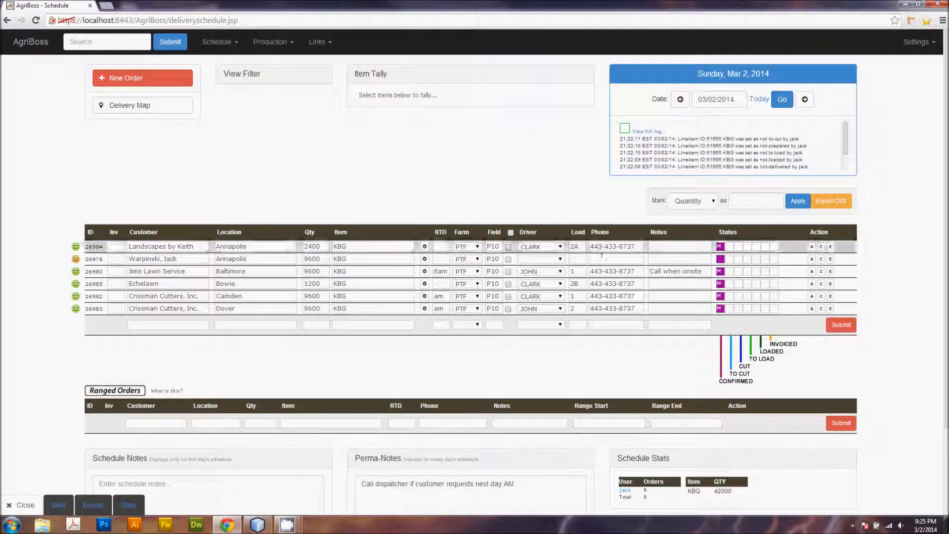
{"action": "left_click", "coordinate": [579, 236]}
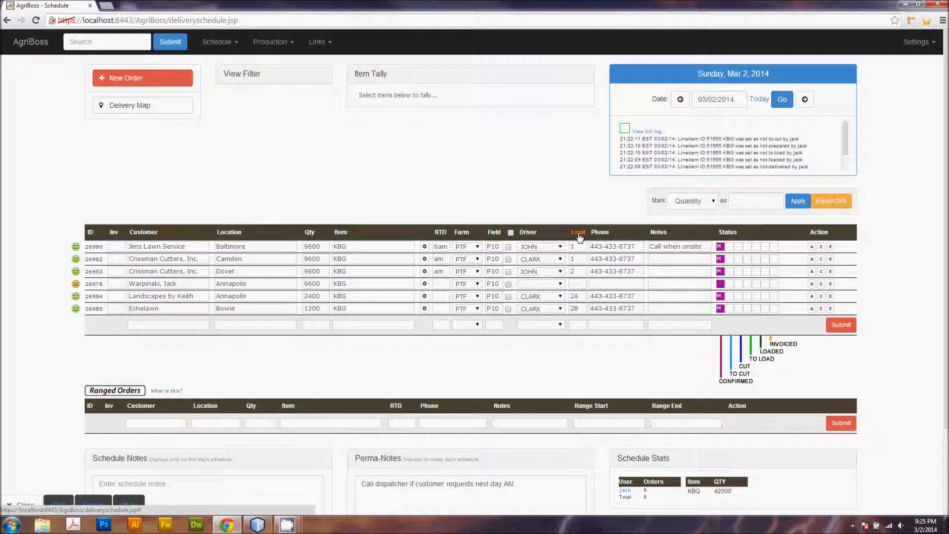
{"action": "left_click", "coordinate": [529, 234]}
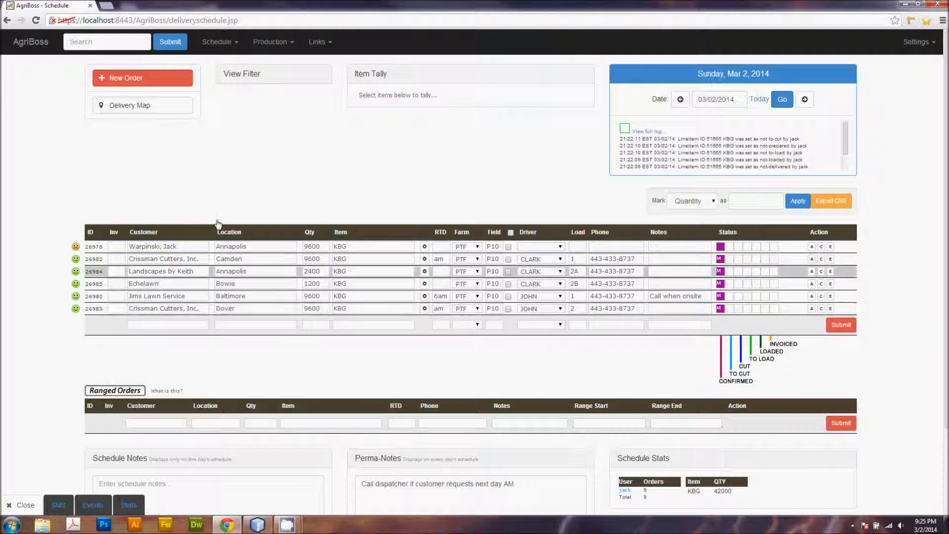
Step: Reload the schedule and re-include P/U PTF orders in the view filter, saving it
{"action": "left_click", "coordinate": [34, 20]}
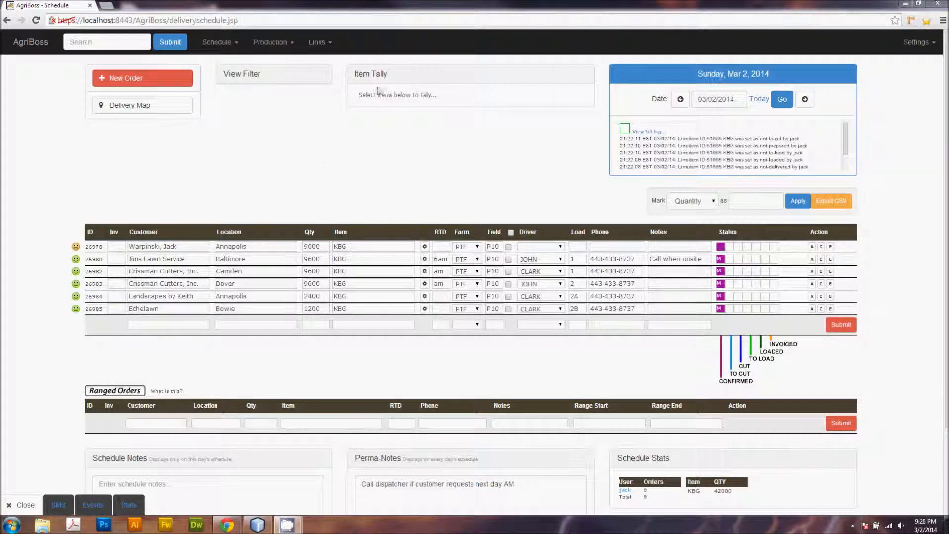
{"action": "left_click", "coordinate": [257, 74]}
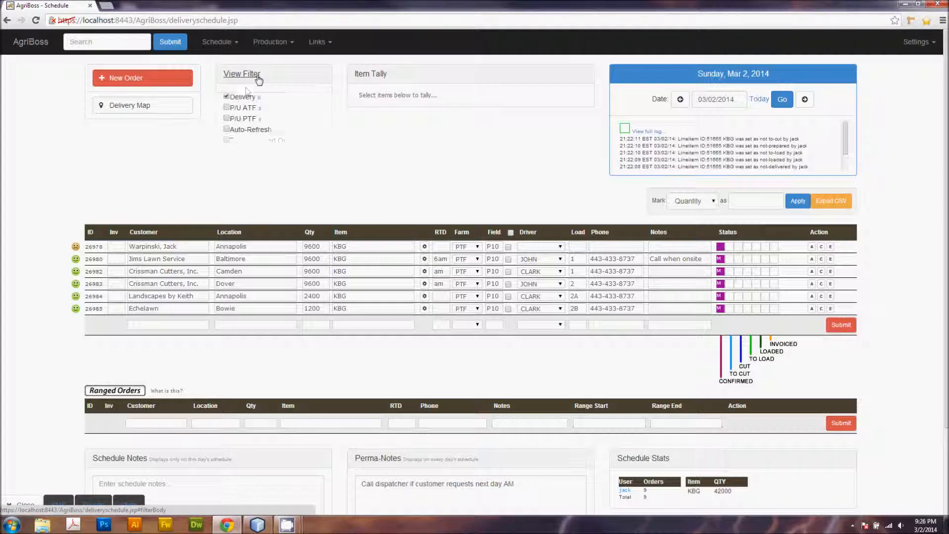
{"action": "left_click", "coordinate": [227, 118]}
{"action": "left_click", "coordinate": [308, 153]}
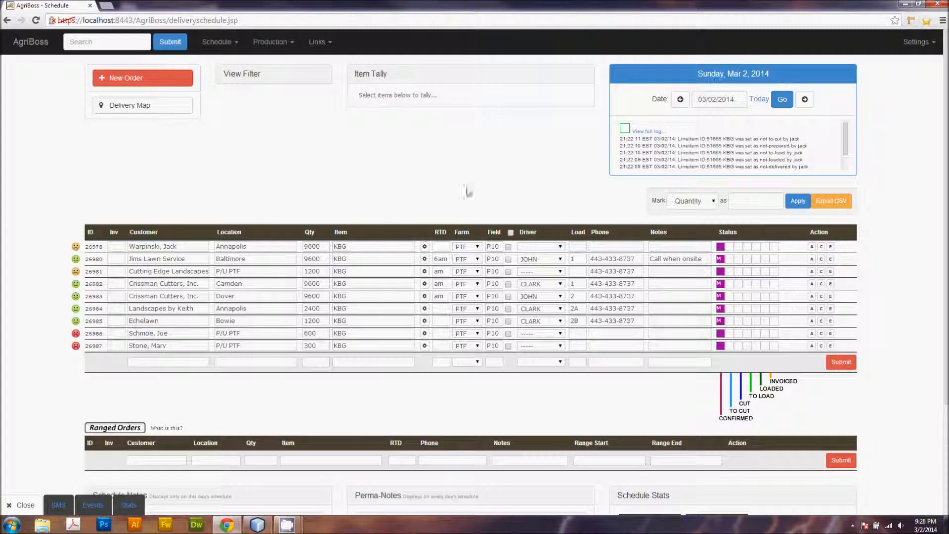
Step: Tick the field checkboxes of the first, second, fourth, fifth and sixth orders to tally their KBG quantities
{"action": "left_click", "coordinate": [508, 247]}
{"action": "left_click", "coordinate": [508, 259]}
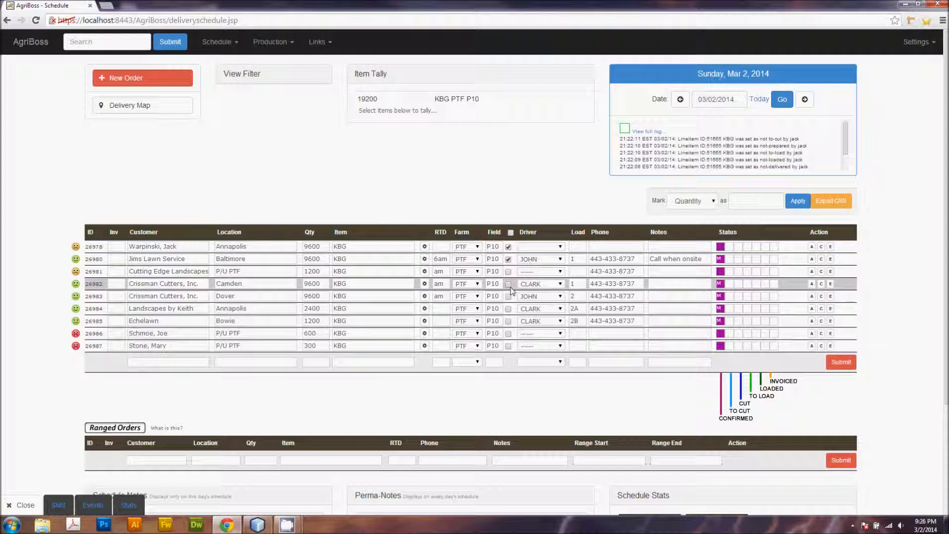
{"action": "left_click", "coordinate": [508, 285]}
{"action": "left_click", "coordinate": [509, 297]}
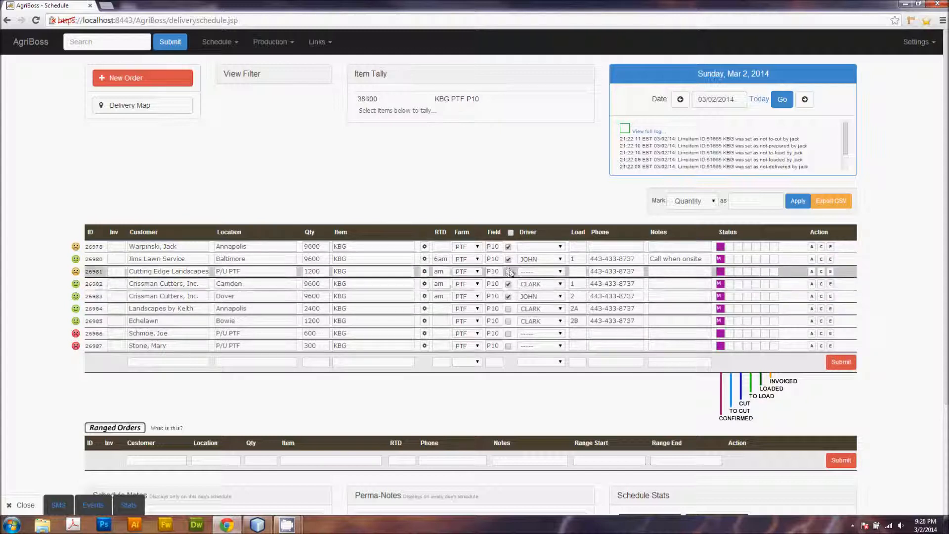
{"action": "left_click", "coordinate": [509, 309]}
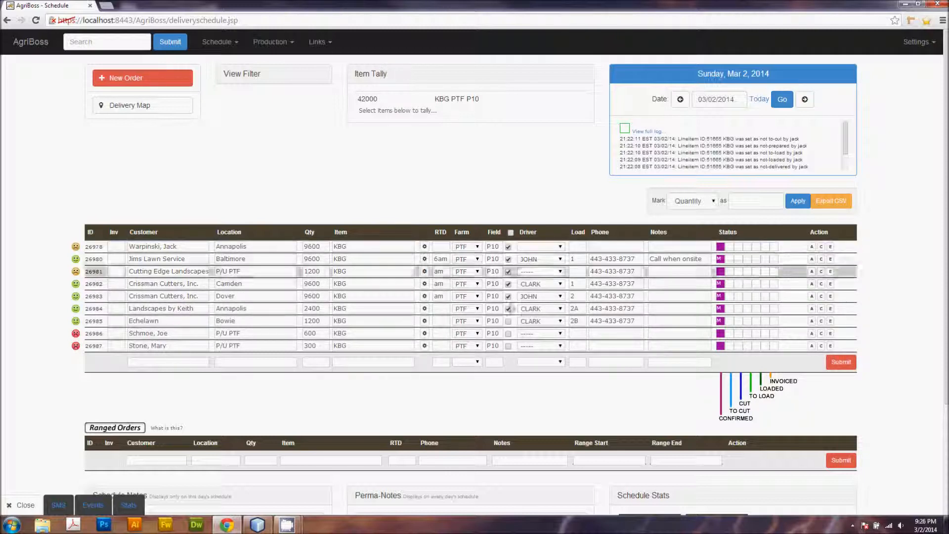
Step: Add the Echelawn order to the item tally, then untick every order's field checkbox to clear the tally
{"action": "left_click", "coordinate": [508, 321]}
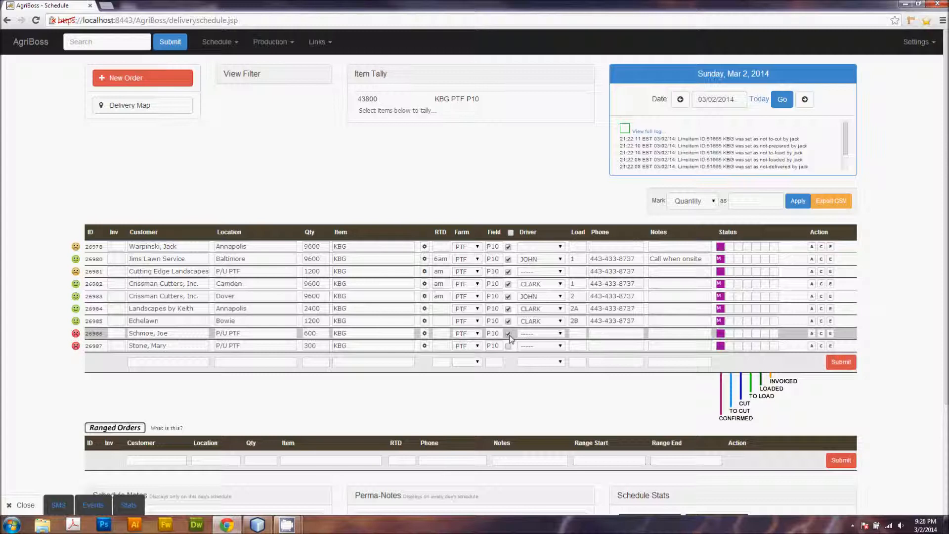
{"action": "left_click", "coordinate": [509, 346]}
{"action": "left_click", "coordinate": [508, 345]}
{"action": "left_click", "coordinate": [508, 333]}
{"action": "left_click", "coordinate": [508, 321]}
{"action": "left_click", "coordinate": [508, 308]}
{"action": "left_click", "coordinate": [508, 296]}
{"action": "left_click", "coordinate": [508, 284]}
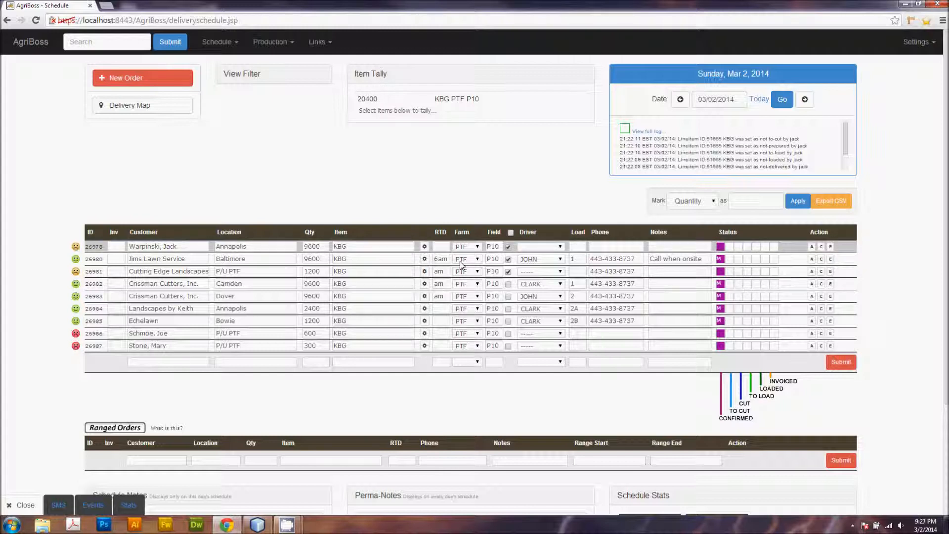
{"action": "left_click", "coordinate": [508, 272]}
{"action": "left_click", "coordinate": [508, 259]}
{"action": "left_click", "coordinate": [508, 246]}
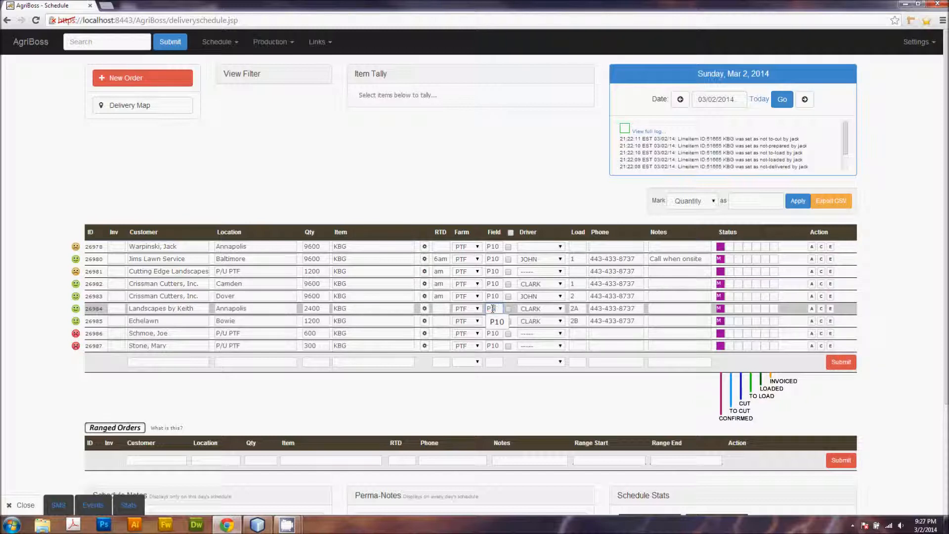
Step: Change the Landscapes by Keith order's field to P5 and tick it with both Crissman Cutters orders to tally them
{"action": "key", "text": "Tab"}
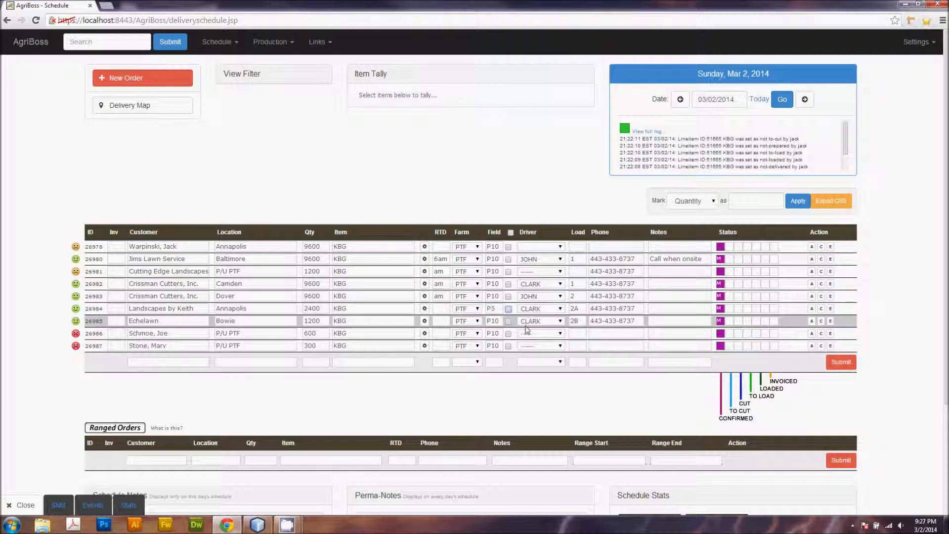
{"action": "left_click", "coordinate": [508, 297]}
{"action": "left_click", "coordinate": [509, 285]}
{"action": "left_click", "coordinate": [508, 308]}
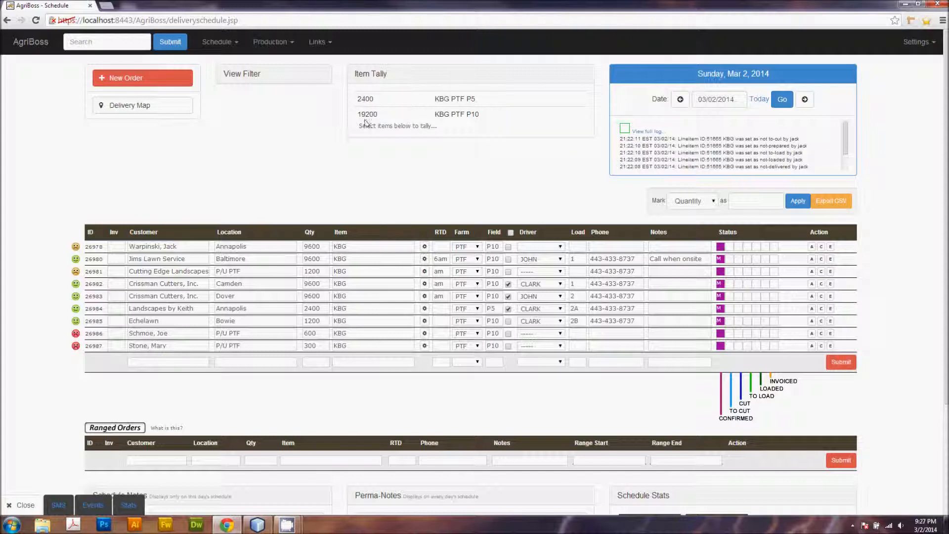
Step: Untick the three tallied orders to clear the item tally
{"action": "left_click", "coordinate": [508, 309]}
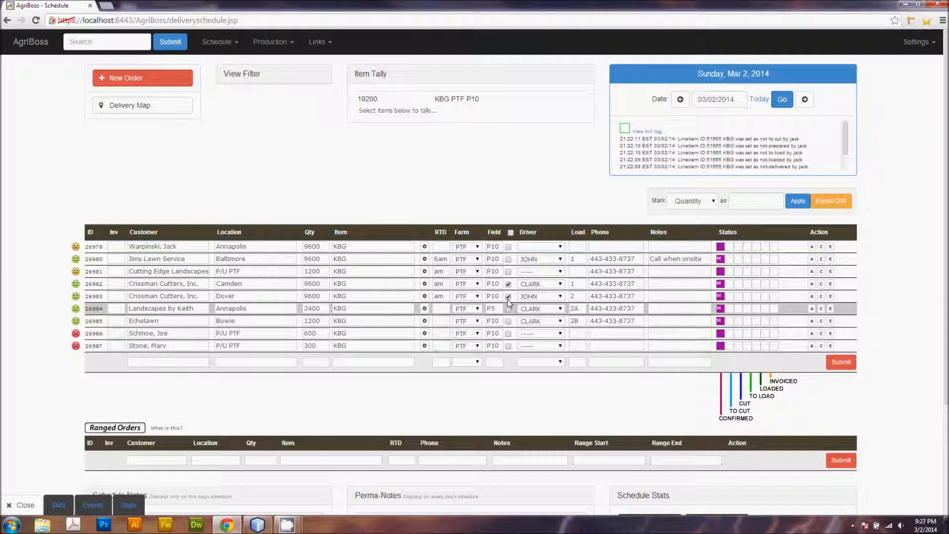
{"action": "left_click", "coordinate": [508, 296]}
{"action": "left_click", "coordinate": [508, 284]}
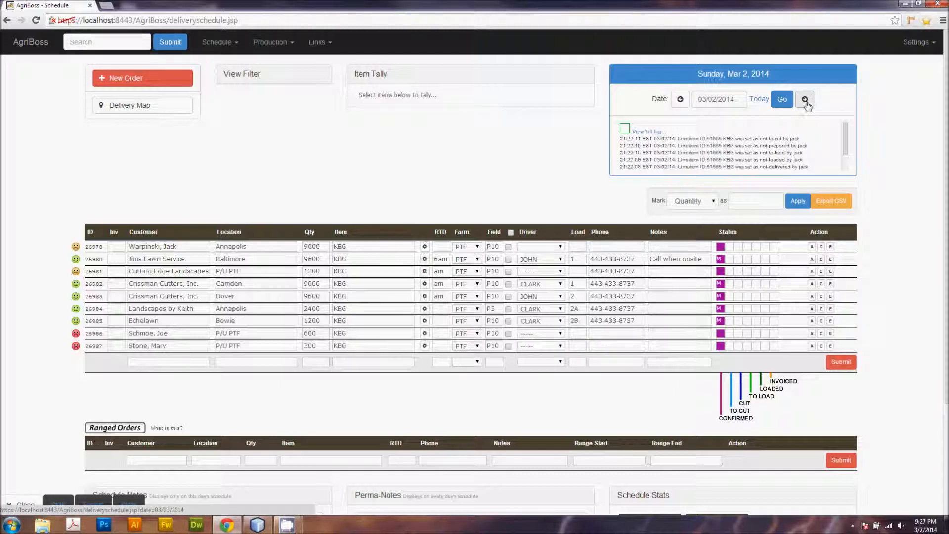
Step: Step the schedule forward a day and back, open the date picker, and return to today's schedule
{"action": "left_click", "coordinate": [804, 100]}
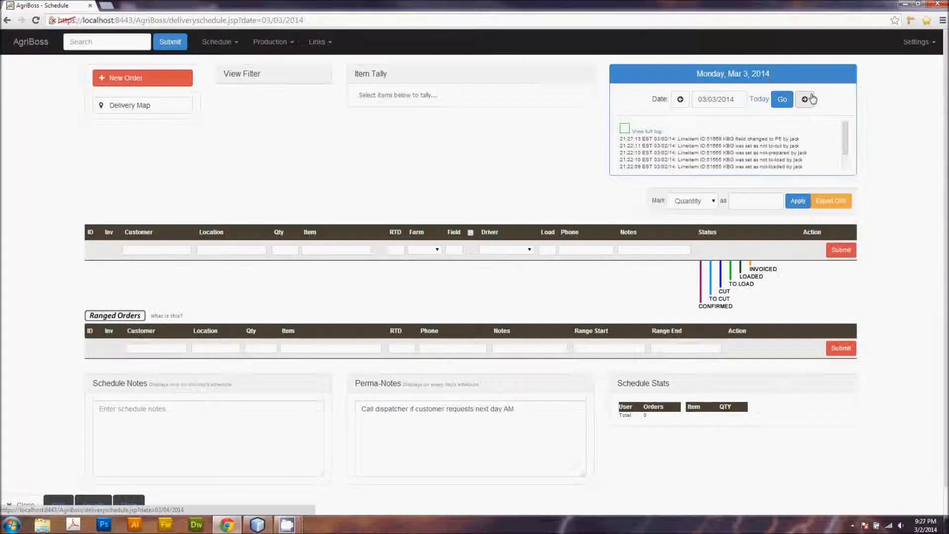
{"action": "left_click", "coordinate": [679, 100]}
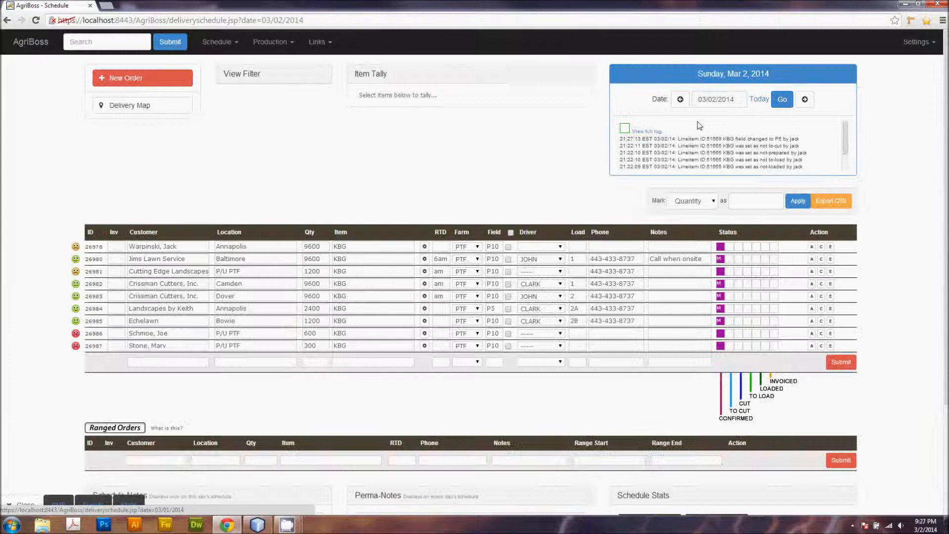
{"action": "left_click", "coordinate": [735, 101]}
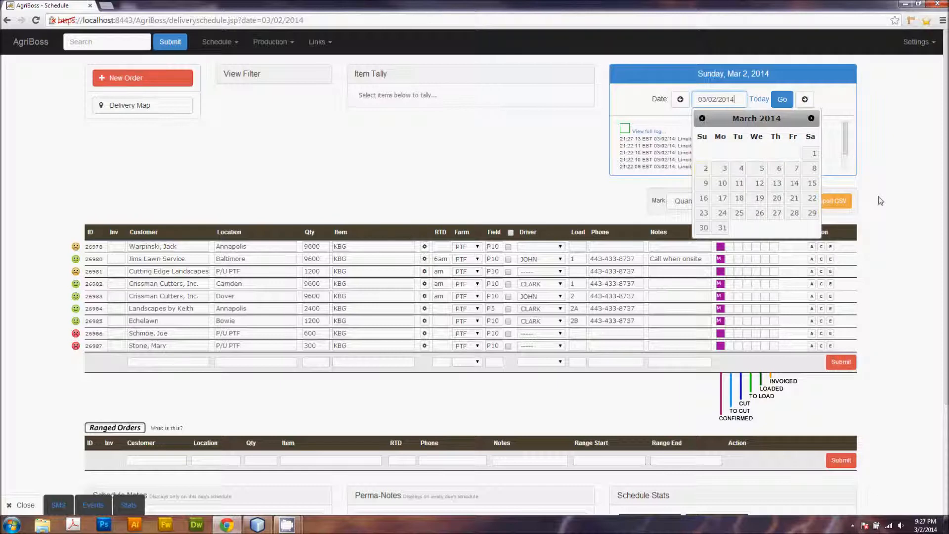
{"action": "left_click", "coordinate": [887, 187]}
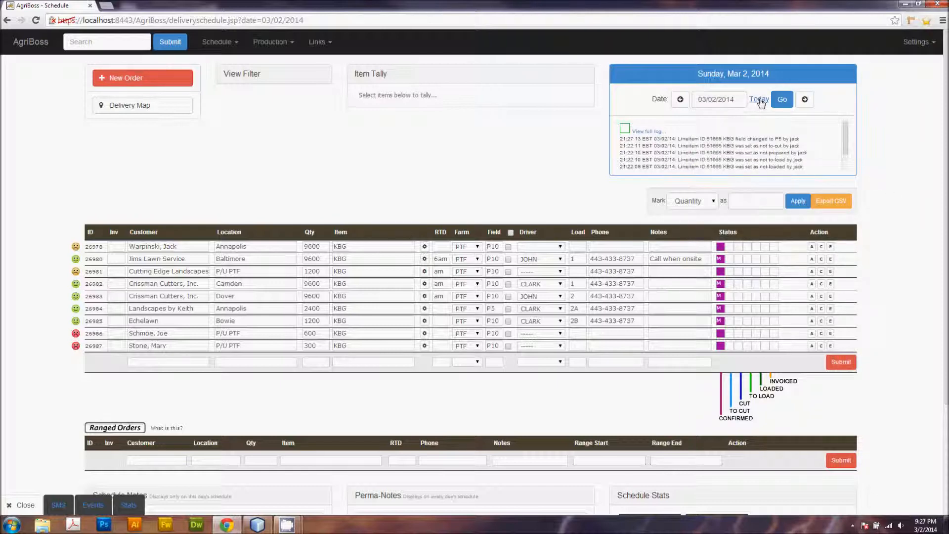
{"action": "left_click", "coordinate": [760, 100]}
{"action": "left_click_drag", "start_coordinate": [844, 136], "coordinate": [845, 151]}
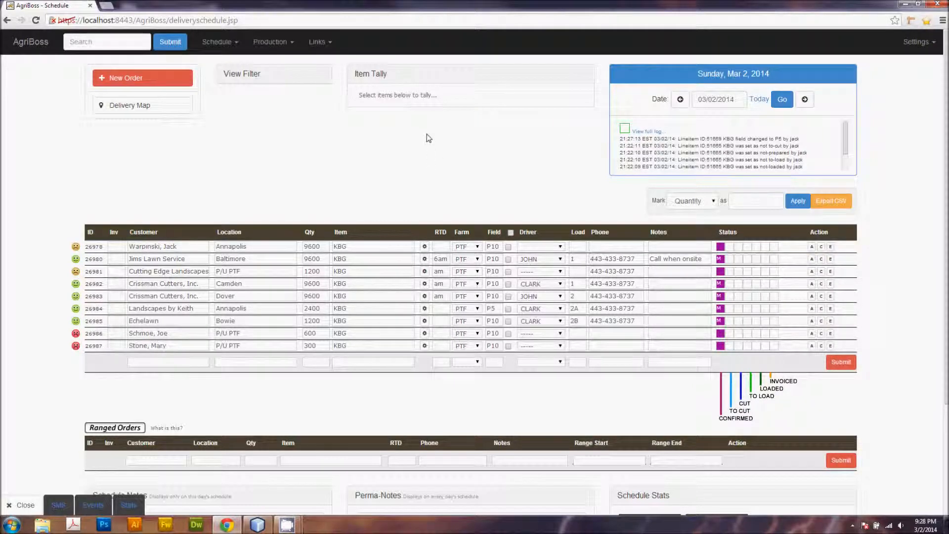
Step: Enter the schedule note 'John leaving by 3pm' for this day's schedule
{"action": "scroll", "coordinate": [425, 138], "scroll_direction": "down", "scroll_amount": 1}
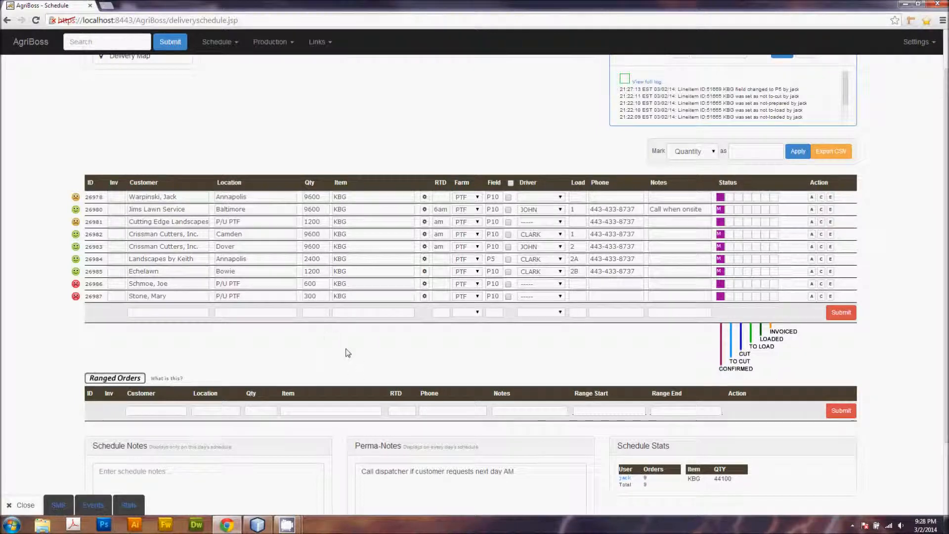
{"action": "scroll", "coordinate": [326, 327], "scroll_direction": "down", "scroll_amount": 2}
{"action": "left_click", "coordinate": [160, 389]}
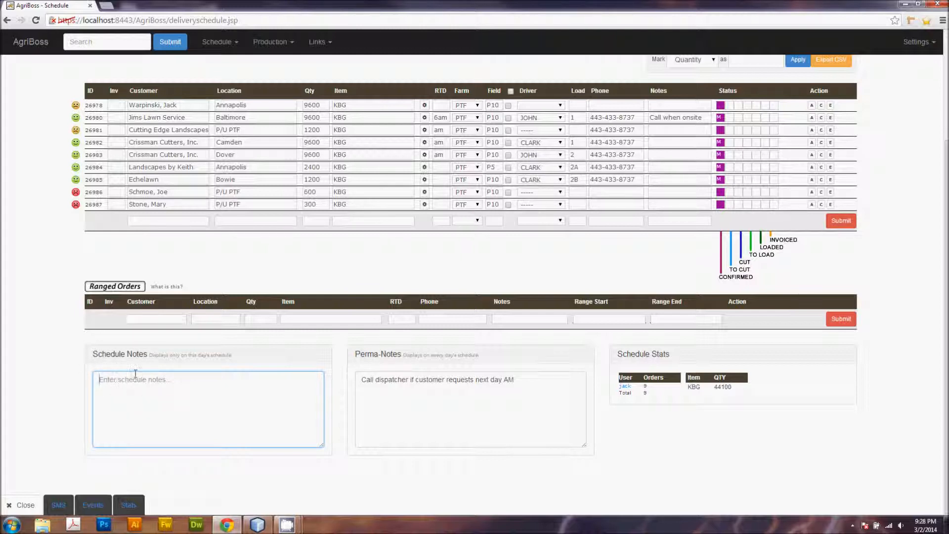
{"action": "scroll", "coordinate": [221, 419], "scroll_direction": "up", "scroll_amount": 2}
{"action": "scroll", "coordinate": [205, 437], "scroll_direction": "down", "scroll_amount": 2}
{"action": "type", "text": "John leaving by 3pm"}
{"action": "key", "text": "Tab"}
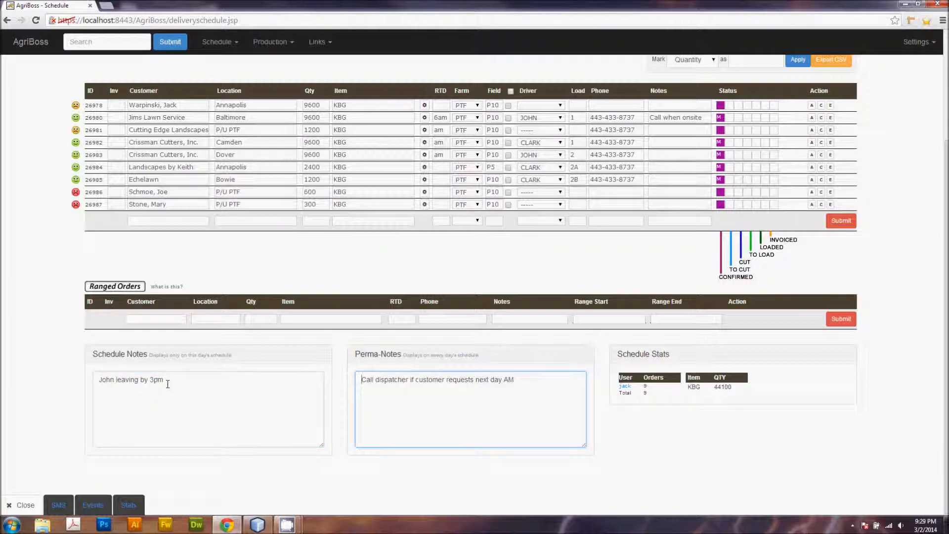
Step: Switch to the next day's schedule and back to compare its schedule notes and perma-notes
{"action": "scroll", "coordinate": [183, 390], "scroll_direction": "up", "scroll_amount": 1}
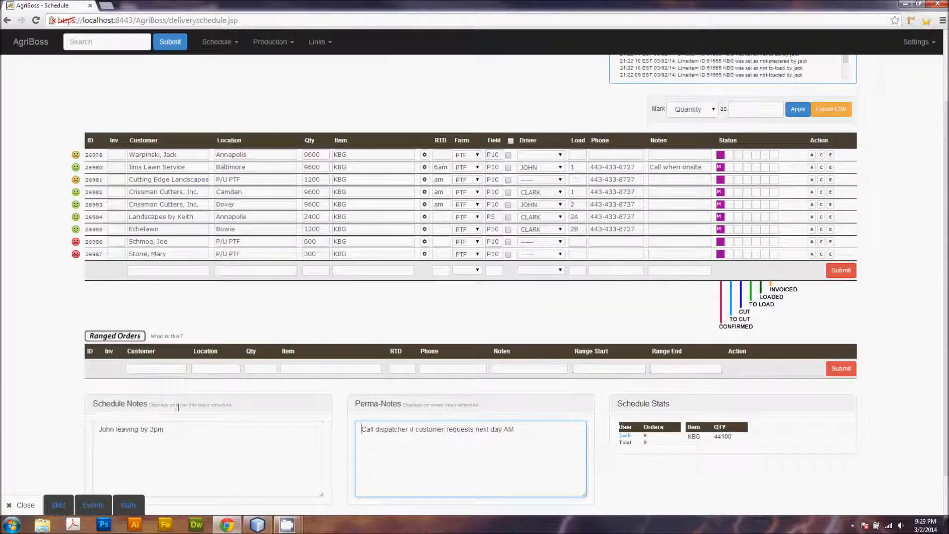
{"action": "scroll", "coordinate": [176, 425], "scroll_direction": "down", "scroll_amount": 1}
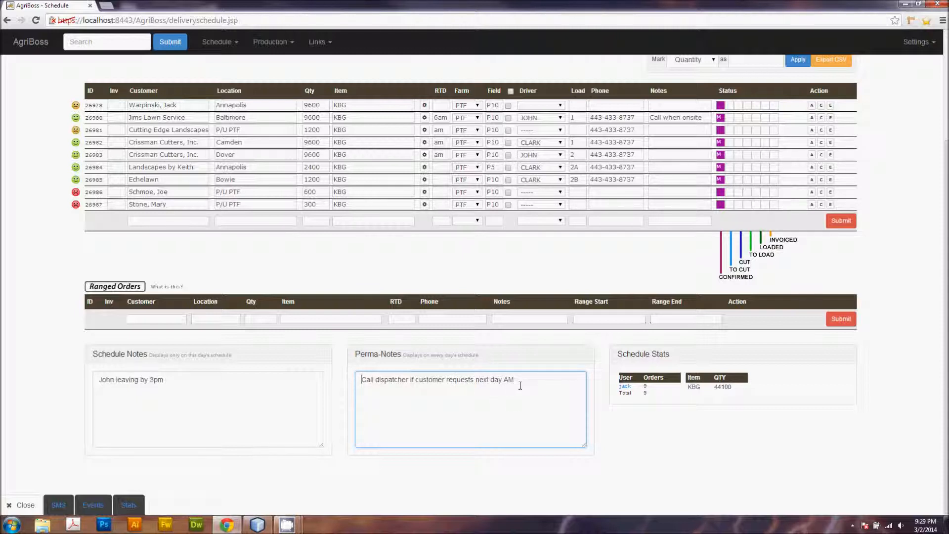
{"action": "scroll", "coordinate": [527, 401], "scroll_direction": "up", "scroll_amount": 3}
{"action": "left_click", "coordinate": [805, 99]}
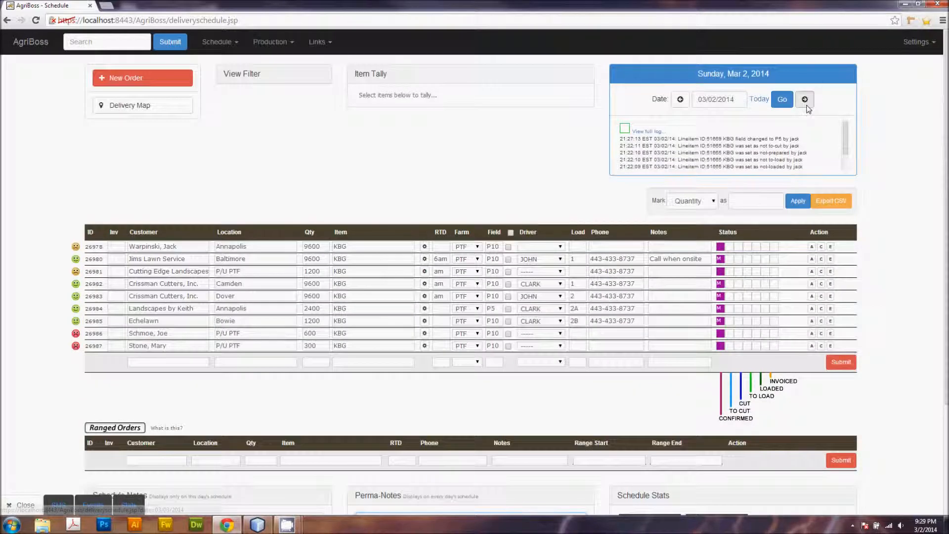
{"action": "scroll", "coordinate": [805, 104], "scroll_direction": "down", "scroll_amount": 1}
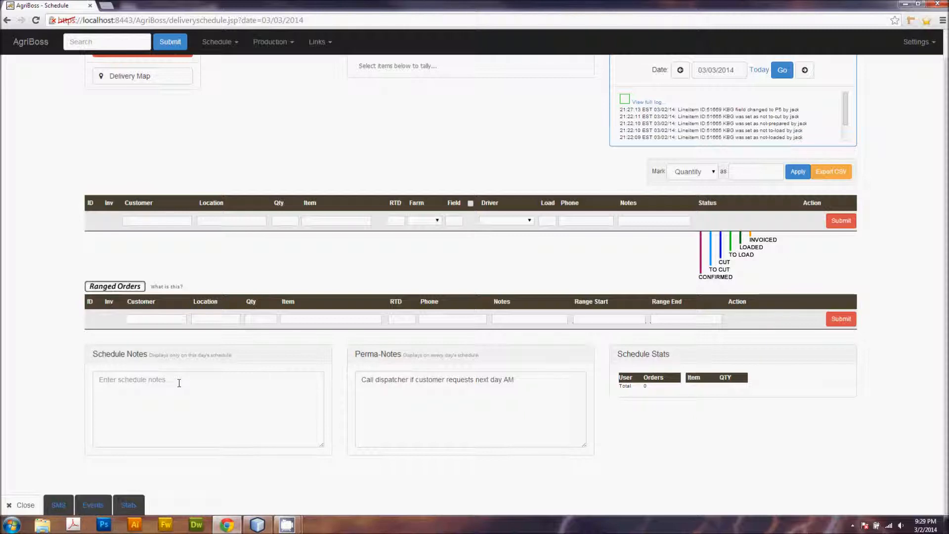
{"action": "scroll", "coordinate": [179, 383], "scroll_direction": "up", "scroll_amount": 1}
{"action": "scroll", "coordinate": [341, 267], "scroll_direction": "down", "scroll_amount": 1}
{"action": "left_click", "coordinate": [680, 70]}
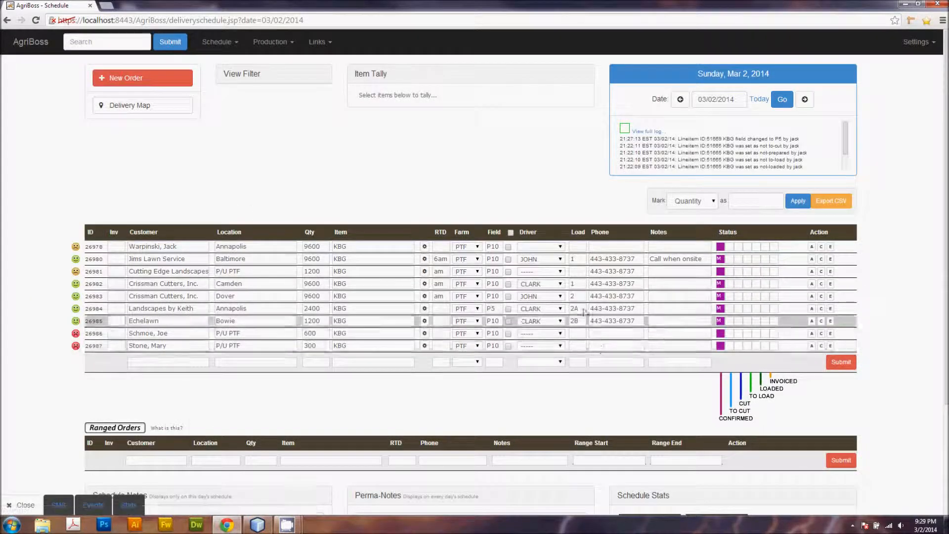
{"action": "scroll", "coordinate": [584, 326], "scroll_direction": "down", "scroll_amount": 3}
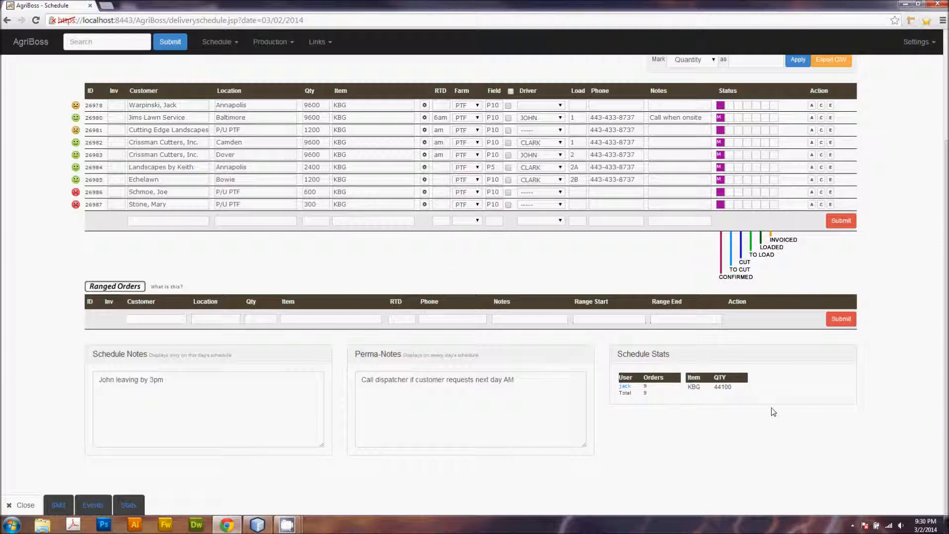
{"action": "scroll", "coordinate": [464, 315], "scroll_direction": "up", "scroll_amount": 3}
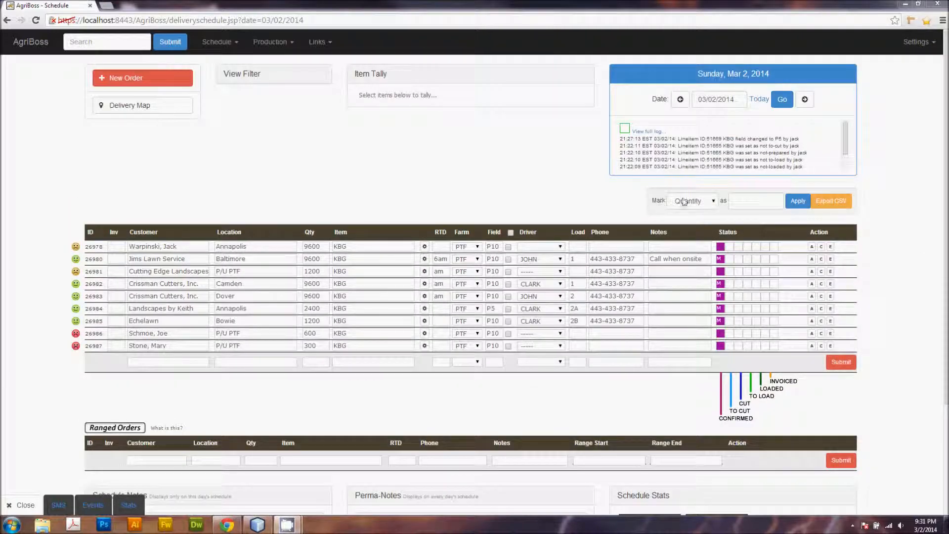
Step: Select the first six orders and bulk-mark their Field as P1
{"action": "left_click", "coordinate": [715, 204]}
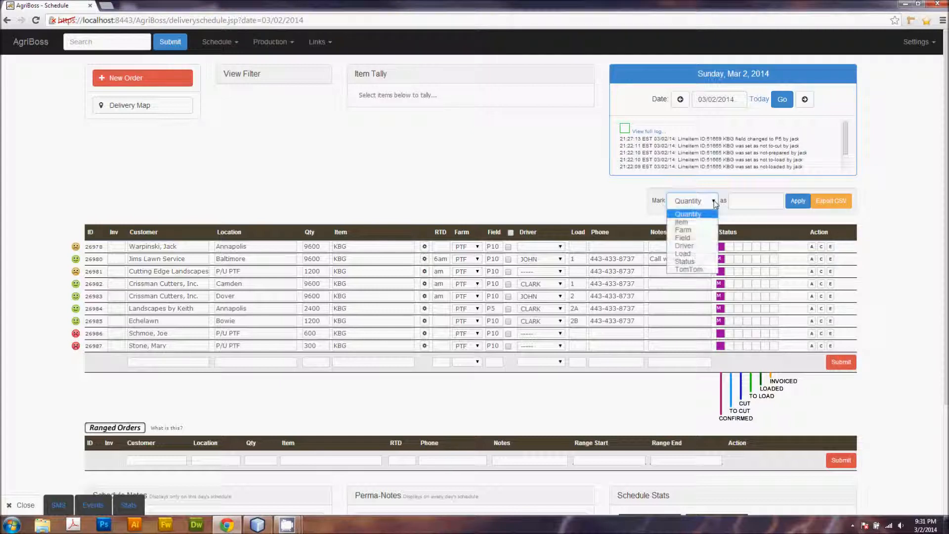
{"action": "left_click", "coordinate": [715, 204]}
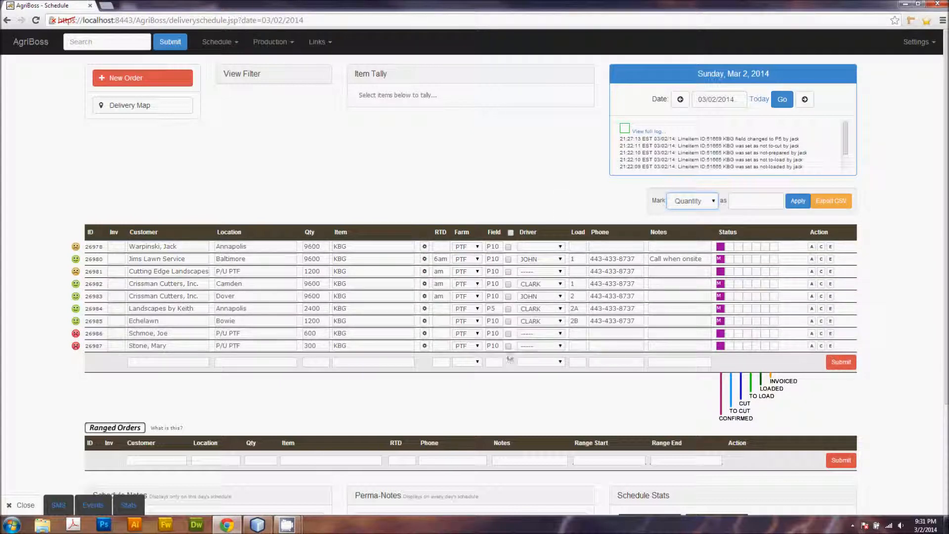
{"action": "left_click", "coordinate": [508, 247]}
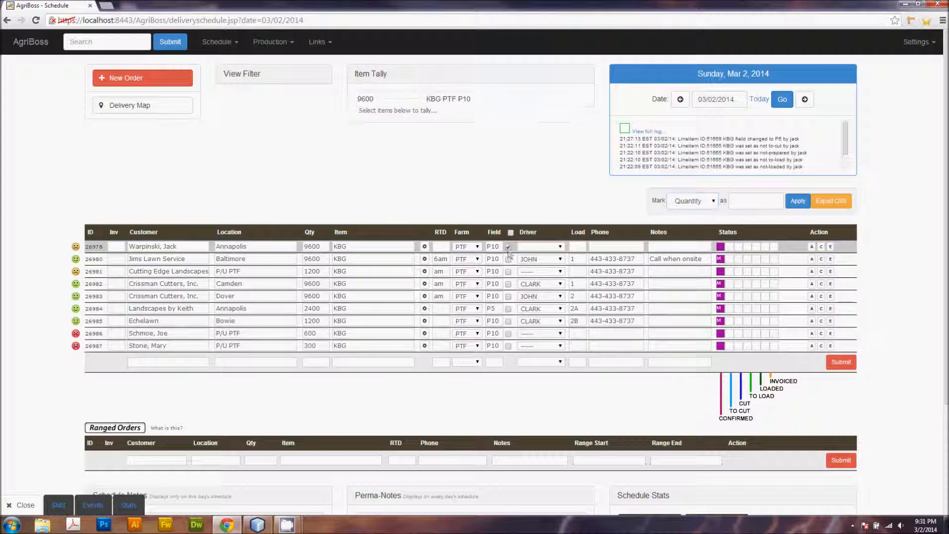
{"action": "left_click", "coordinate": [508, 259]}
{"action": "left_click", "coordinate": [508, 271]}
{"action": "left_click", "coordinate": [509, 284]}
{"action": "left_click", "coordinate": [509, 296]}
{"action": "left_click", "coordinate": [509, 310]}
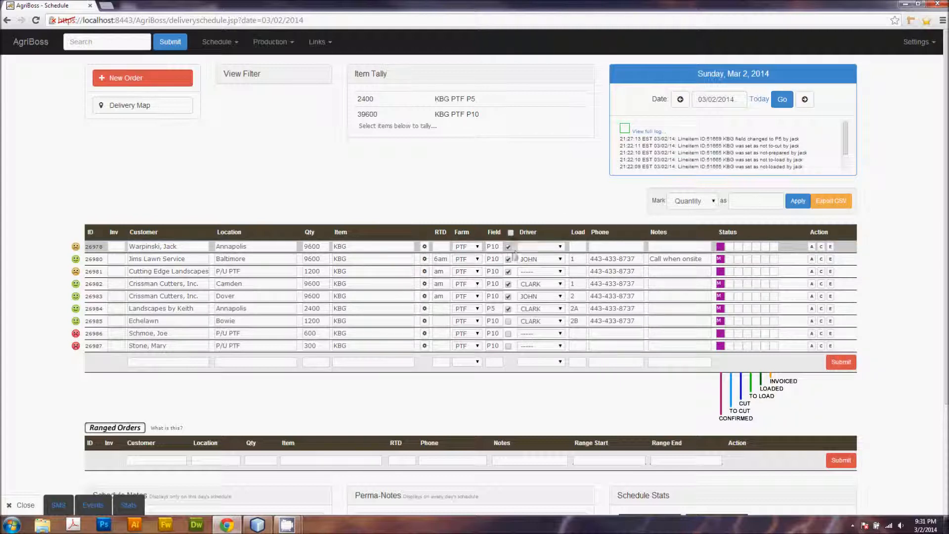
{"action": "left_click", "coordinate": [689, 206]}
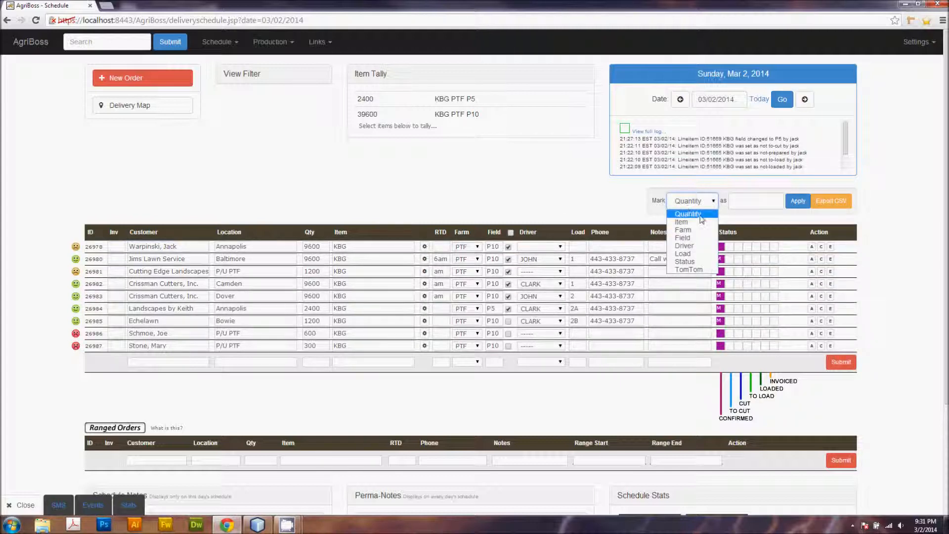
{"action": "left_click", "coordinate": [692, 240]}
{"action": "left_click", "coordinate": [751, 201]}
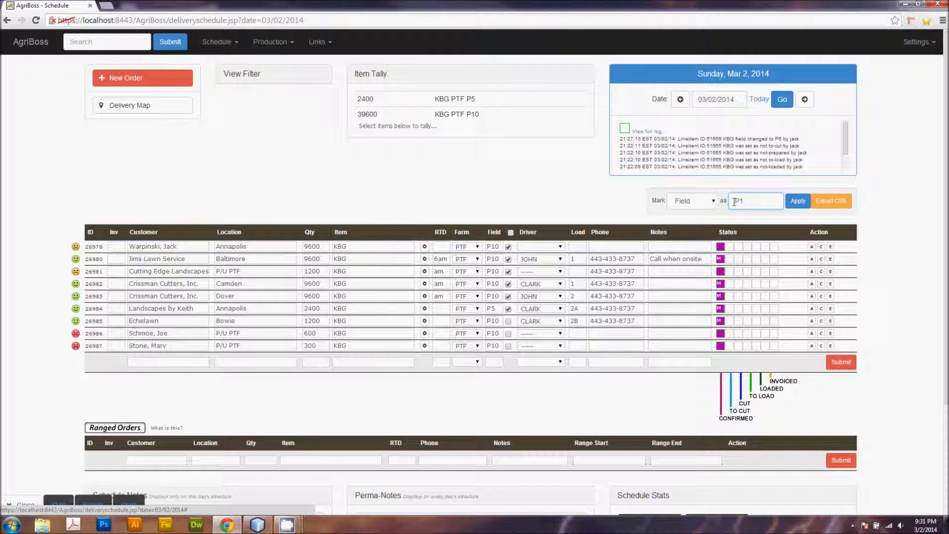
{"action": "left_click", "coordinate": [797, 201]}
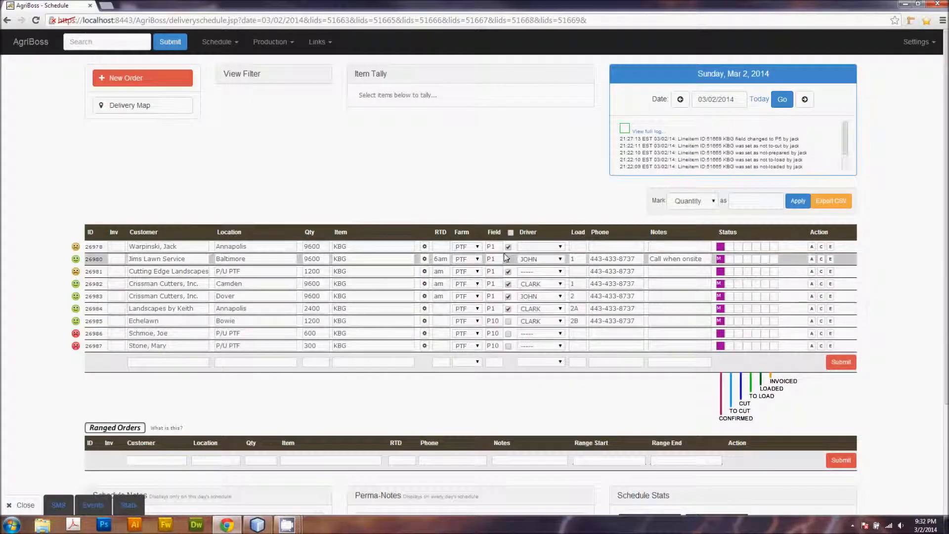
Step: Bulk-mark the same selected orders' Field as P10
{"action": "left_click", "coordinate": [712, 201]}
{"action": "left_click", "coordinate": [683, 237]}
{"action": "left_click", "coordinate": [740, 202]}
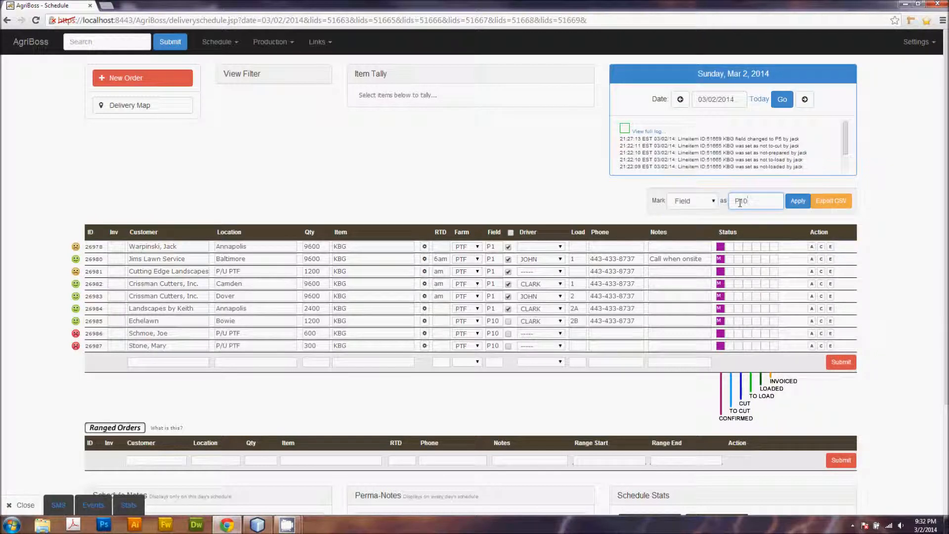
{"action": "left_click", "coordinate": [797, 201]}
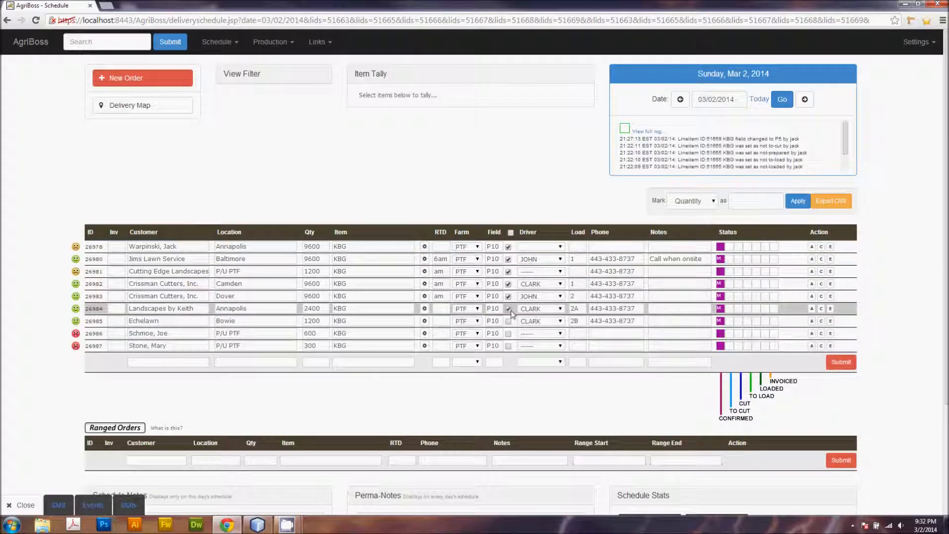
Step: Untick the six selected orders to clear the selection
{"action": "left_click", "coordinate": [508, 308]}
{"action": "left_click", "coordinate": [508, 296]}
{"action": "left_click", "coordinate": [508, 283]}
{"action": "left_click", "coordinate": [508, 271]}
{"action": "left_click", "coordinate": [508, 259]}
{"action": "left_click", "coordinate": [508, 247]}
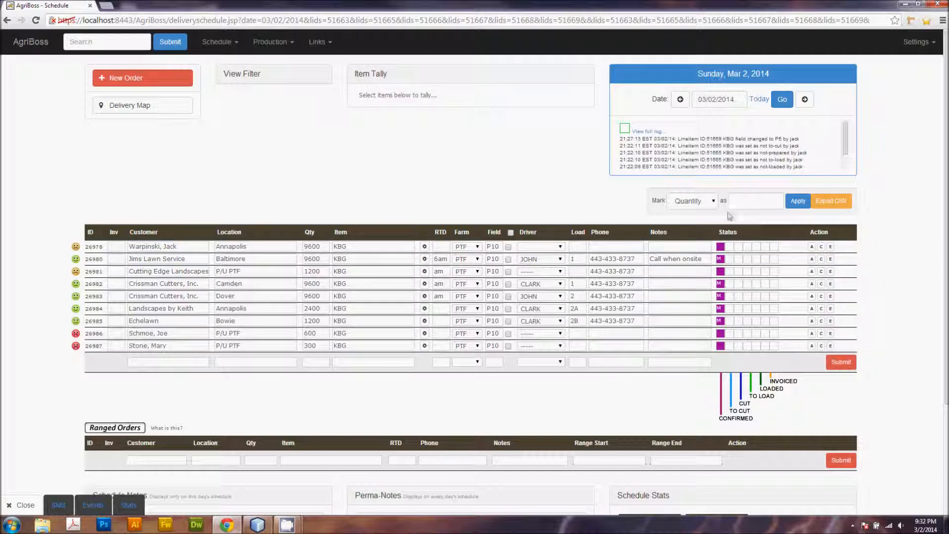
{"action": "left_click", "coordinate": [708, 203]}
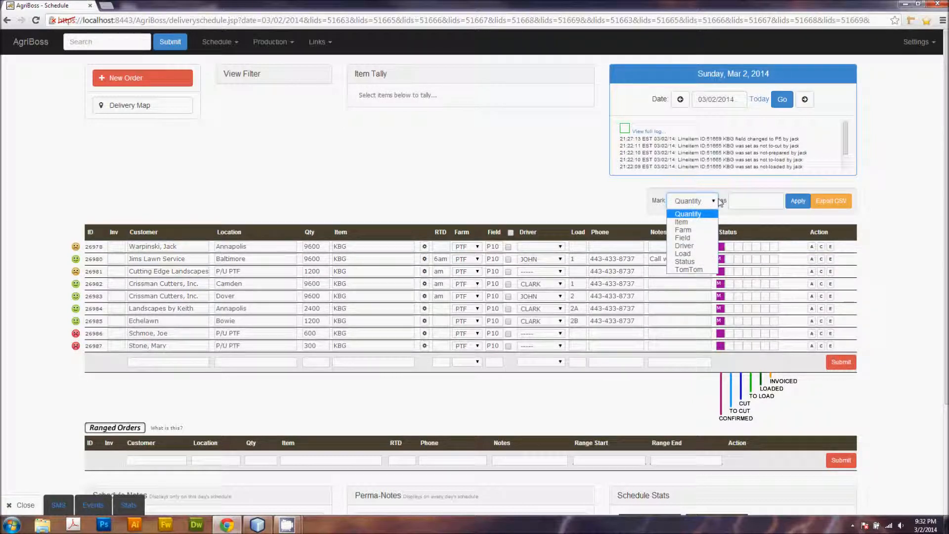
{"action": "left_click", "coordinate": [717, 201]}
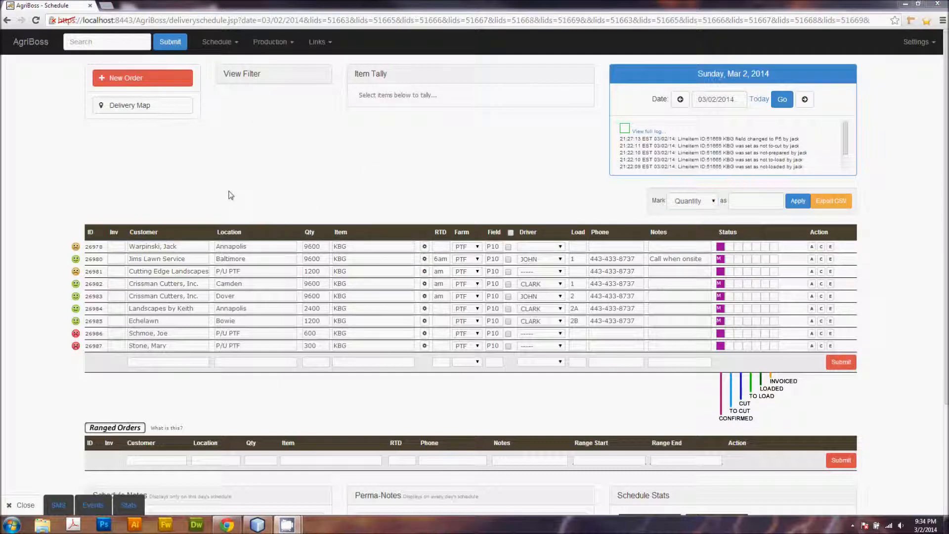
Step: In the schedule's blank order row, enter customer Jacks Landscaping with location P/U PTF
{"action": "left_click", "coordinate": [166, 364]}
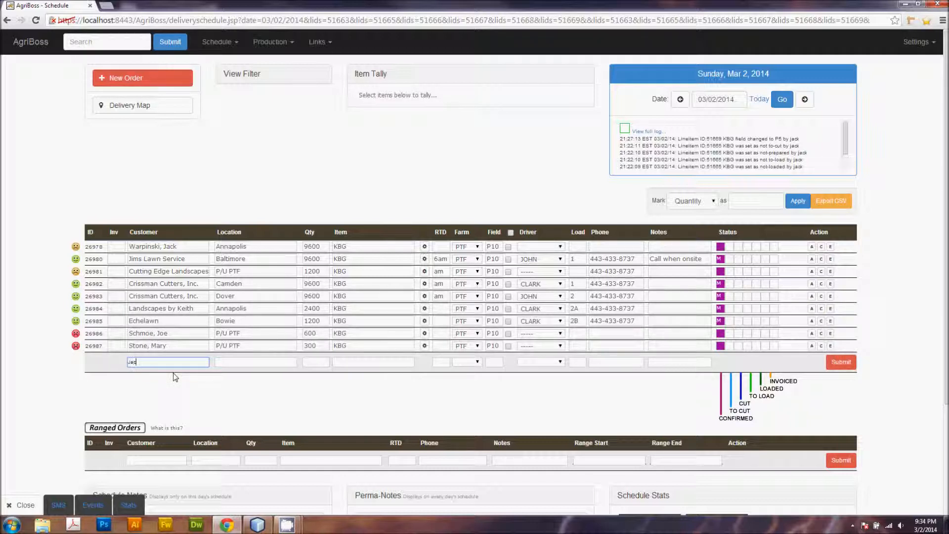
{"action": "type", "text": "ks Landscaping"}
{"action": "key", "text": "Tab"}
{"action": "type", "text": "P"}
{"action": "key", "text": "Tab"}
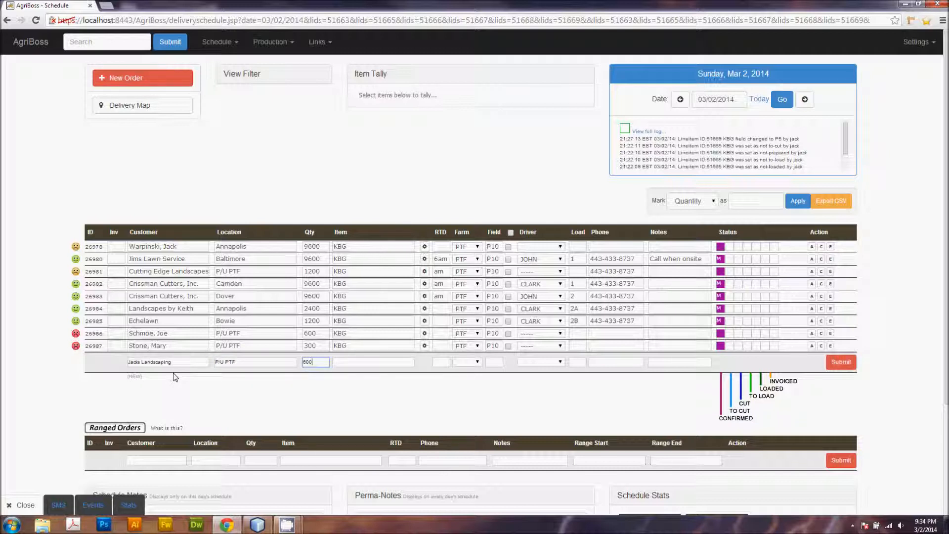
Step: Fill in the new row's item KBG, RTD pm and field P10
{"action": "key", "text": "Tab"}
{"action": "type", "text": "KBG"}
{"action": "key", "text": "Down"}
{"action": "key", "text": "Down"}
{"action": "key", "text": "Tab"}
{"action": "type", "text": "pm"}
{"action": "key", "text": "Tab"}
{"action": "key", "text": "Tab"}
{"action": "type", "text": "P1"}
{"action": "key", "text": "Down"}
{"action": "key", "text": "Down"}
{"action": "key", "text": "Tab"}
{"action": "key", "text": "Tab"}
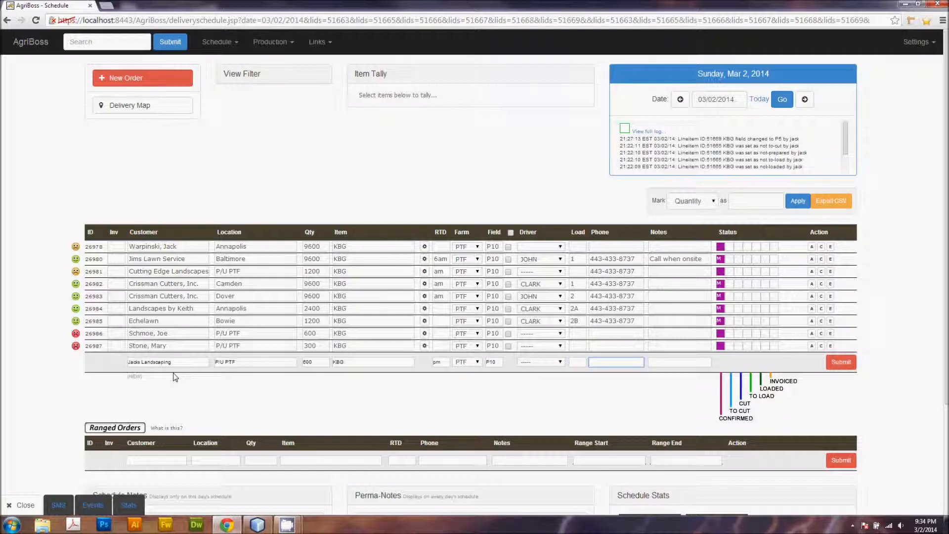
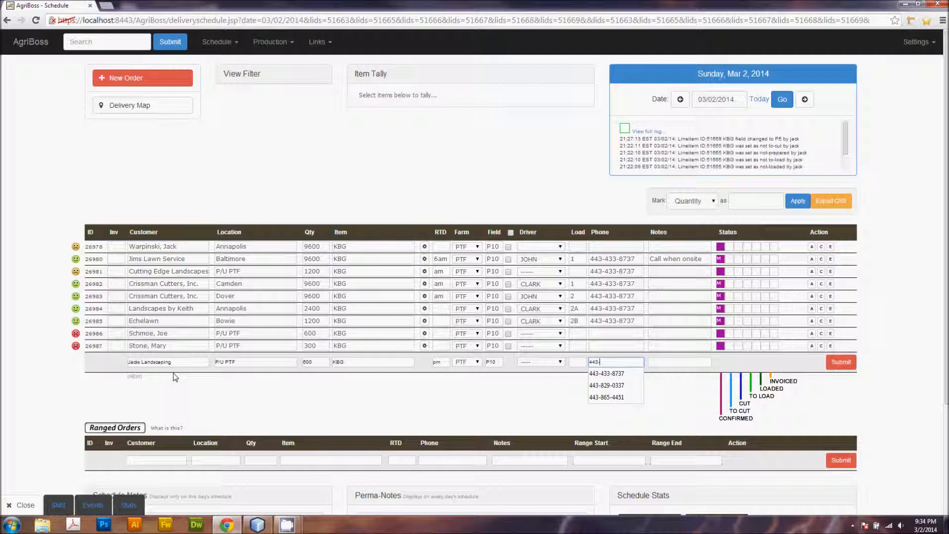
Step: Enter the customer's phone number and the note "***good sod only", then submit the new schedule order
{"action": "key", "text": "Tab"}
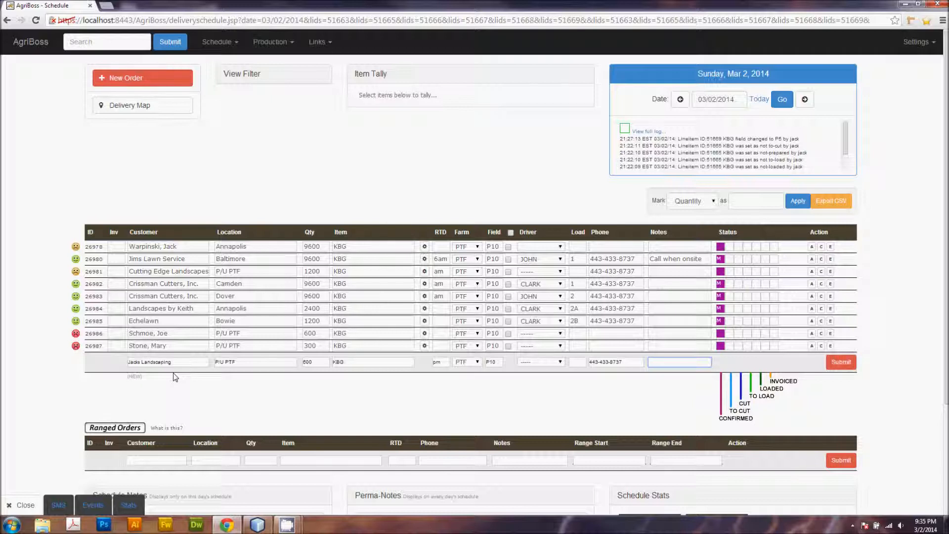
{"action": "type", "text": "***good sod only"}
{"action": "key", "text": "Return"}
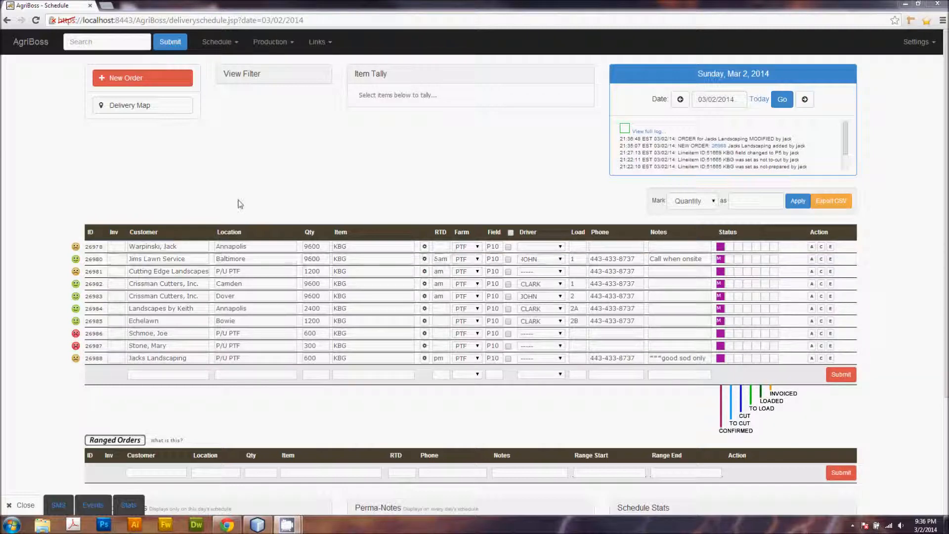
Step: Start a new sales order and pick customer Jacks Landscaping from the suggestions
{"action": "left_click", "coordinate": [138, 81]}
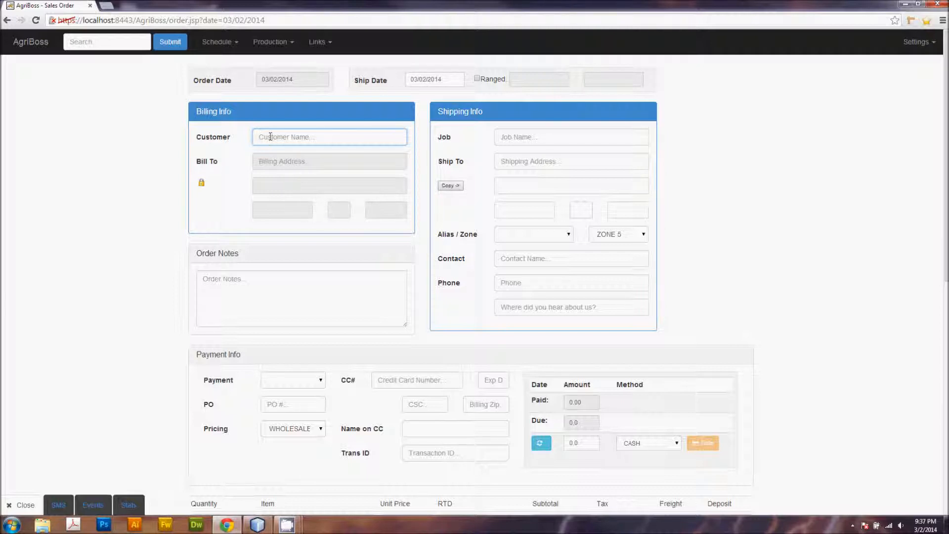
{"action": "type", "text": "Jacks La"}
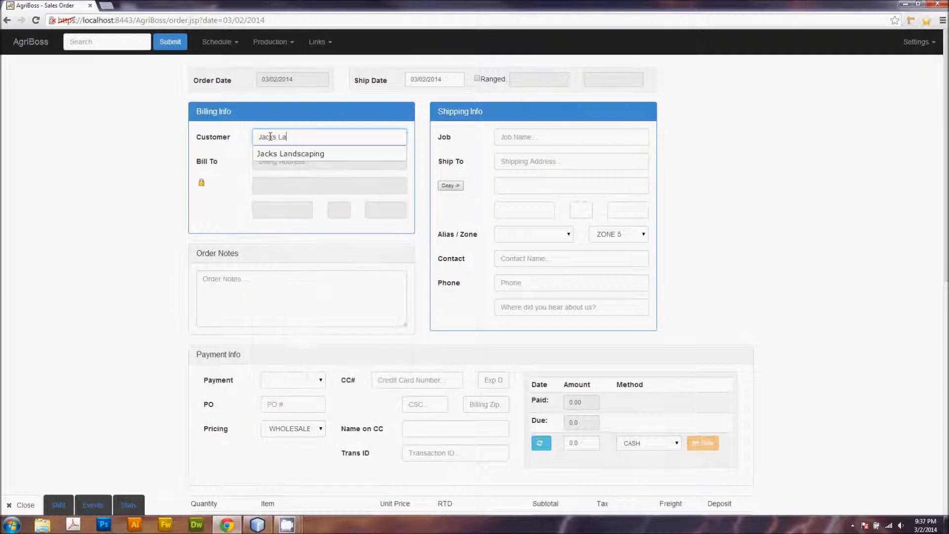
{"action": "type", "text": "n"}
{"action": "key", "text": "Down"}
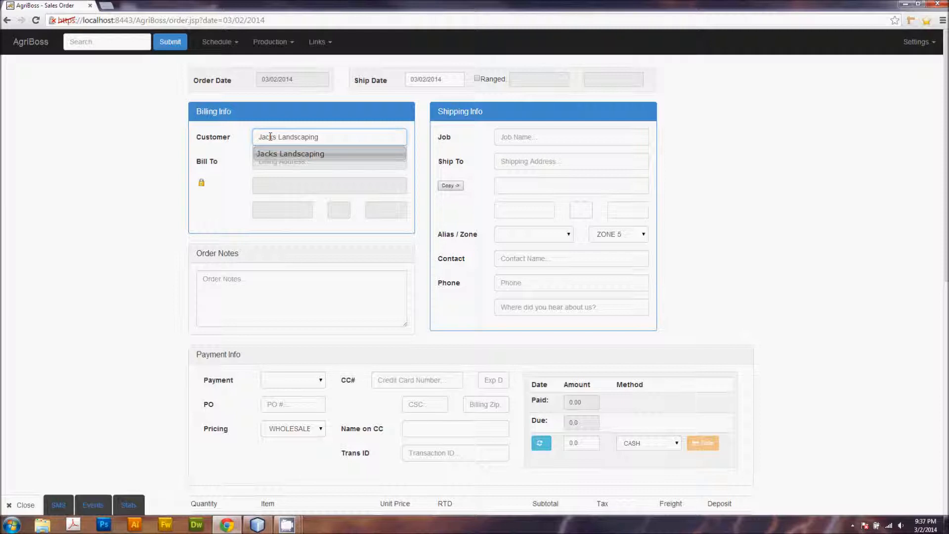
{"action": "key", "text": "Return"}
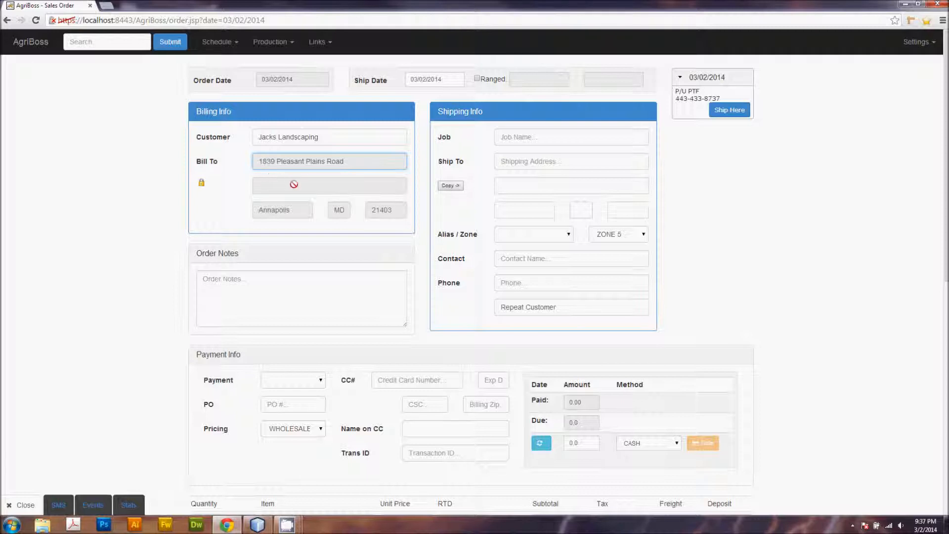
Step: Copy the billing address to the shipping address and set the alias/zone to MD - Anne Arundel
{"action": "left_click", "coordinate": [521, 136]}
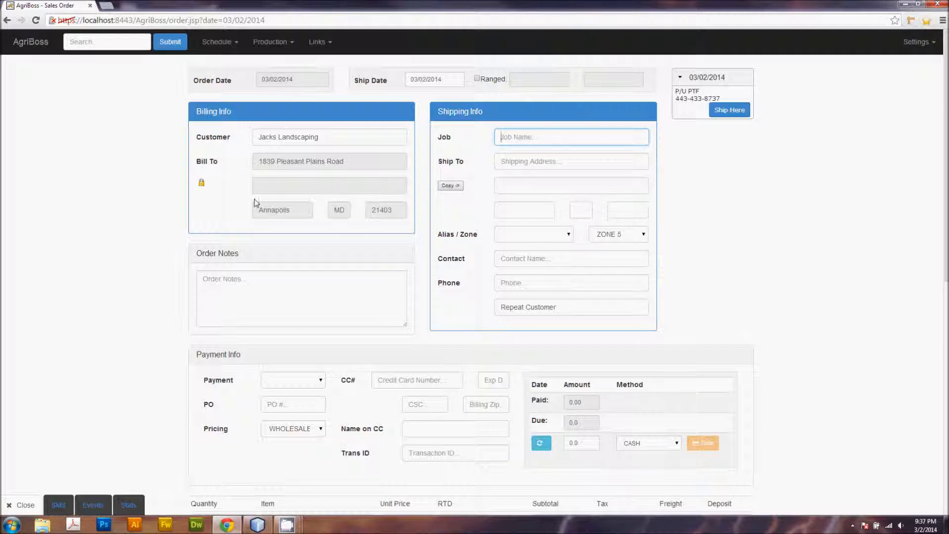
{"action": "left_click", "coordinate": [453, 189]}
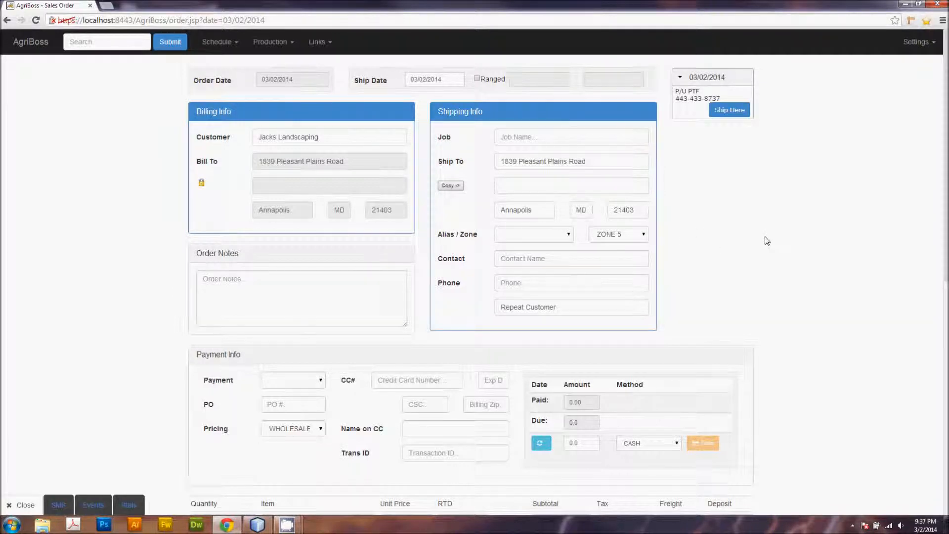
{"action": "scroll", "coordinate": [767, 241], "scroll_direction": "down", "scroll_amount": 2}
{"action": "left_click", "coordinate": [553, 141]}
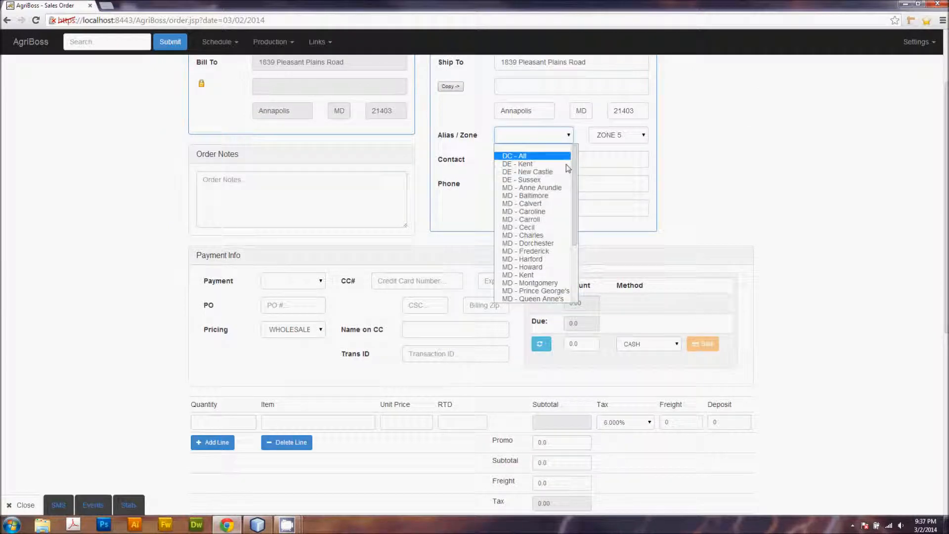
{"action": "scroll", "coordinate": [575, 179], "scroll_direction": "down", "scroll_amount": 1}
{"action": "left_click_drag", "start_coordinate": [575, 176], "coordinate": [571, 148]}
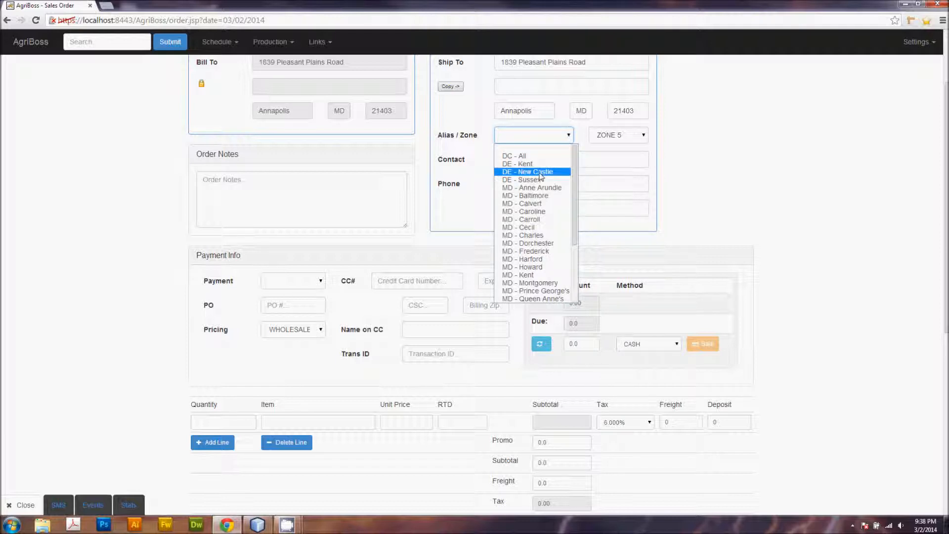
{"action": "mouse_move", "coordinate": [575, 174]}
{"action": "left_mouse_down"}
{"action": "mouse_move", "coordinate": [579, 218]}
{"action": "mouse_move", "coordinate": [573, 184]}
{"action": "left_mouse_up"}
{"action": "left_click", "coordinate": [544, 185]}
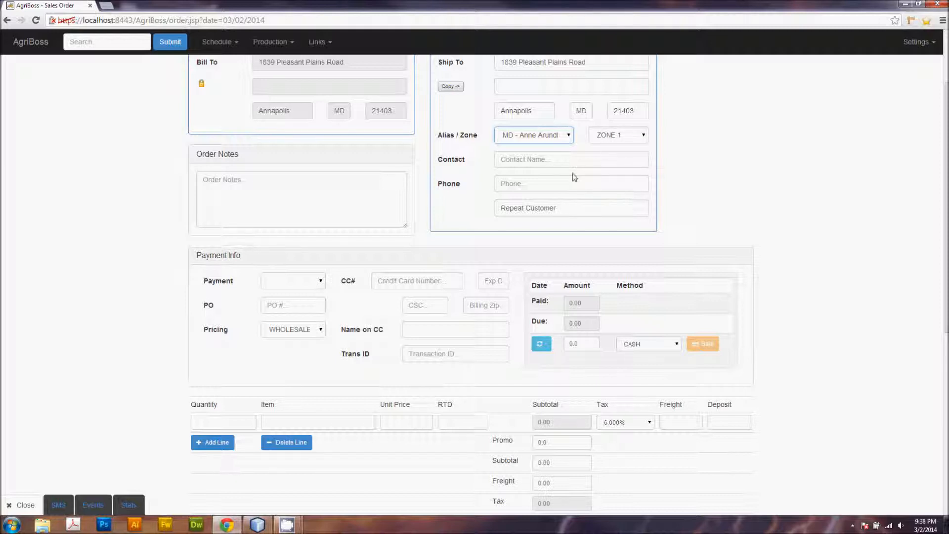
Step: Fill in the shipping contact's name and phone number
{"action": "left_click", "coordinate": [512, 159]}
{"action": "type", "text": "Jack"}
{"action": "key", "text": "Tab"}
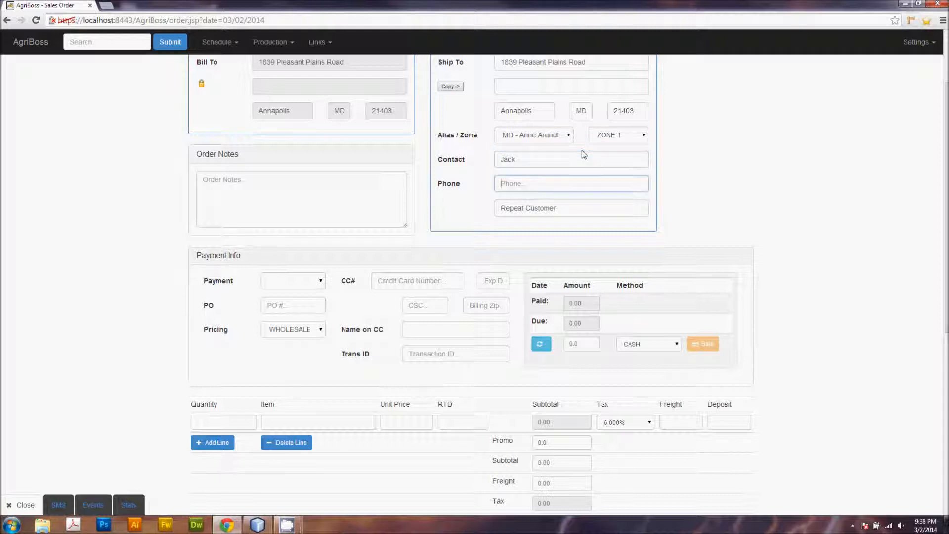
{"action": "key", "text": "Tab"}
Step: Set the payment method to Check and the pricing to RETAIL
{"action": "scroll", "coordinate": [500, 175], "scroll_direction": "up", "scroll_amount": 2}
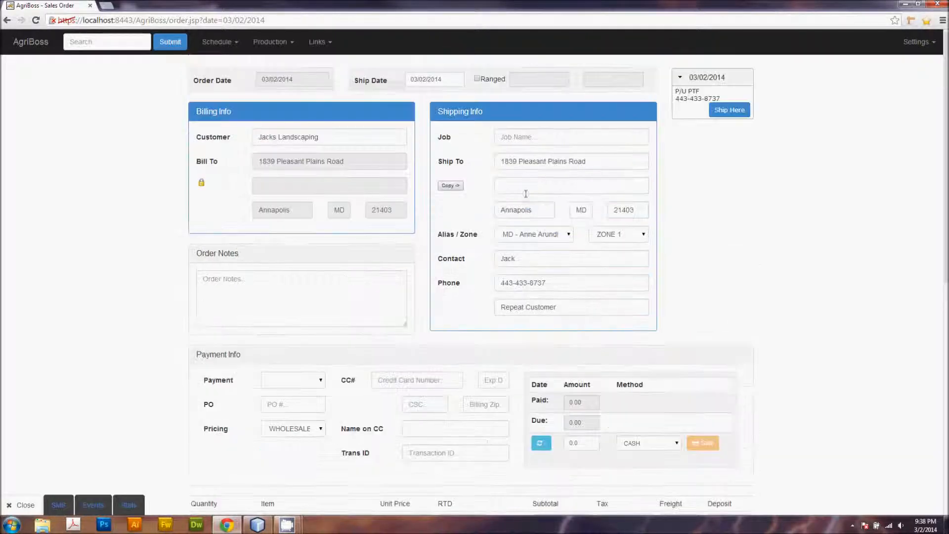
{"action": "scroll", "coordinate": [662, 267], "scroll_direction": "down", "scroll_amount": 2}
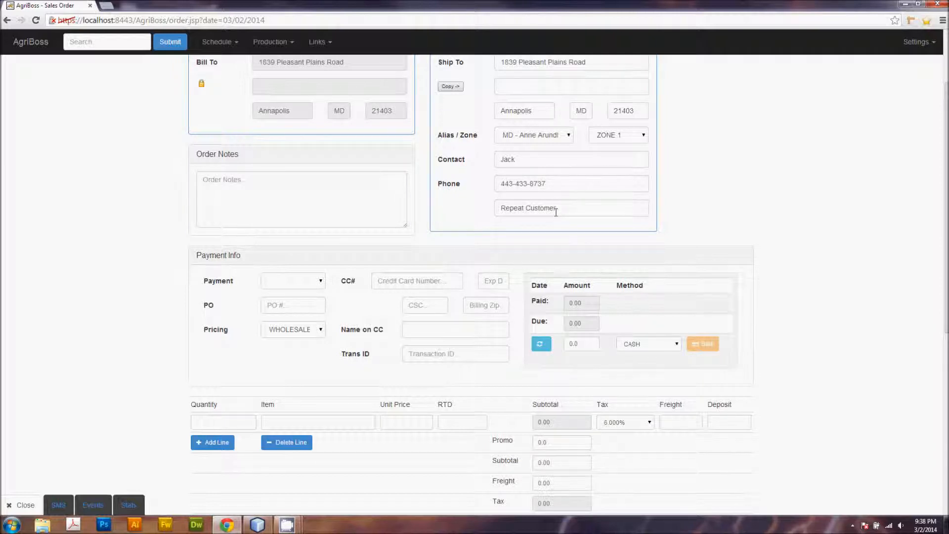
{"action": "scroll", "coordinate": [433, 179], "scroll_direction": "up", "scroll_amount": 2}
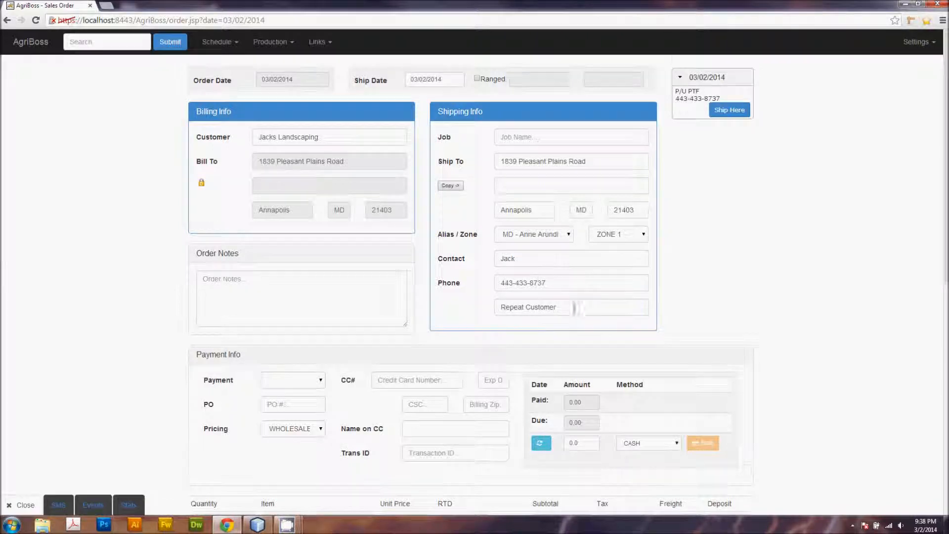
{"action": "scroll", "coordinate": [558, 286], "scroll_direction": "down", "scroll_amount": 1}
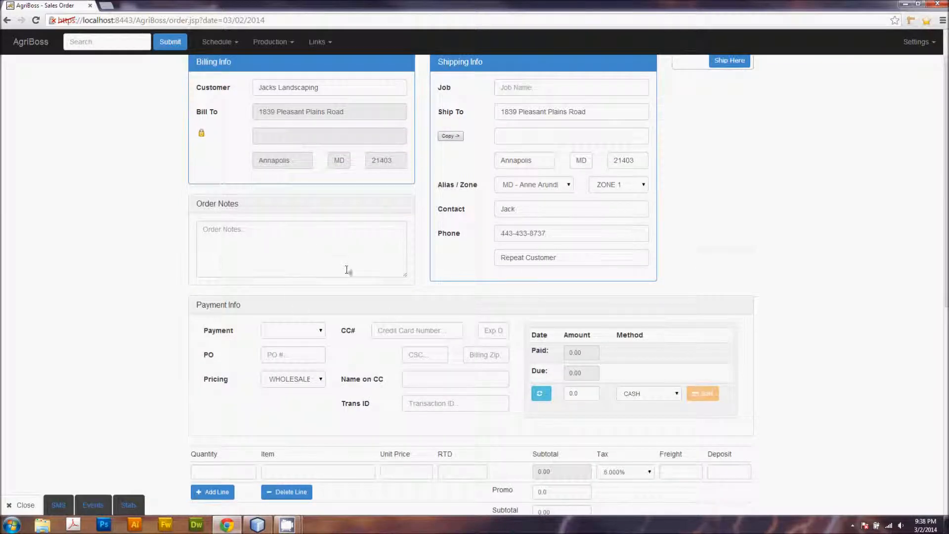
{"action": "scroll", "coordinate": [347, 270], "scroll_direction": "down", "scroll_amount": 1}
{"action": "left_click", "coordinate": [320, 282]}
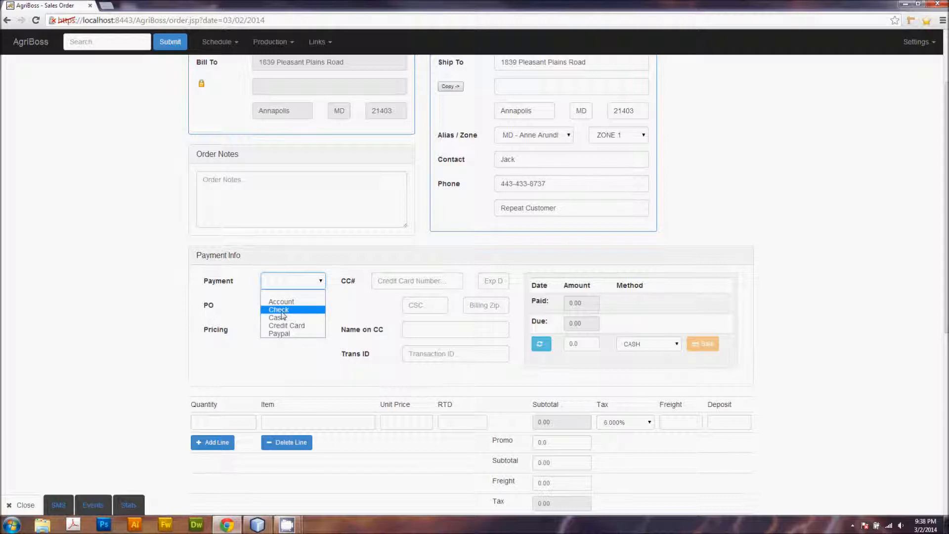
{"action": "left_click", "coordinate": [283, 312]}
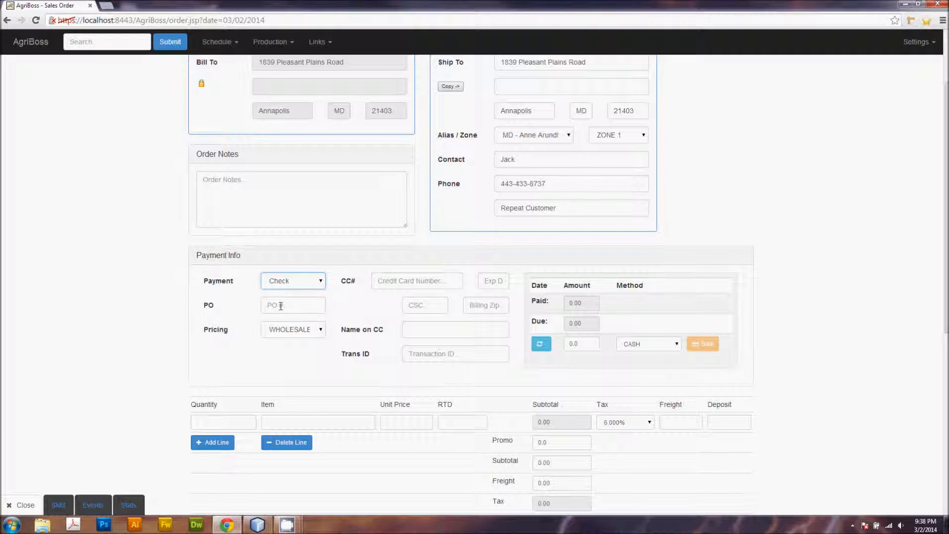
{"action": "left_click", "coordinate": [322, 331]}
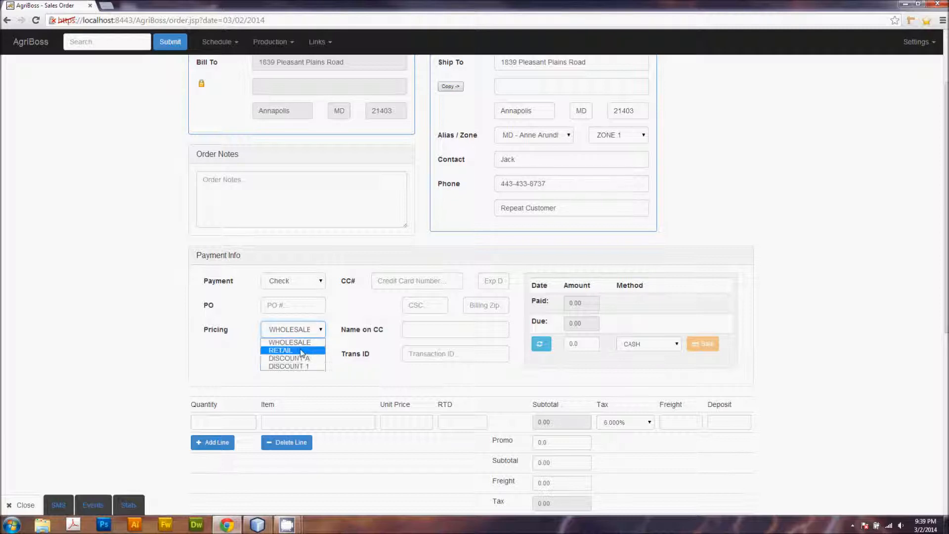
{"action": "left_click", "coordinate": [300, 351]}
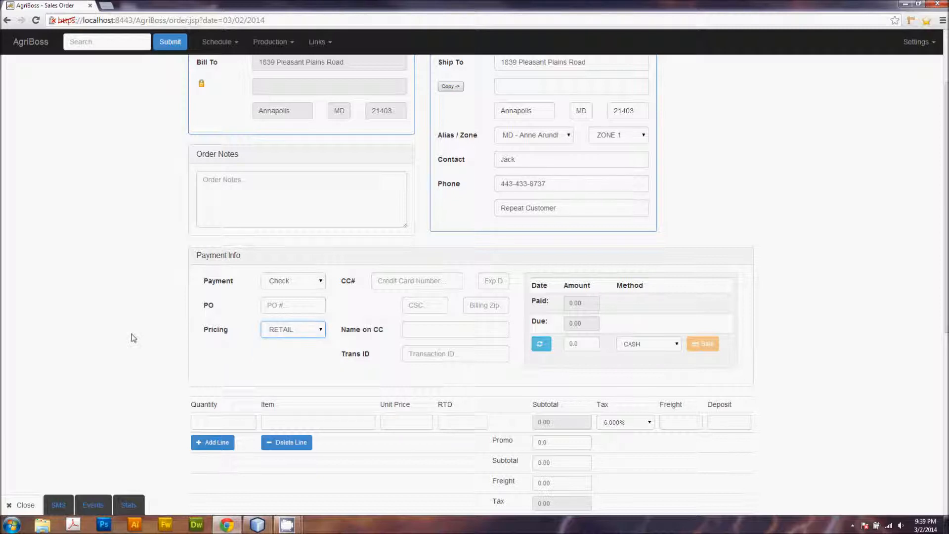
Step: Add a line item of 2400 KBG and switch the pricing to WHOLESALE
{"action": "scroll", "coordinate": [131, 334], "scroll_direction": "down", "scroll_amount": 2}
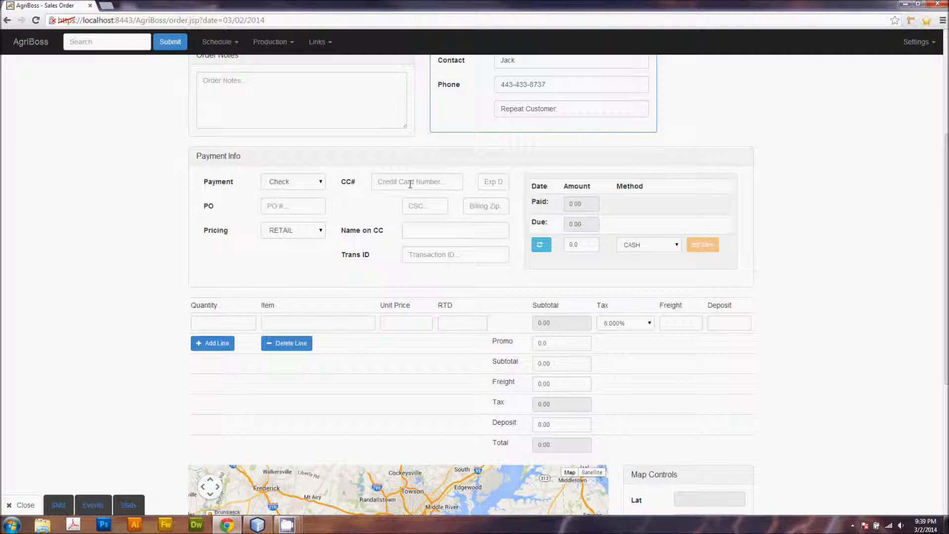
{"action": "left_click", "coordinate": [206, 327]}
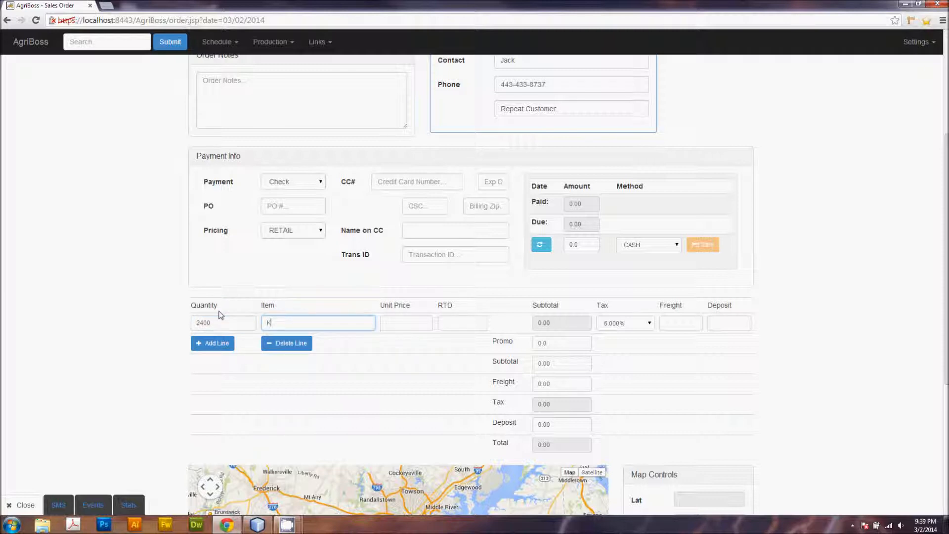
{"action": "key", "text": "Down"}
{"action": "key", "text": "Down"}
{"action": "key", "text": "Down"}
{"action": "key", "text": "Down"}
{"action": "key", "text": "Down"}
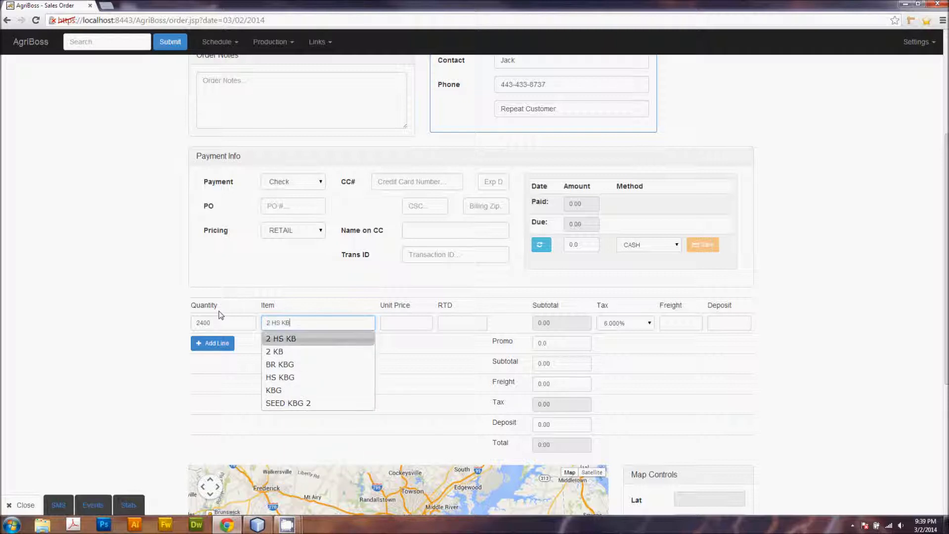
{"action": "key", "text": "Tab"}
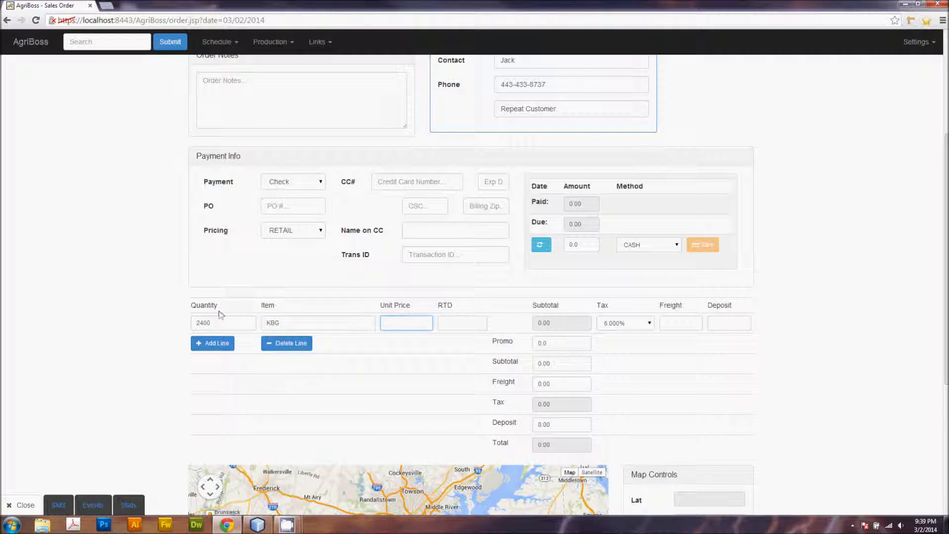
{"action": "left_click", "coordinate": [320, 231]}
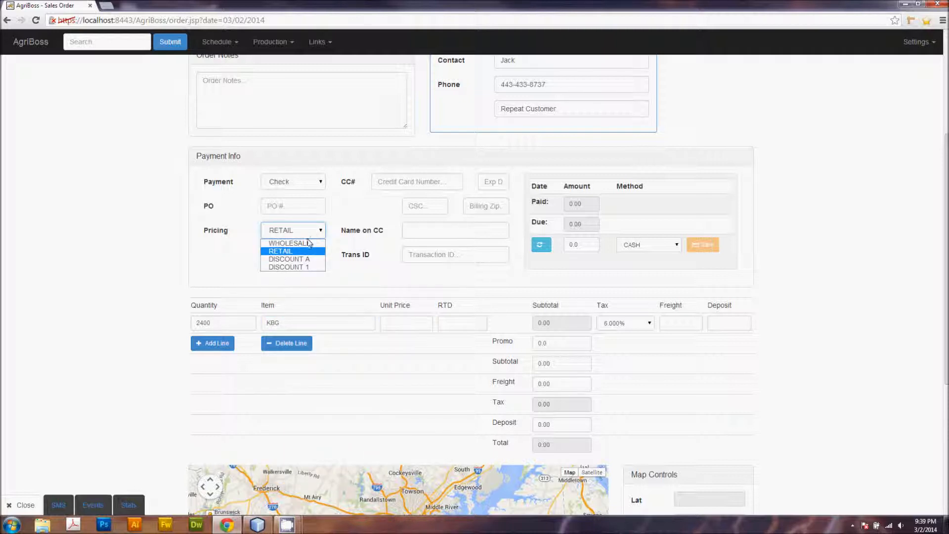
{"action": "left_click", "coordinate": [289, 242]}
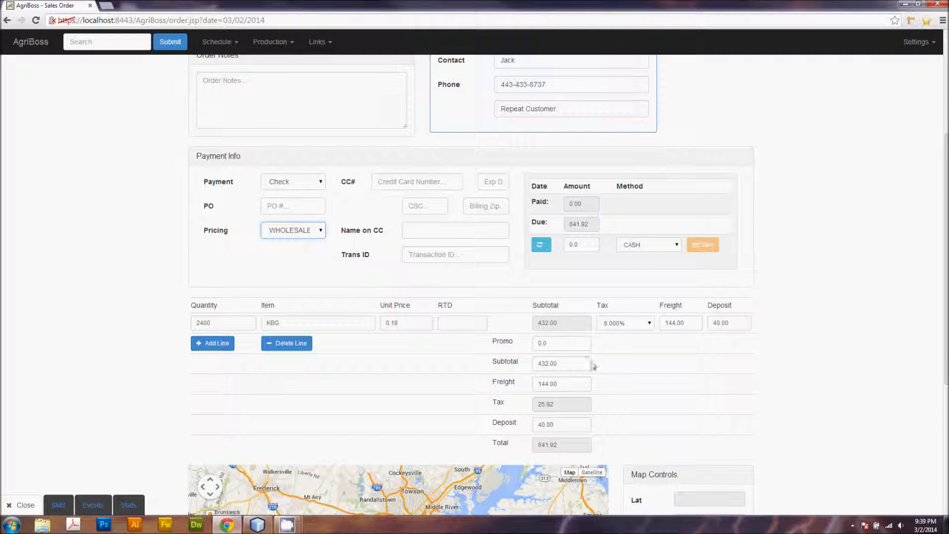
Step: Review the order's totals, map controls and save options
{"action": "scroll", "coordinate": [690, 434], "scroll_direction": "down", "scroll_amount": 1}
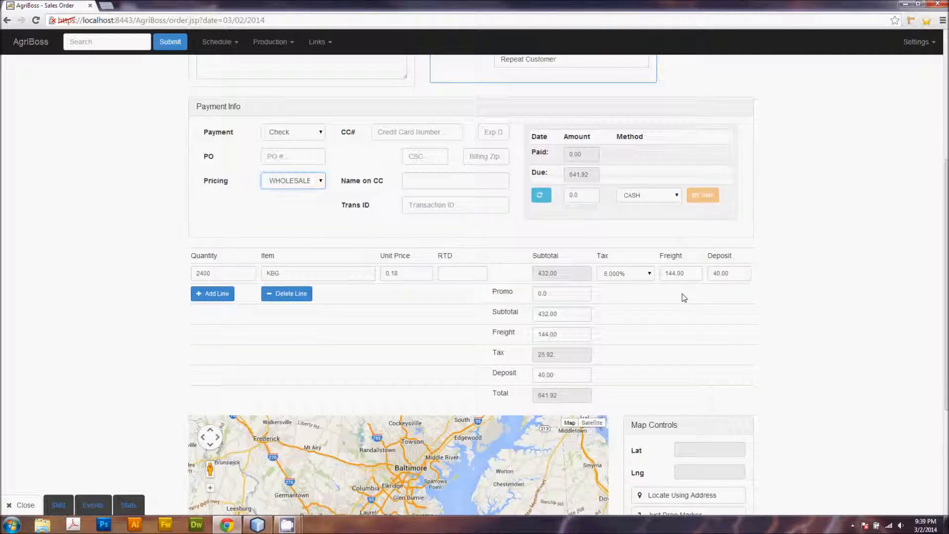
{"action": "scroll", "coordinate": [771, 291], "scroll_direction": "down", "scroll_amount": 1}
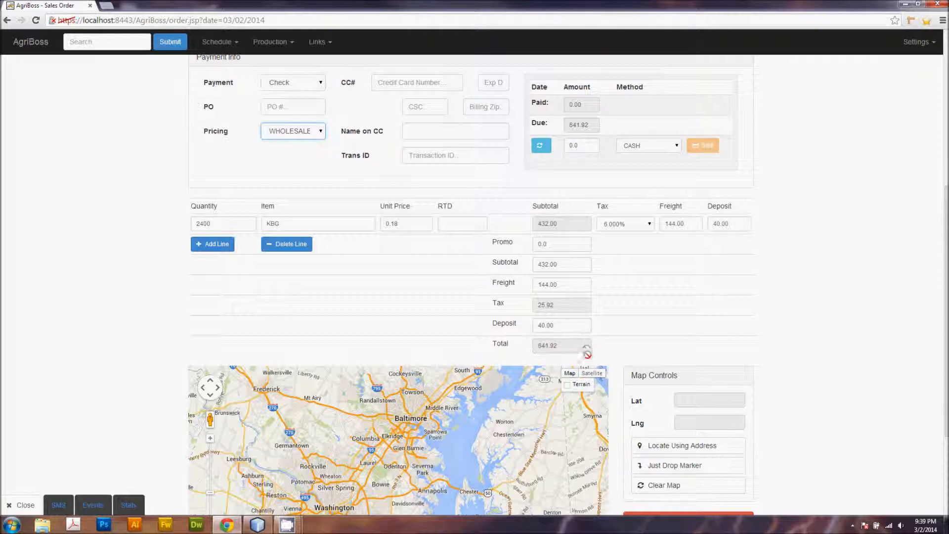
{"action": "scroll", "coordinate": [539, 270], "scroll_direction": "down", "scroll_amount": 1}
{"action": "scroll", "coordinate": [495, 252], "scroll_direction": "up", "scroll_amount": 2}
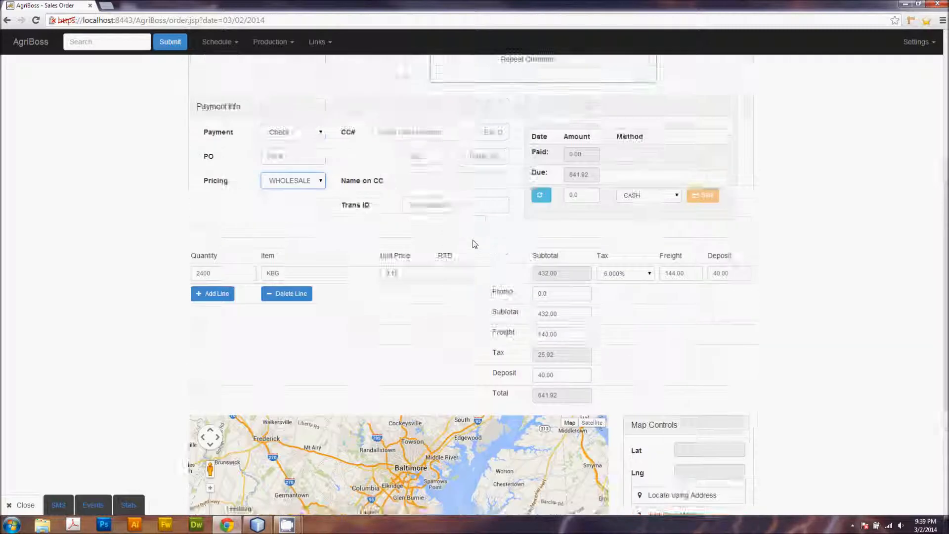
{"action": "scroll", "coordinate": [474, 238], "scroll_direction": "down", "scroll_amount": 4}
{"action": "scroll", "coordinate": [568, 253], "scroll_direction": "up", "scroll_amount": 1}
{"action": "scroll", "coordinate": [470, 359], "scroll_direction": "down", "scroll_amount": 1}
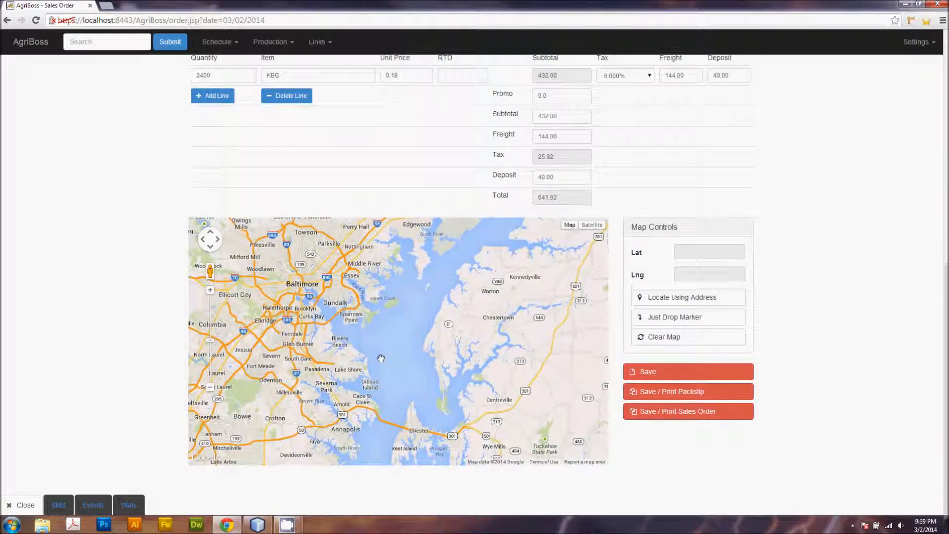
{"action": "scroll", "coordinate": [835, 178], "scroll_direction": "up", "scroll_amount": 7}
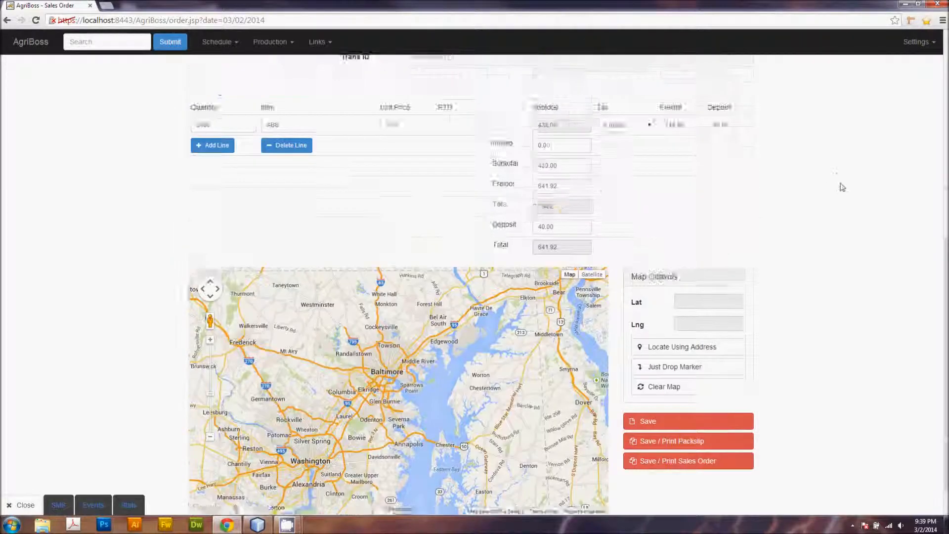
Step: Locate the shipping address on the order map, zoom in around the marker, then clear the map
{"action": "scroll", "coordinate": [717, 202], "scroll_direction": "down", "scroll_amount": 7}
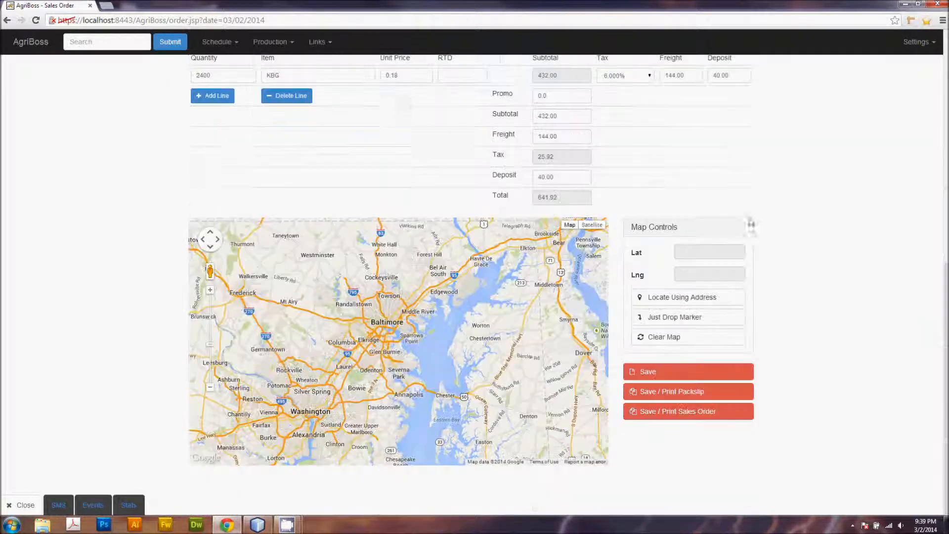
{"action": "left_click", "coordinate": [693, 297]}
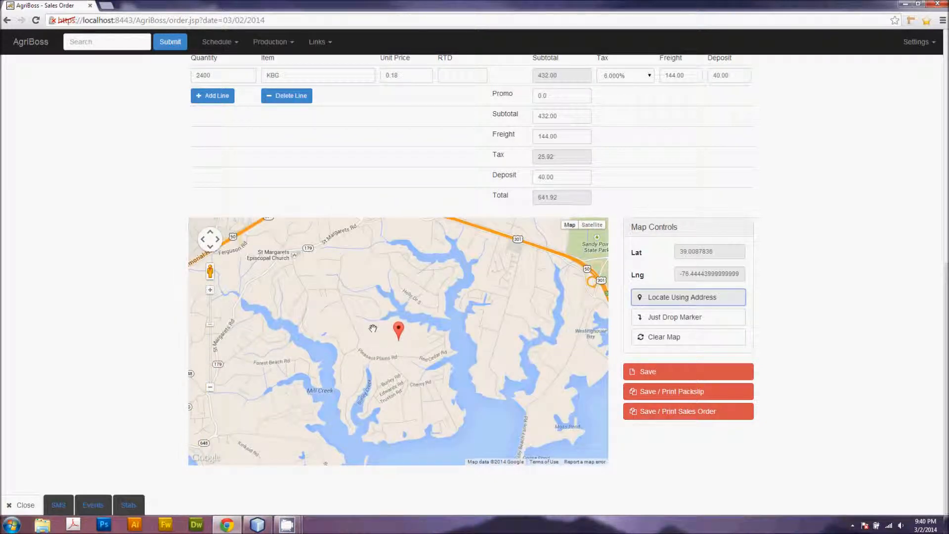
{"action": "left_click_drag", "start_coordinate": [394, 272], "coordinate": [399, 286]}
{"action": "scroll", "coordinate": [399, 286], "scroll_direction": "up", "scroll_amount": 3}
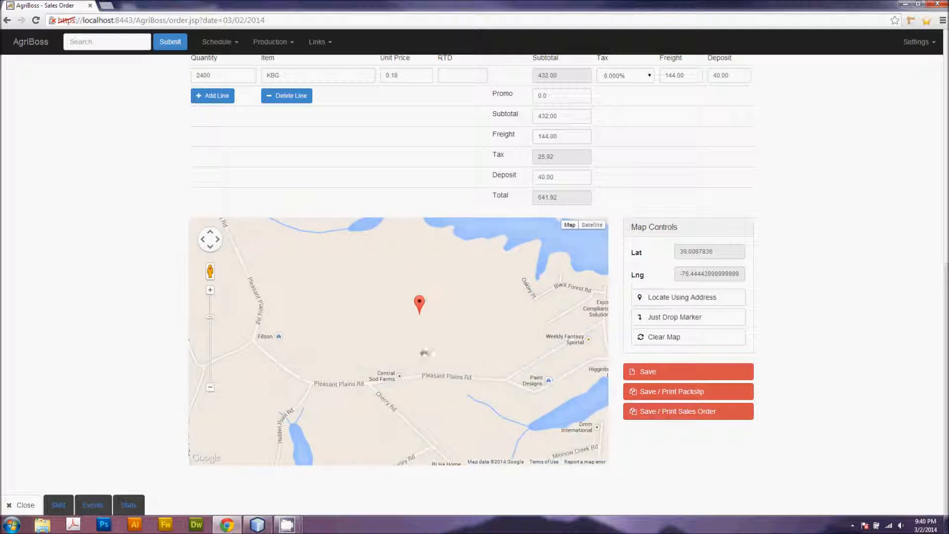
{"action": "scroll", "coordinate": [419, 350], "scroll_direction": "down", "scroll_amount": 1}
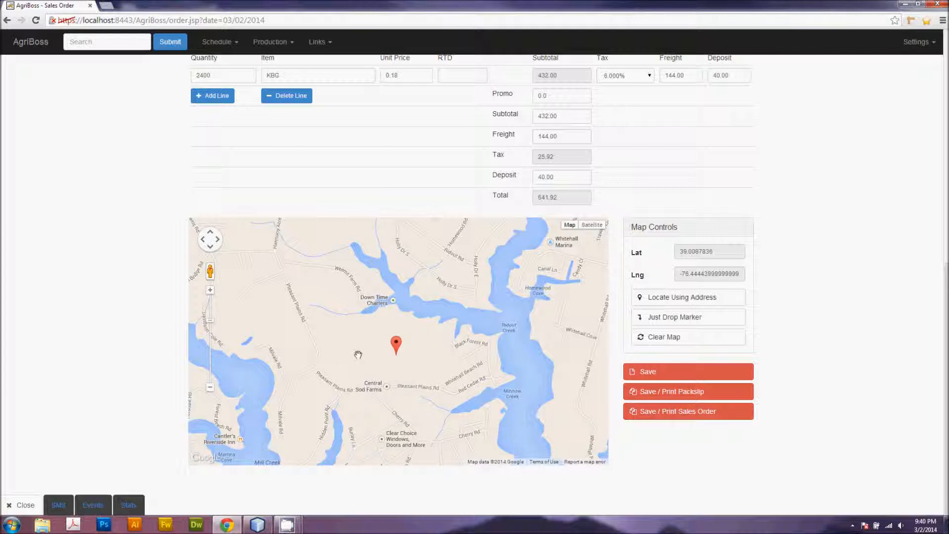
{"action": "left_click_drag", "start_coordinate": [358, 355], "coordinate": [378, 362]}
{"action": "left_click", "coordinate": [671, 339]}
Step: Drop a map marker manually on the delivery site beside Pleasant Plains Rd
{"action": "scroll", "coordinate": [460, 317], "scroll_direction": "down", "scroll_amount": 3}
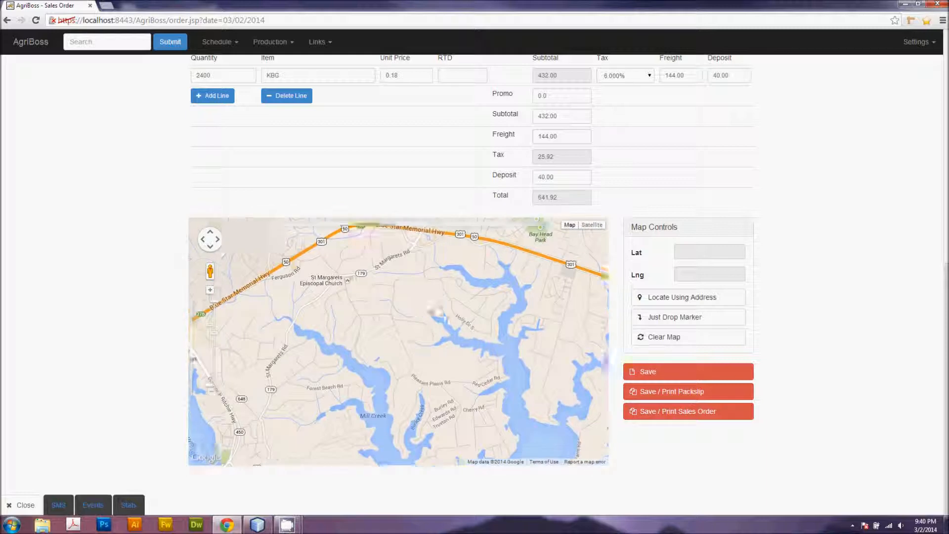
{"action": "scroll", "coordinate": [440, 341], "scroll_direction": "up", "scroll_amount": 3}
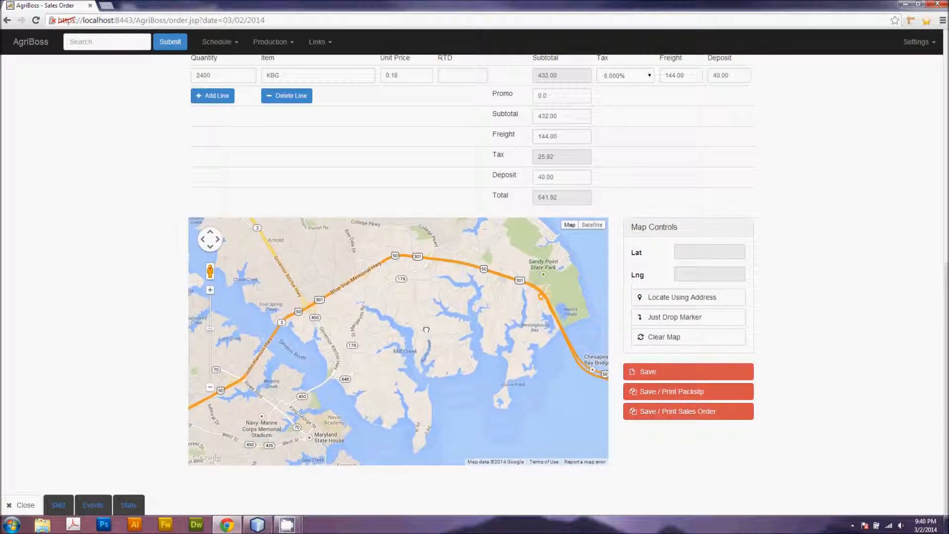
{"action": "scroll", "coordinate": [394, 316], "scroll_direction": "up", "scroll_amount": 3}
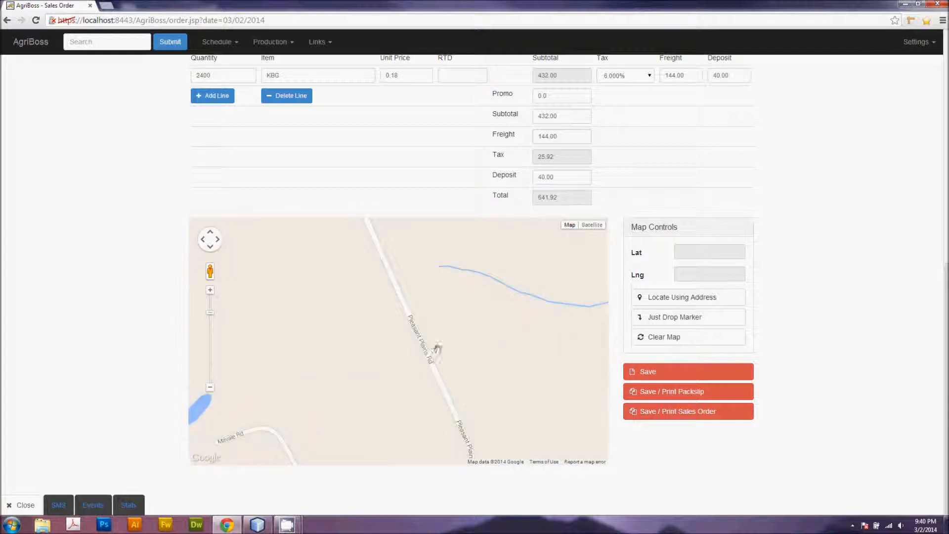
{"action": "left_click", "coordinate": [671, 320]}
{"action": "left_click_drag", "start_coordinate": [400, 329], "coordinate": [417, 322]}
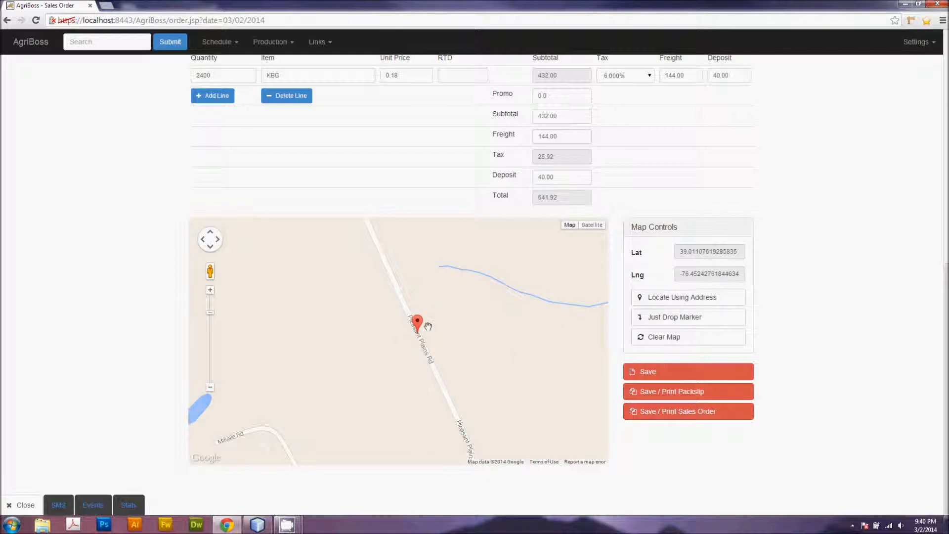
{"action": "left_click_drag", "start_coordinate": [463, 337], "coordinate": [402, 353]}
Step: Add the order note ASAP and save the order
{"action": "scroll", "coordinate": [503, 365], "scroll_direction": "down", "scroll_amount": 2}
{"action": "scroll", "coordinate": [401, 352], "scroll_direction": "down", "scroll_amount": 1}
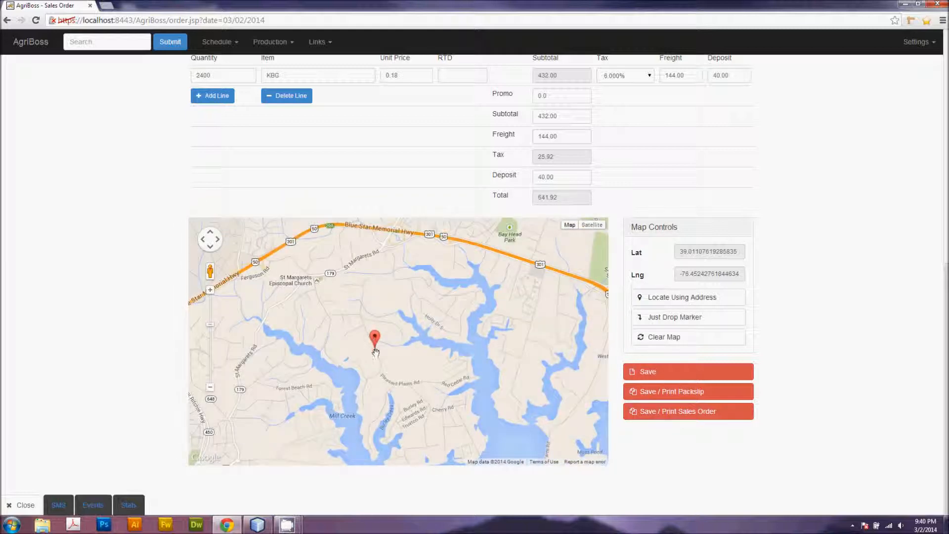
{"action": "left_click", "coordinate": [686, 370]}
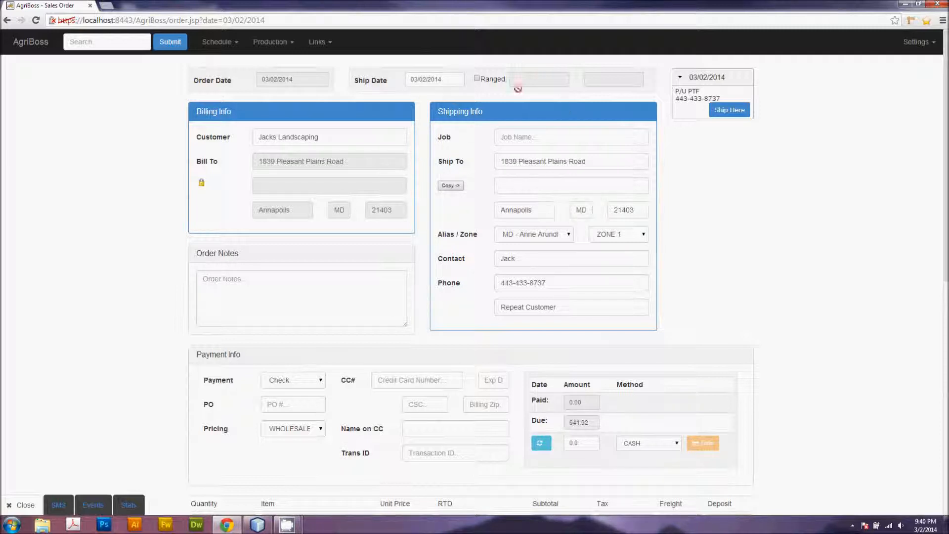
{"action": "left_click", "coordinate": [242, 297]}
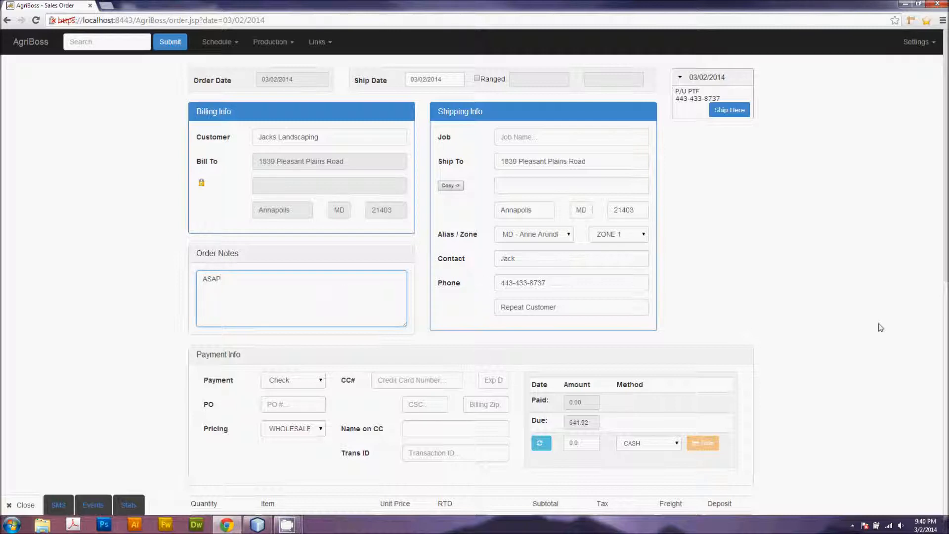
{"action": "scroll", "coordinate": [839, 297], "scroll_direction": "down", "scroll_amount": 8}
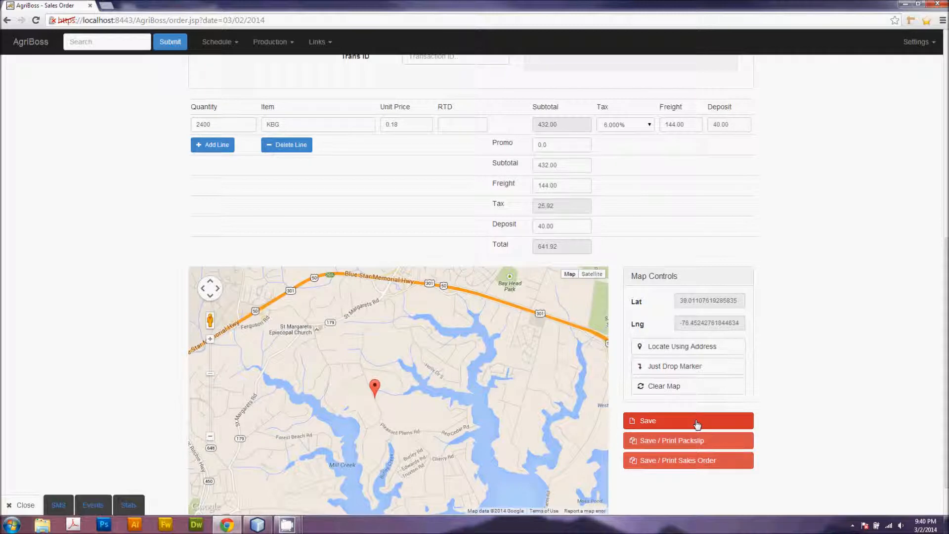
{"action": "left_click", "coordinate": [697, 424]}
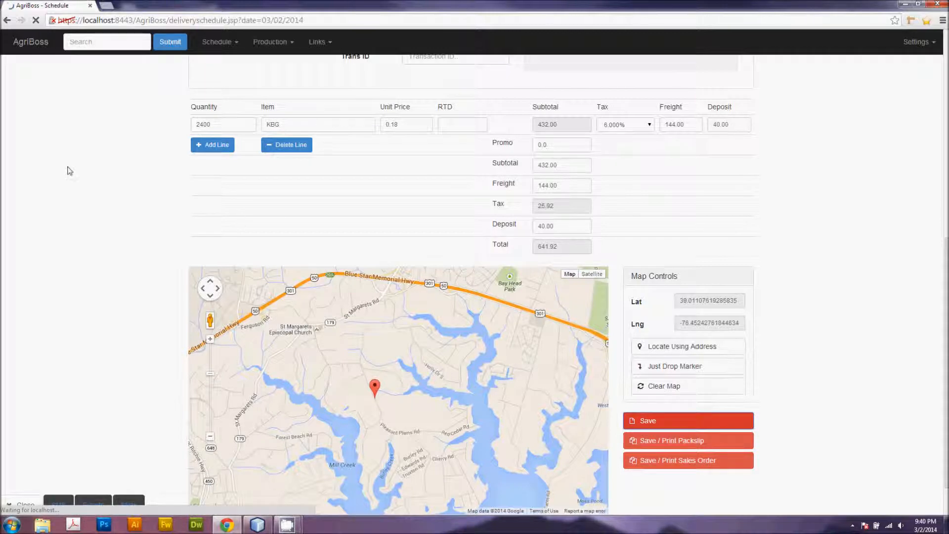
Step: Open the delivery map for 03/02/2014 and zoom in on the Annapolis-area delivery markers
{"action": "scroll", "coordinate": [218, 271], "scroll_direction": "down", "scroll_amount": 2}
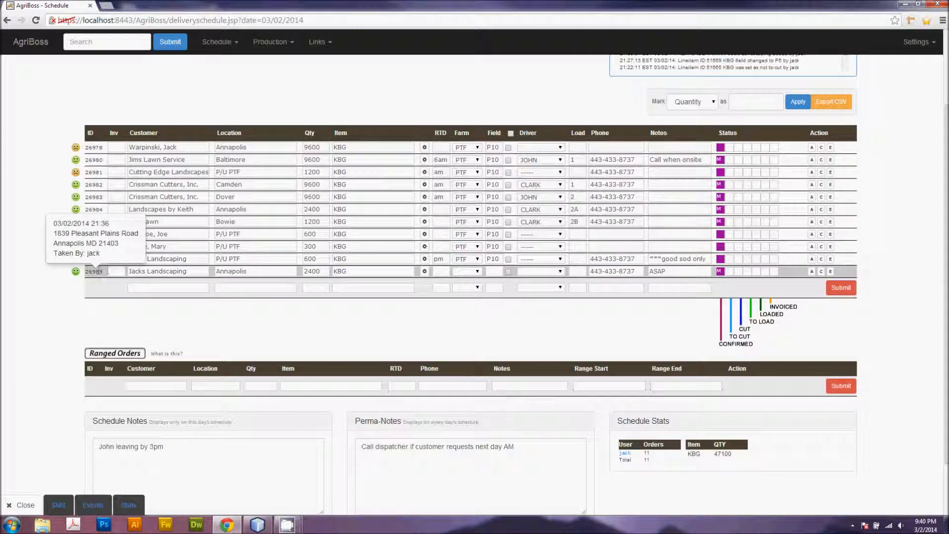
{"action": "scroll", "coordinate": [682, 297], "scroll_direction": "up", "scroll_amount": 2}
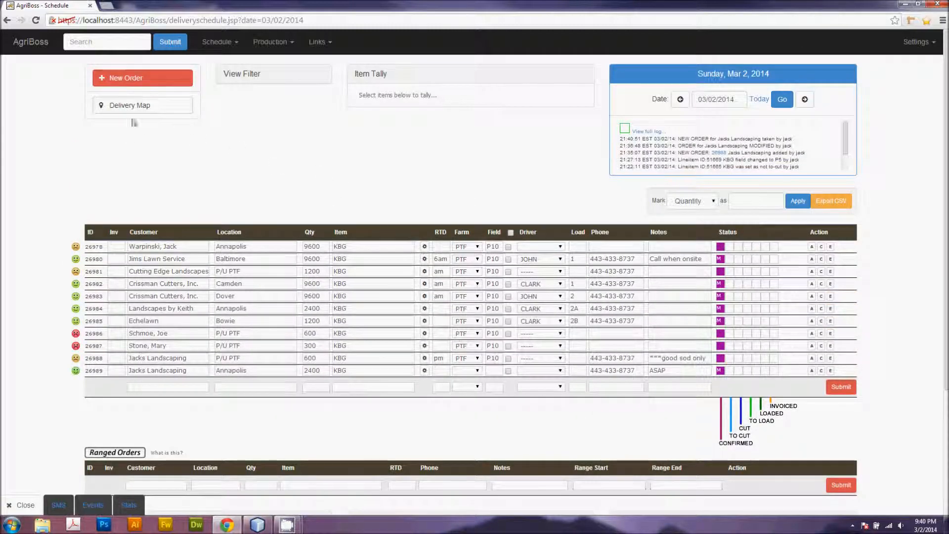
{"action": "left_click", "coordinate": [143, 104]}
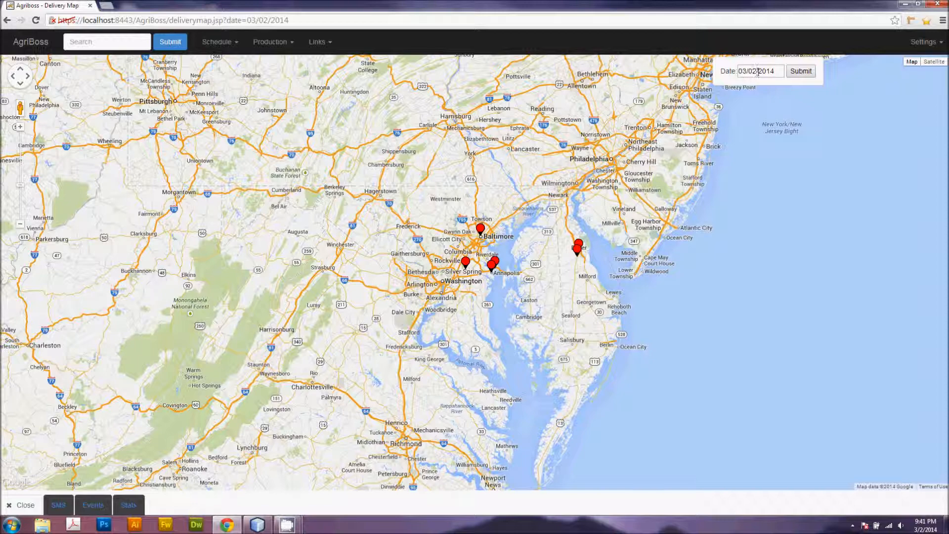
{"action": "scroll", "coordinate": [518, 286], "scroll_direction": "up", "scroll_amount": 1}
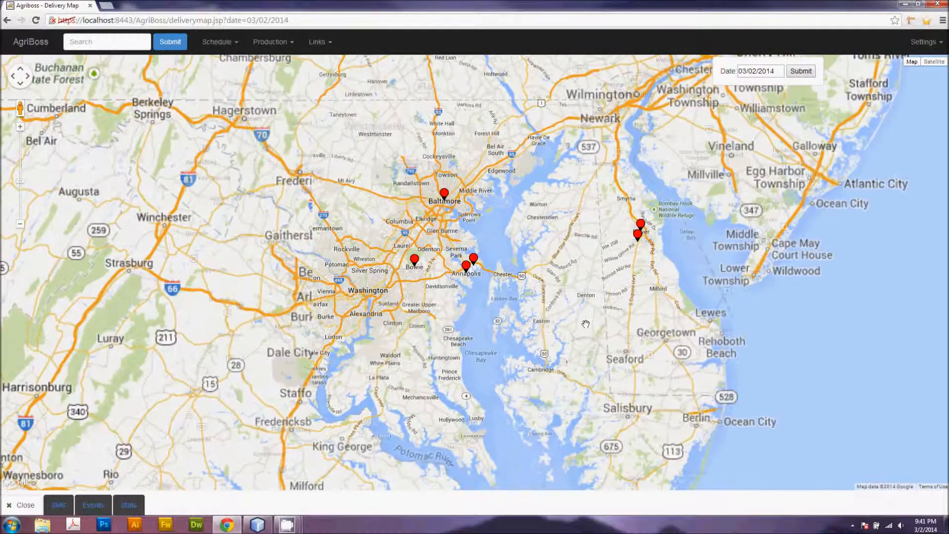
{"action": "left_click_drag", "start_coordinate": [526, 267], "coordinate": [492, 312]}
{"action": "scroll", "coordinate": [492, 312], "scroll_direction": "up", "scroll_amount": 5}
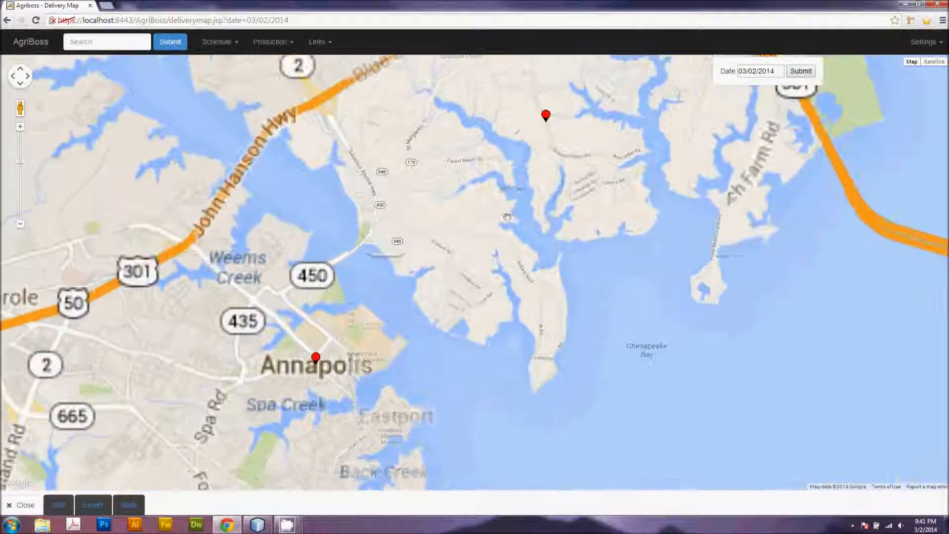
{"action": "mouse_move", "coordinate": [552, 148]}
{"action": "left_mouse_down"}
{"action": "mouse_move", "coordinate": [510, 271]}
{"action": "mouse_move", "coordinate": [469, 323]}
{"action": "left_mouse_up"}
{"action": "scroll", "coordinate": [467, 308], "scroll_direction": "up", "scroll_amount": 1}
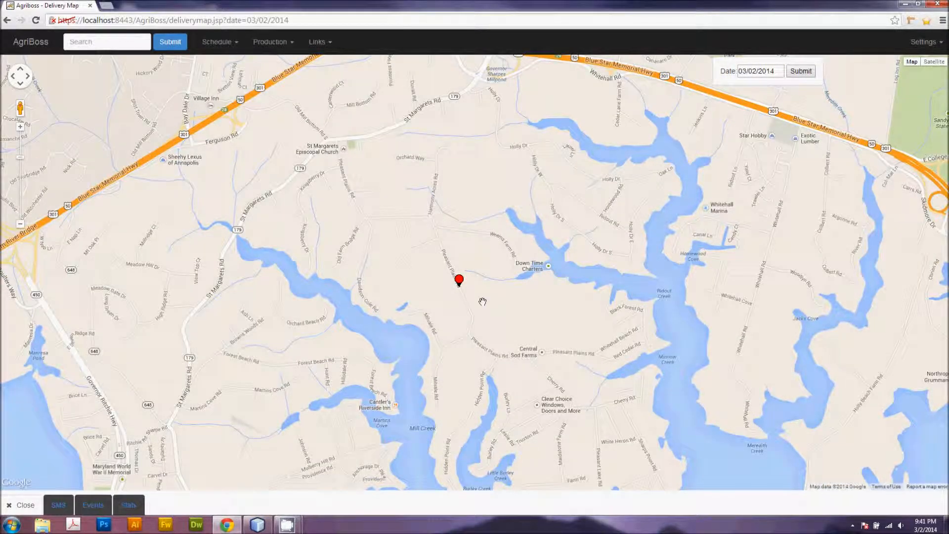
{"action": "scroll", "coordinate": [501, 307], "scroll_direction": "down", "scroll_amount": 4}
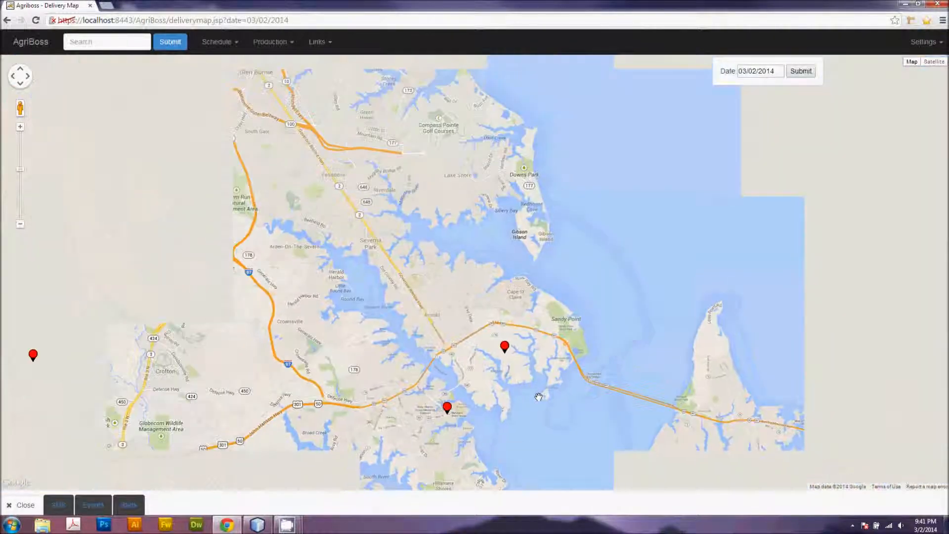
{"action": "scroll", "coordinate": [438, 326], "scroll_direction": "down", "scroll_amount": 1}
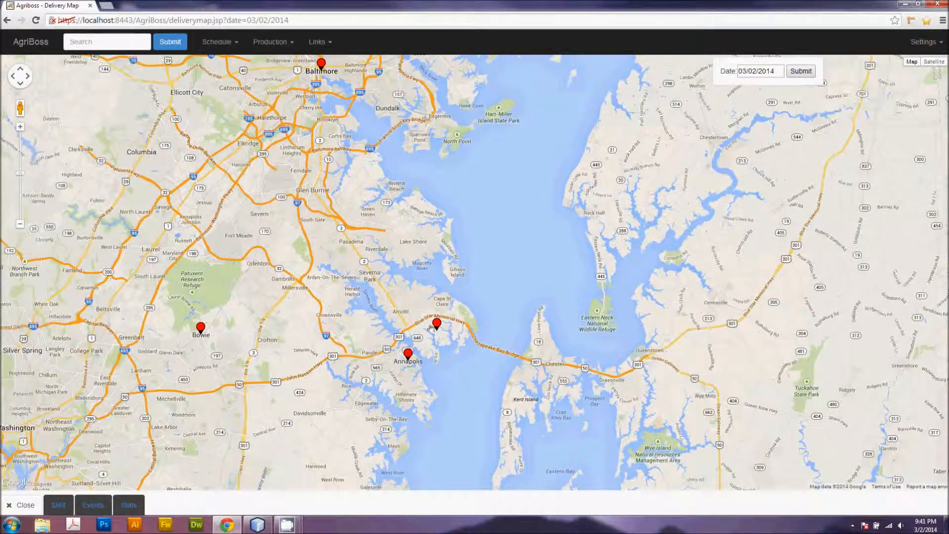
Step: Open and close the info popups of the two Annapolis delivery markers
{"action": "left_click", "coordinate": [437, 325]}
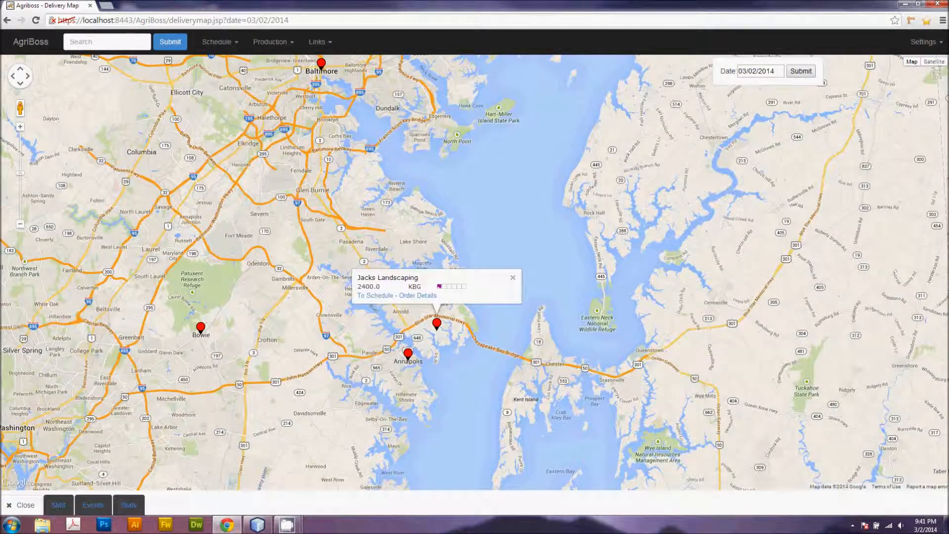
{"action": "left_click", "coordinate": [408, 354]}
{"action": "left_click", "coordinate": [485, 310]}
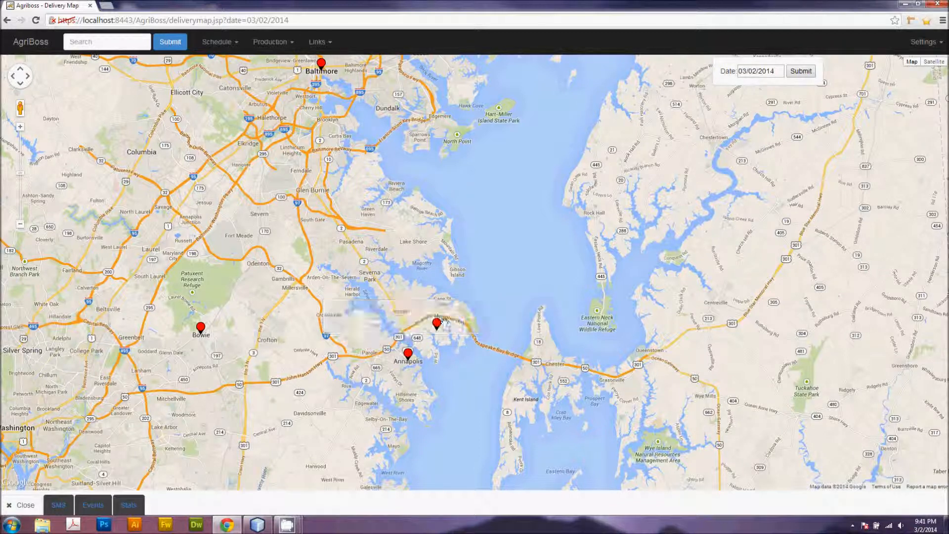
{"action": "left_click", "coordinate": [439, 327]}
{"action": "left_click", "coordinate": [409, 354]}
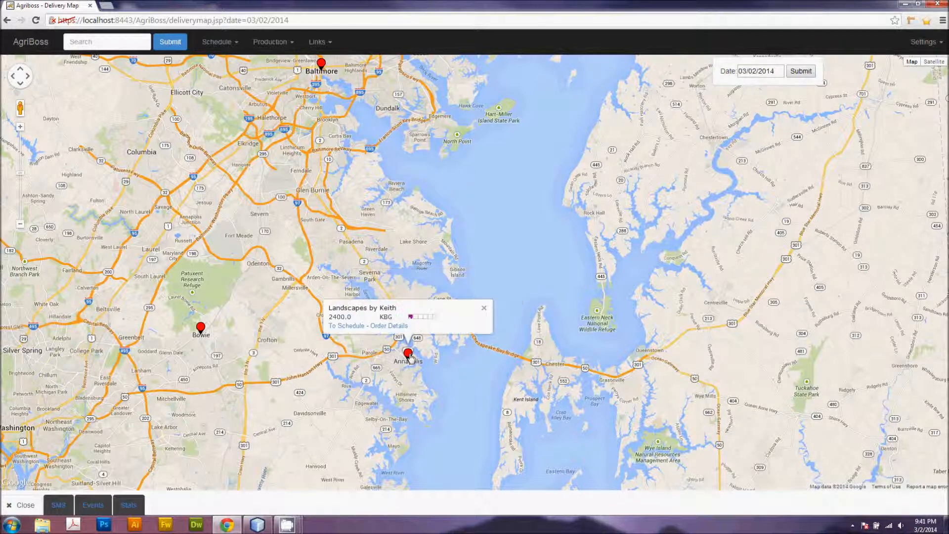
{"action": "left_click", "coordinate": [484, 310]}
Step: Return to the delivery schedule and put the first listed order on hold
{"action": "scroll", "coordinate": [567, 316], "scroll_direction": "down", "scroll_amount": 2}
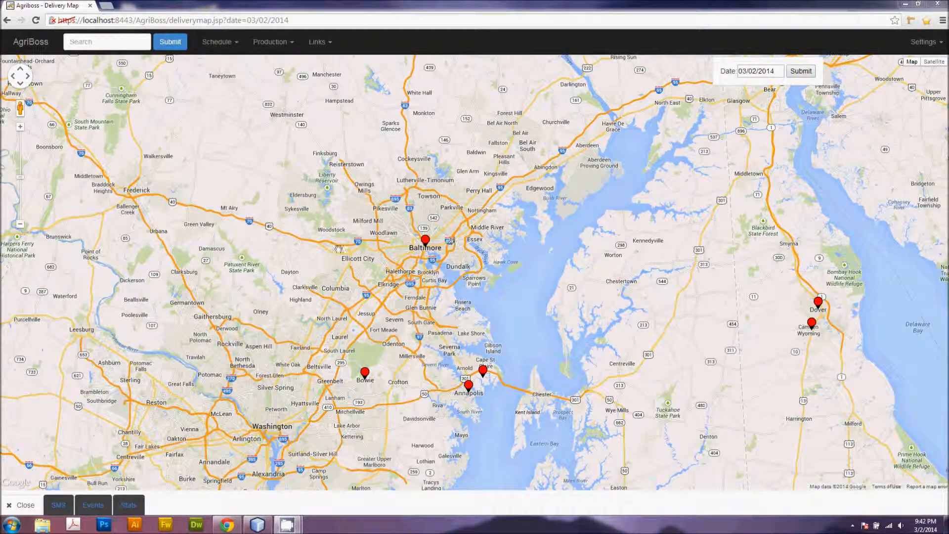
{"action": "left_click", "coordinate": [219, 42]}
{"action": "left_click", "coordinate": [221, 91]}
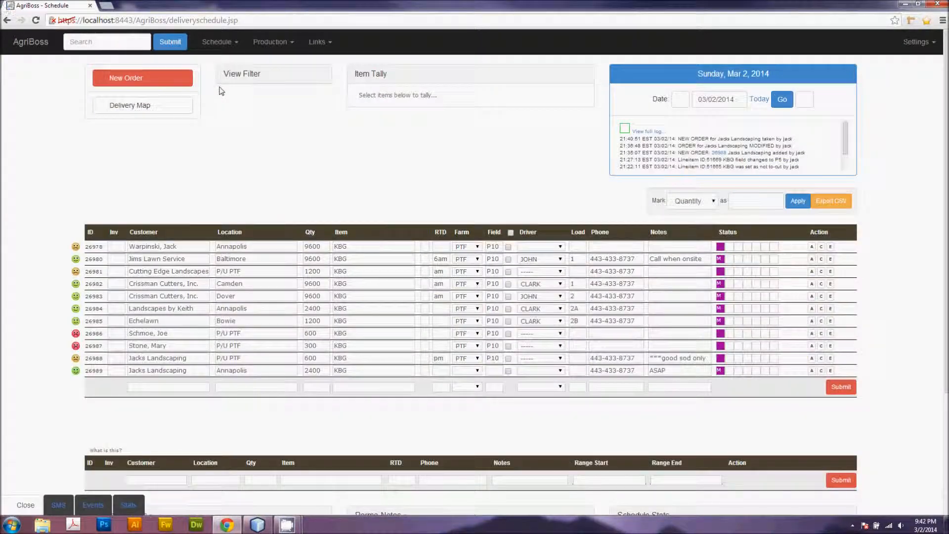
{"action": "scroll", "coordinate": [900, 303], "scroll_direction": "down", "scroll_amount": 2}
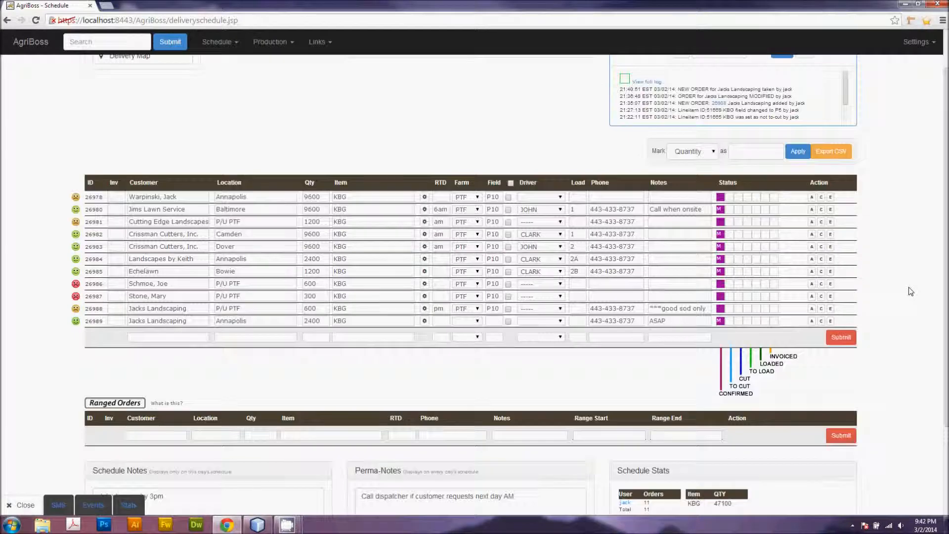
{"action": "scroll", "coordinate": [885, 304], "scroll_direction": "up", "scroll_amount": 2}
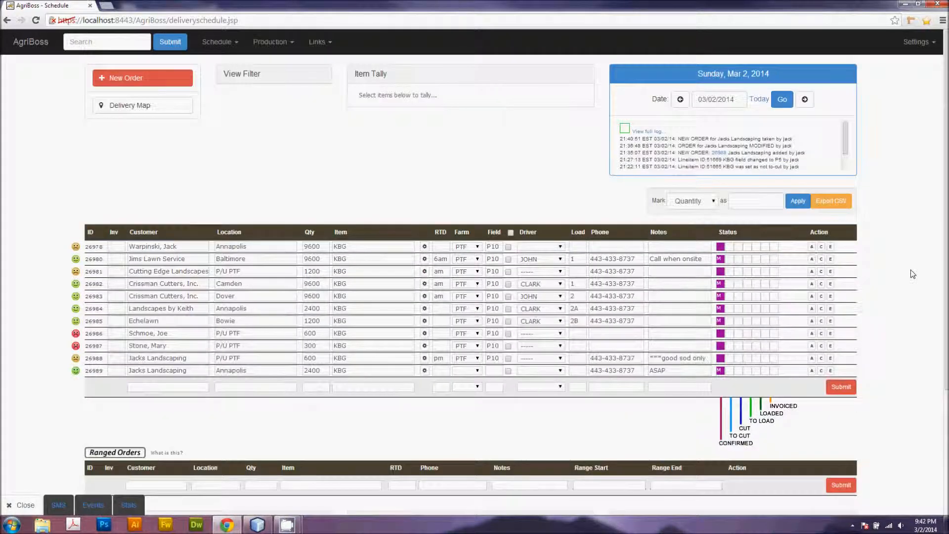
{"action": "left_click", "coordinate": [812, 248]}
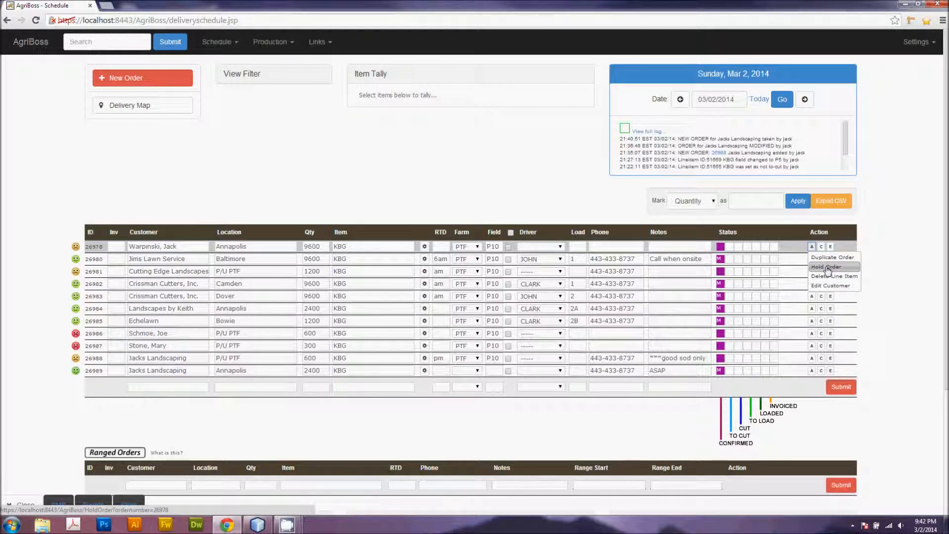
{"action": "left_click", "coordinate": [827, 267]}
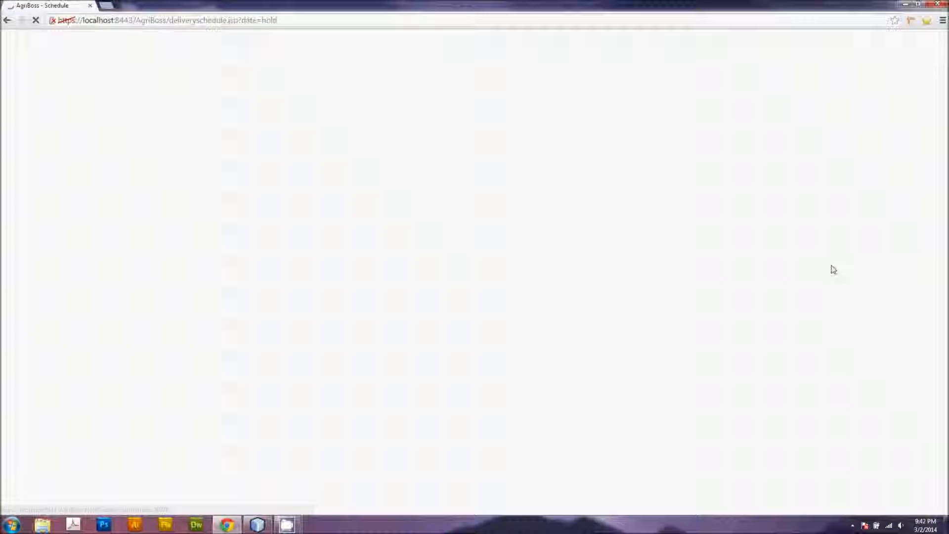
Step: Edit the held order from the hold list, set its ship date to 03/02/2014, and save it
{"action": "mouse_move", "coordinate": [91, 311]}
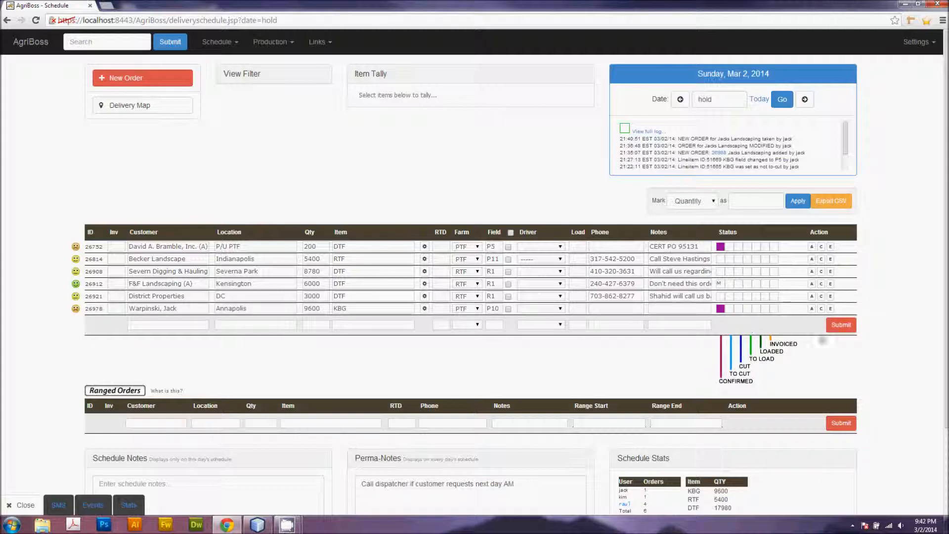
{"action": "left_click", "coordinate": [832, 308]}
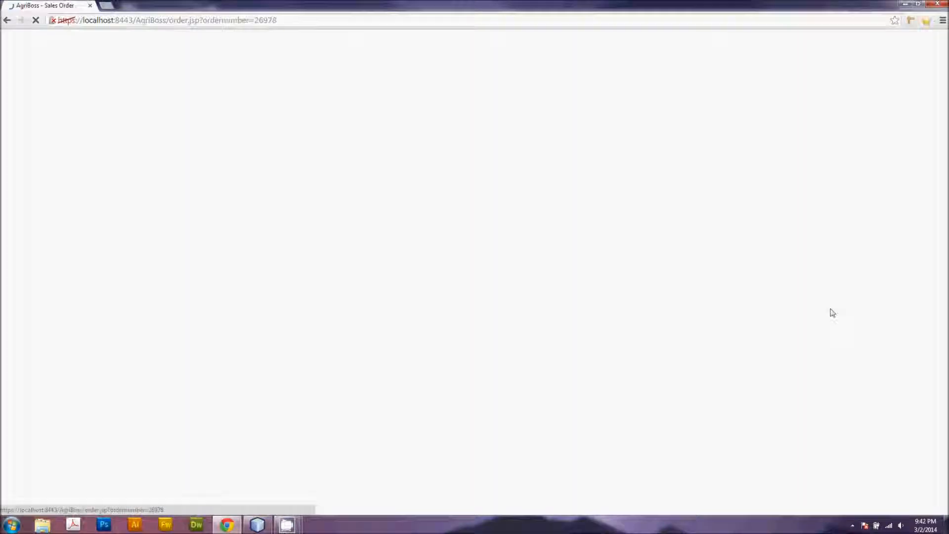
{"action": "left_click", "coordinate": [419, 79]}
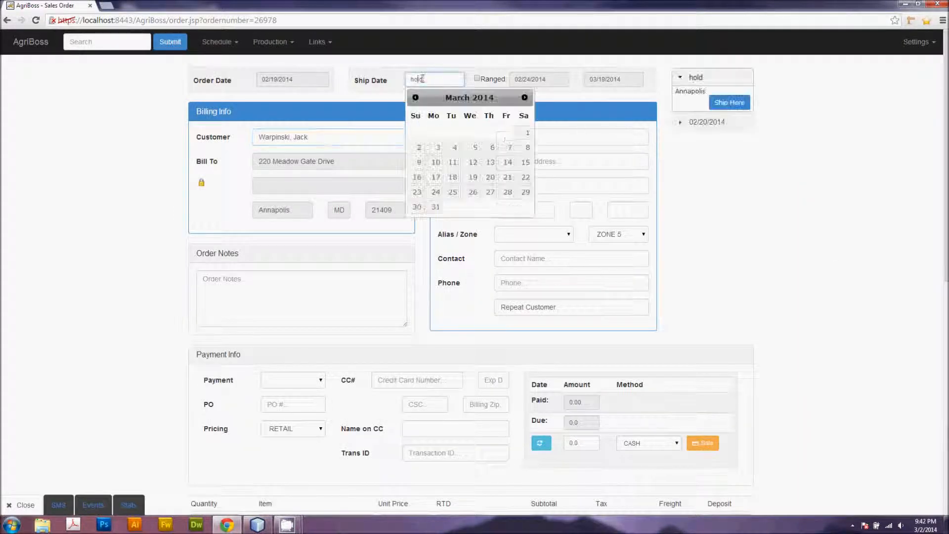
{"action": "left_click", "coordinate": [416, 148]}
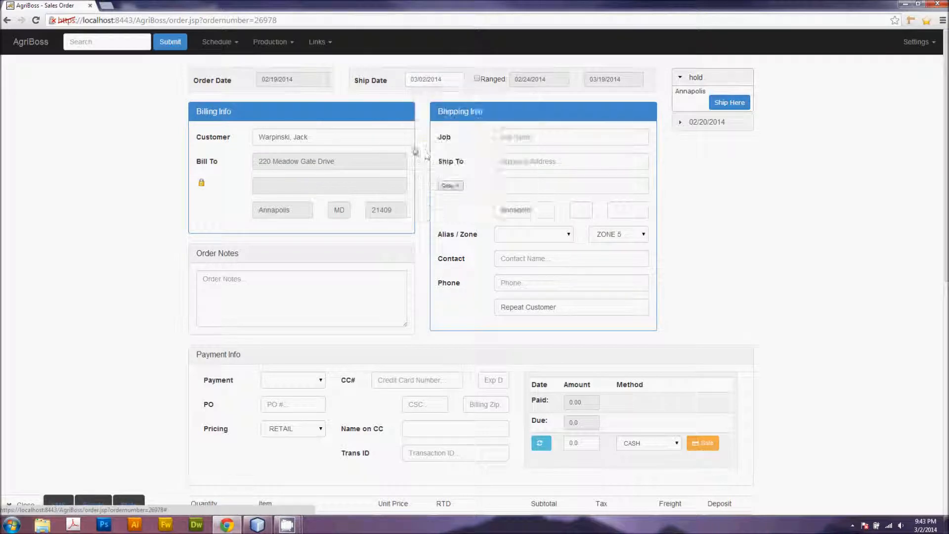
{"action": "scroll", "coordinate": [745, 356], "scroll_direction": "down", "scroll_amount": 9}
{"action": "left_click", "coordinate": [643, 372]}
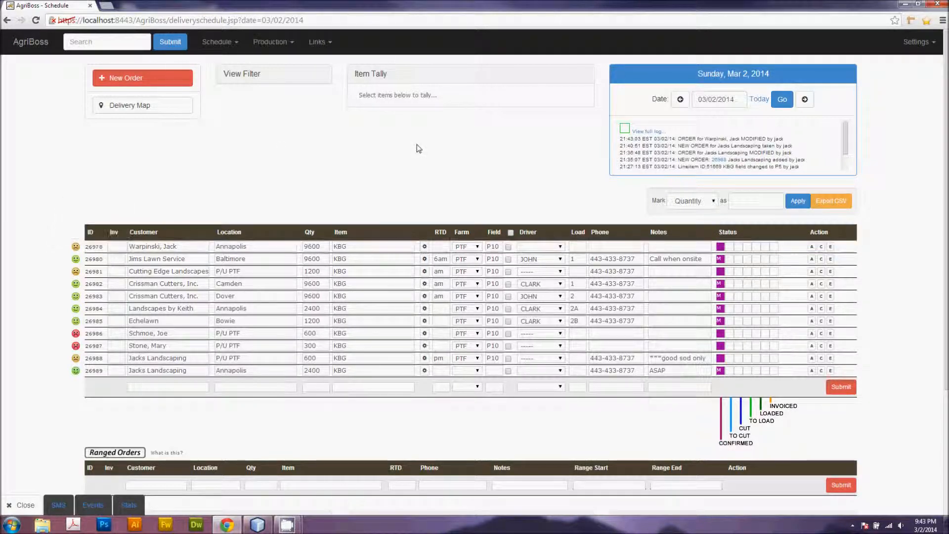
Step: Open the first order's action menu and review the schedule's options
{"action": "left_click", "coordinate": [812, 246]}
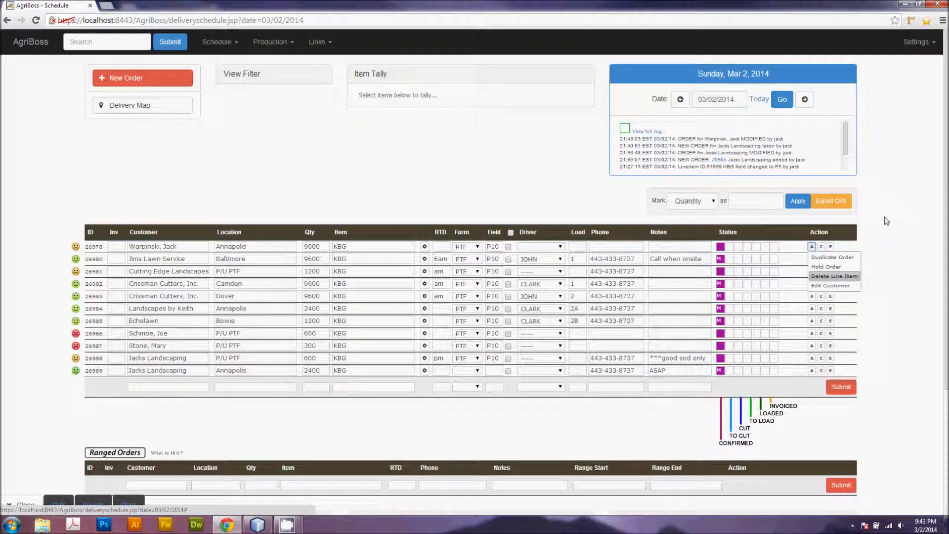
{"action": "scroll", "coordinate": [457, 331], "scroll_direction": "down", "scroll_amount": 3}
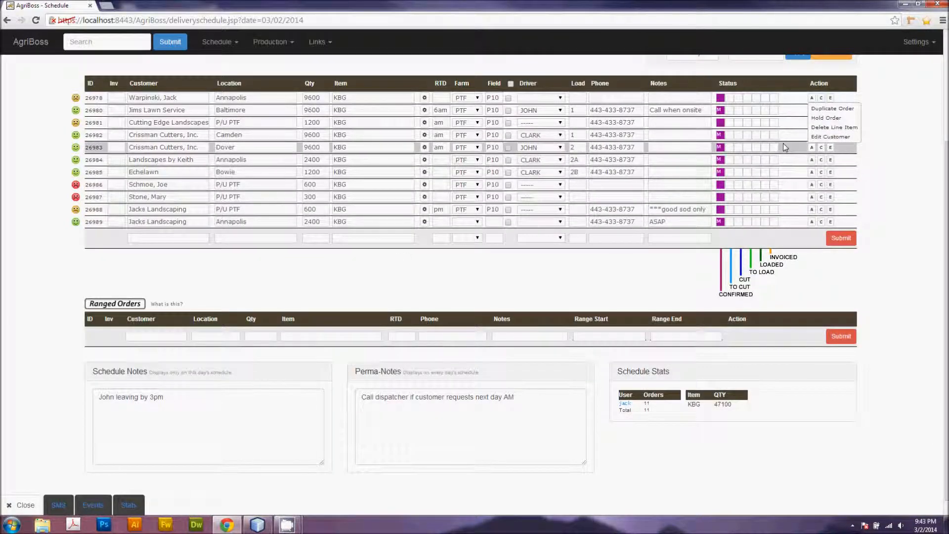
{"action": "scroll", "coordinate": [265, 315], "scroll_direction": "up", "scroll_amount": 2}
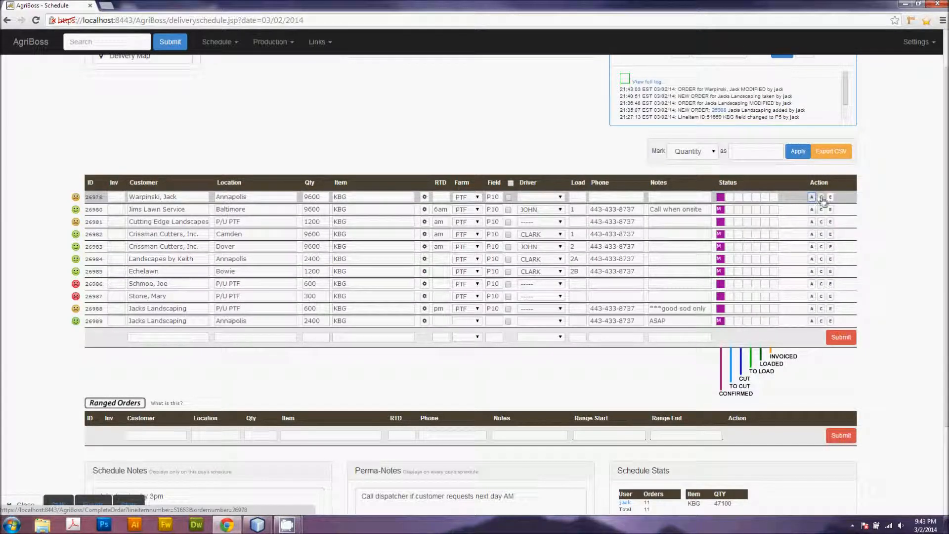
{"action": "scroll", "coordinate": [816, 203], "scroll_direction": "up", "scroll_amount": 1}
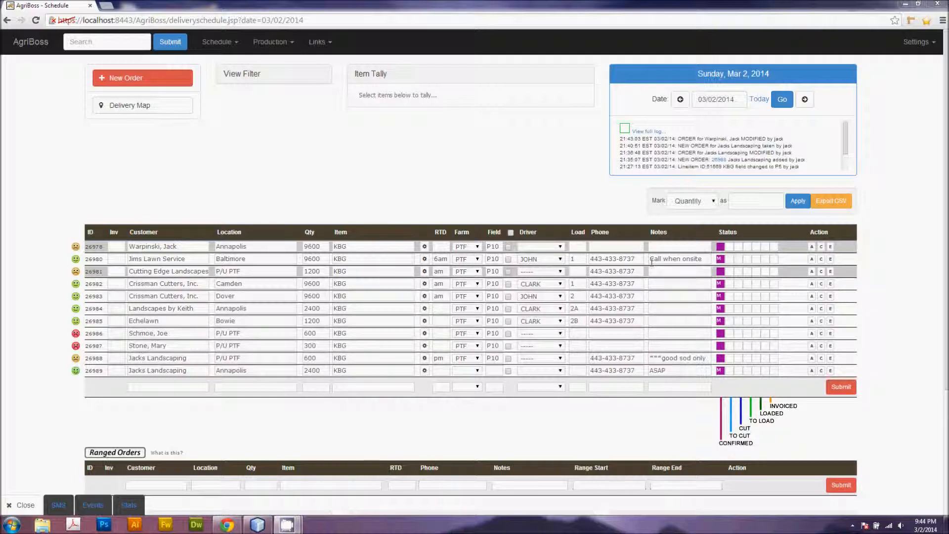
Step: Mark the Jims Lawn Service, Cutting Edge Landscapes and both Crissman Cutters orders as To Cut
{"action": "left_click", "coordinate": [733, 260]}
{"action": "left_click", "coordinate": [731, 271]}
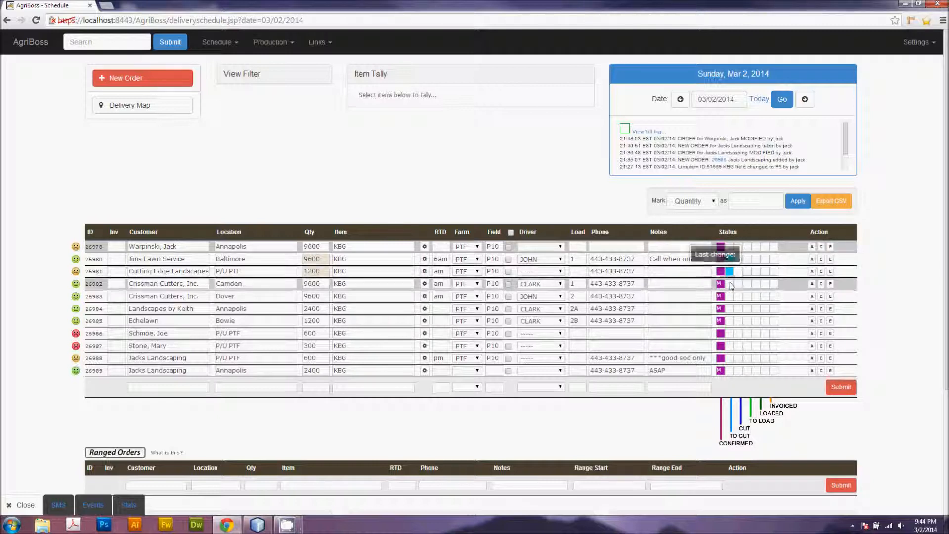
{"action": "left_click", "coordinate": [730, 284]}
{"action": "left_click", "coordinate": [730, 297]}
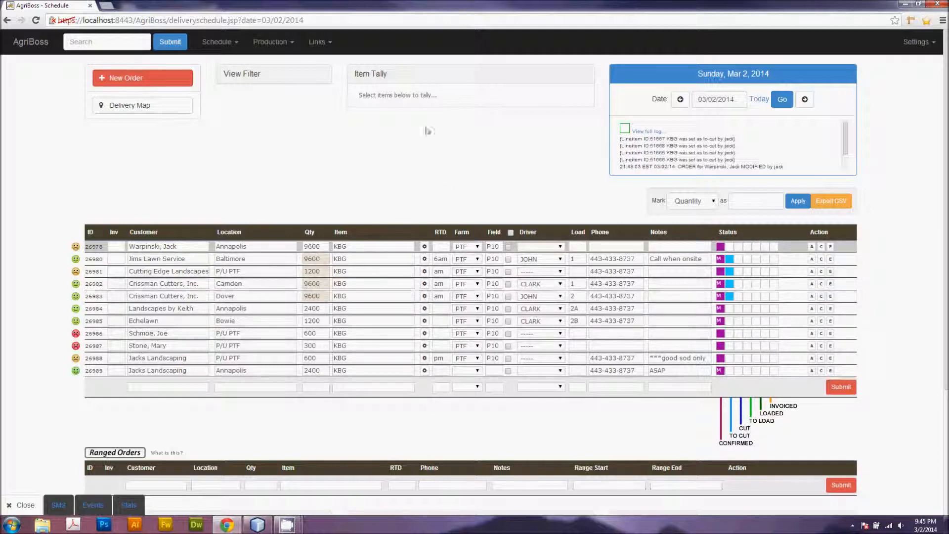
Step: Open the HV - PTF fulfillment view from the links and arrange its narrow window on the desktop
{"action": "left_click", "coordinate": [317, 43]}
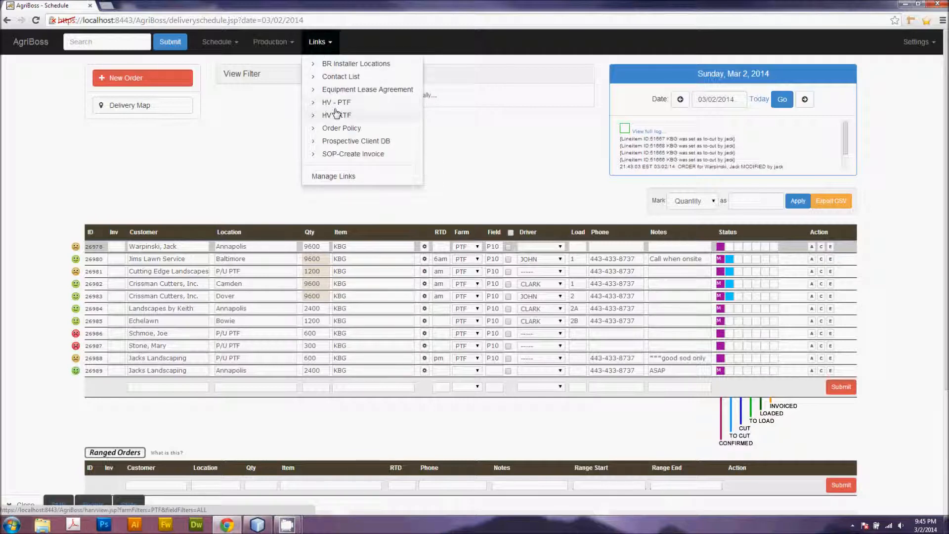
{"action": "left_click", "coordinate": [346, 102]}
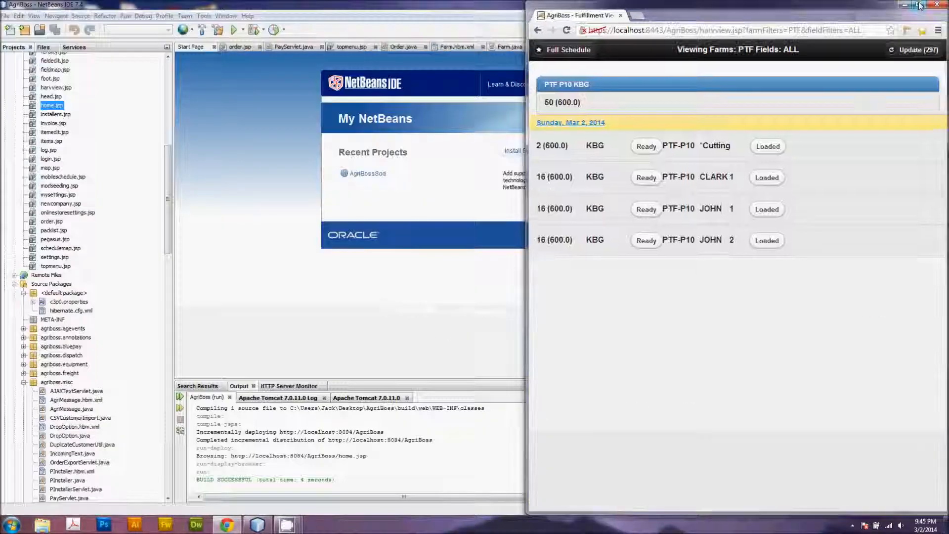
{"action": "double_click", "coordinate": [488, 13]}
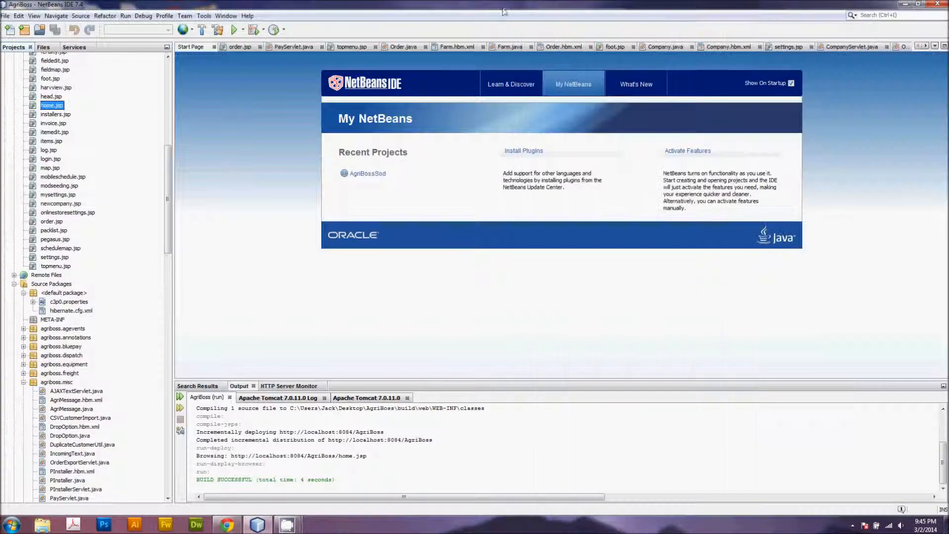
{"action": "left_click", "coordinate": [906, 5]}
{"action": "left_click_drag", "start_coordinate": [845, 9], "coordinate": [376, 32]}
{"action": "left_click_drag", "start_coordinate": [478, 158], "coordinate": [310, 198]}
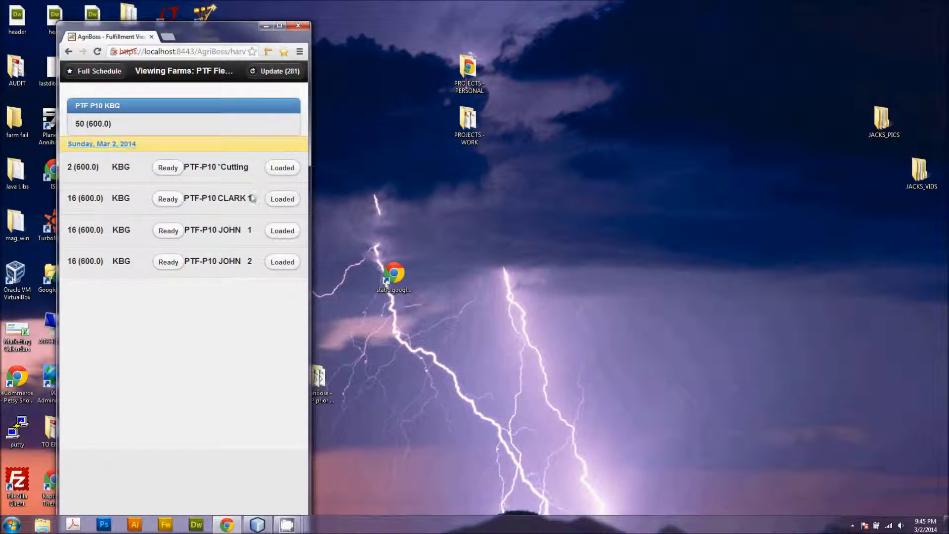
{"action": "left_click_drag", "start_coordinate": [210, 38], "coordinate": [237, 22]}
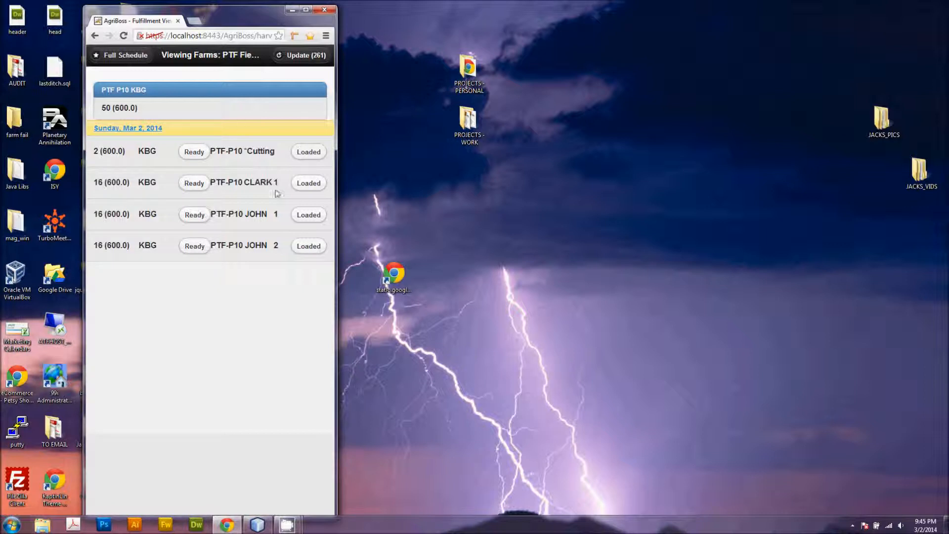
Step: Mark all four PTF-P10 lines as Ready, and the CLARK 1 and JOHN 1 loads as Loaded
{"action": "left_click", "coordinate": [197, 154]}
{"action": "left_click", "coordinate": [197, 183]}
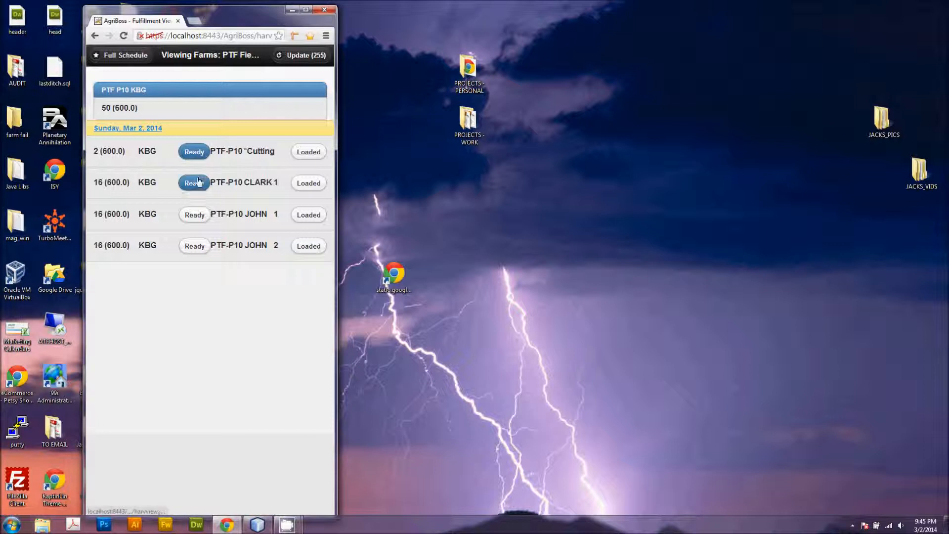
{"action": "left_click", "coordinate": [198, 216]}
{"action": "left_click", "coordinate": [197, 247]}
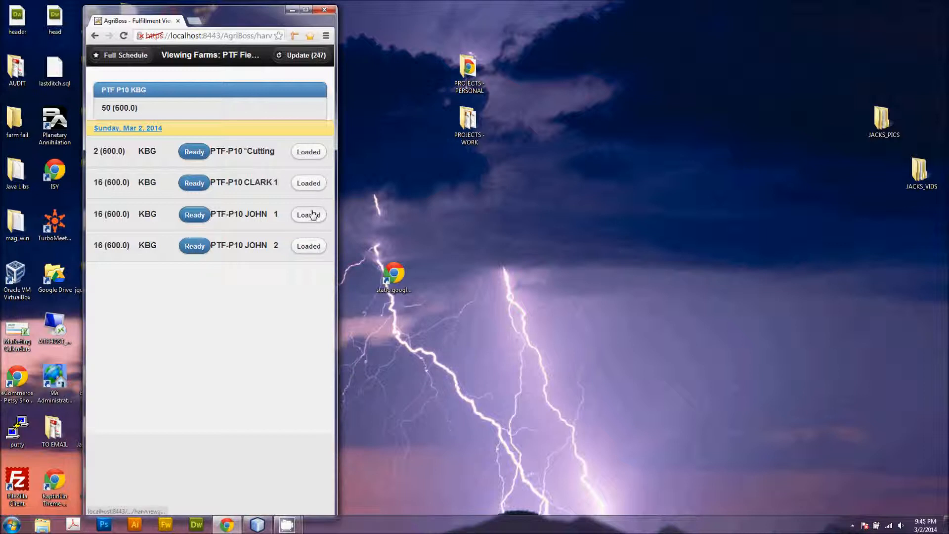
{"action": "left_click", "coordinate": [309, 183]}
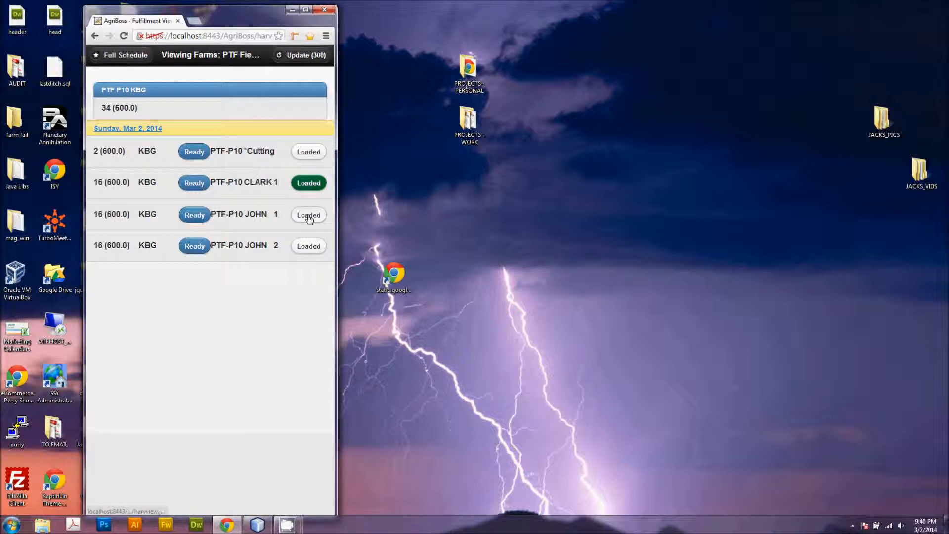
{"action": "left_click", "coordinate": [309, 217]}
Step: Switch to the full schedule and maximize the browser window
{"action": "left_click", "coordinate": [94, 36]}
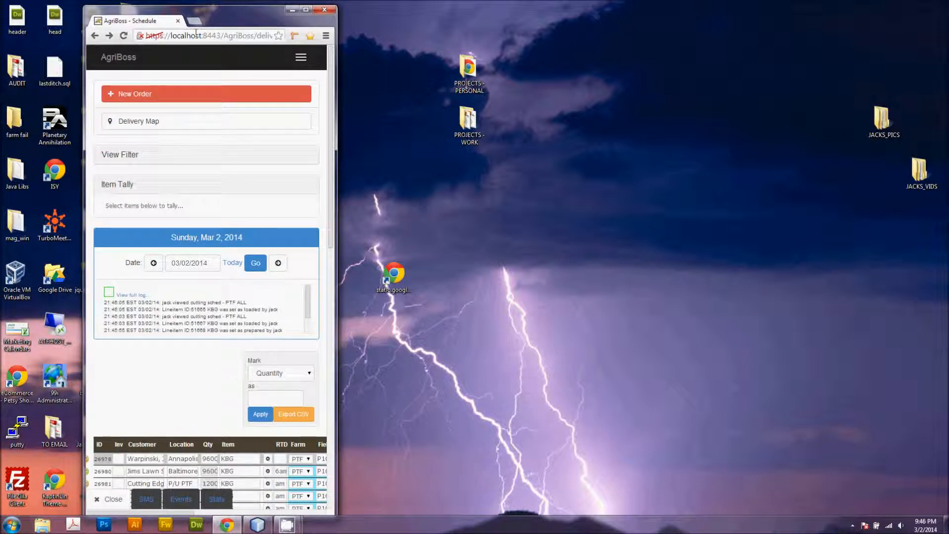
{"action": "left_click", "coordinate": [124, 37]}
{"action": "left_click", "coordinate": [305, 11]}
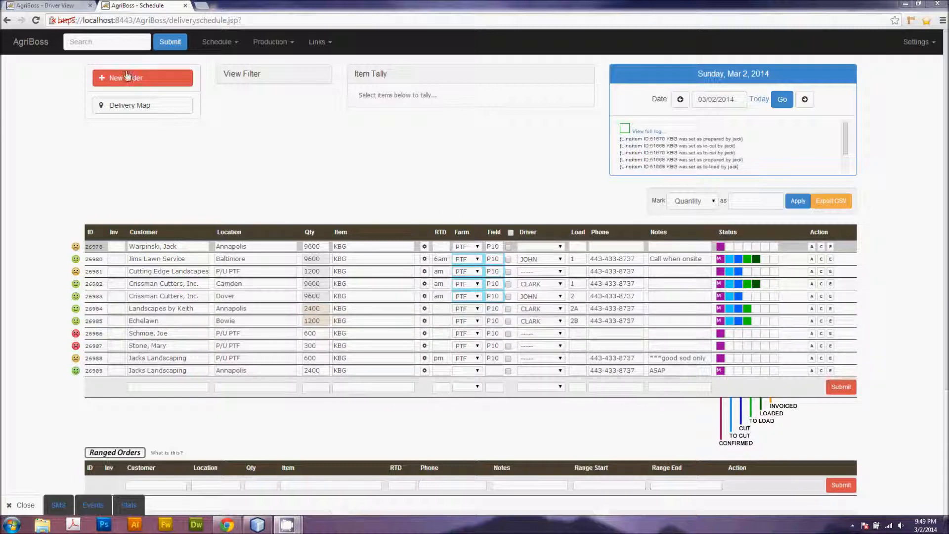
Step: Switch to the CLARK driver view tab in a restored window and update its list
{"action": "left_click", "coordinate": [62, 6]}
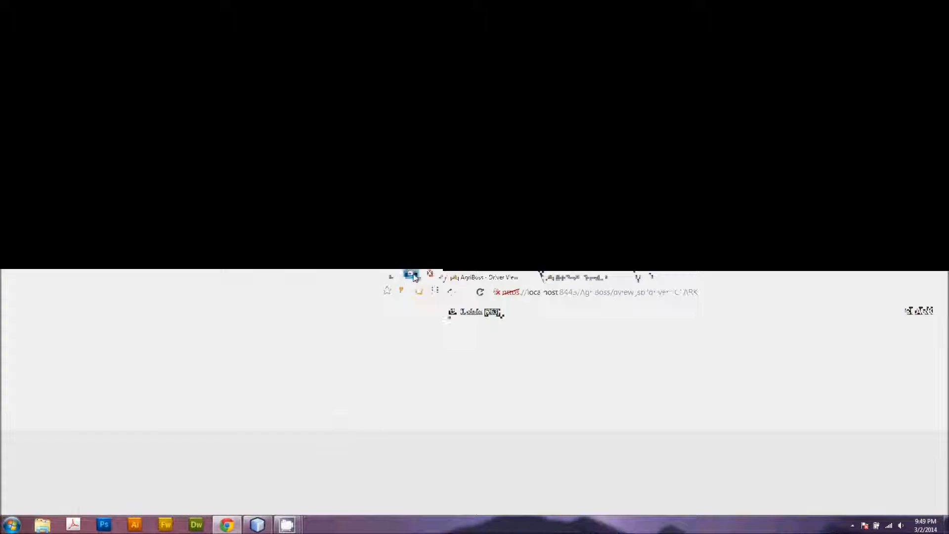
{"action": "left_click", "coordinate": [918, 4]}
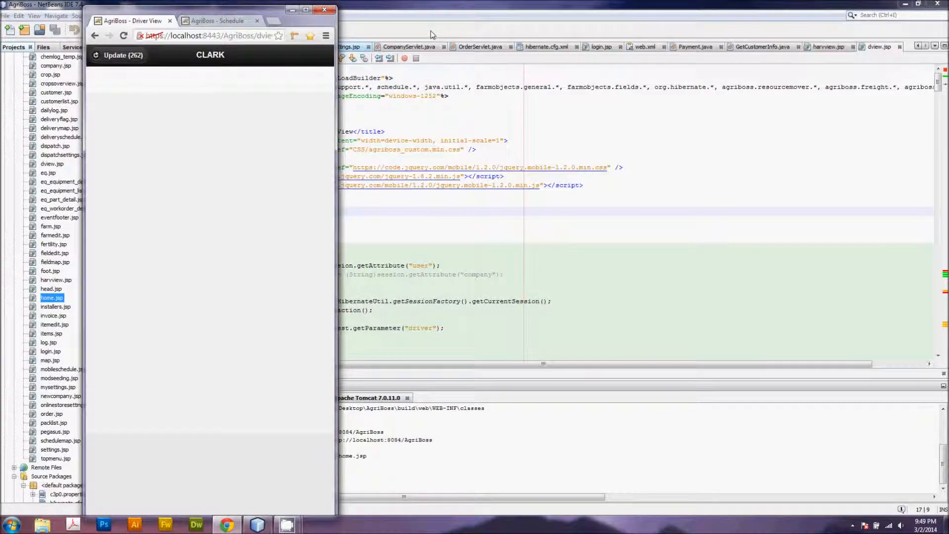
{"action": "left_click", "coordinate": [905, 3]}
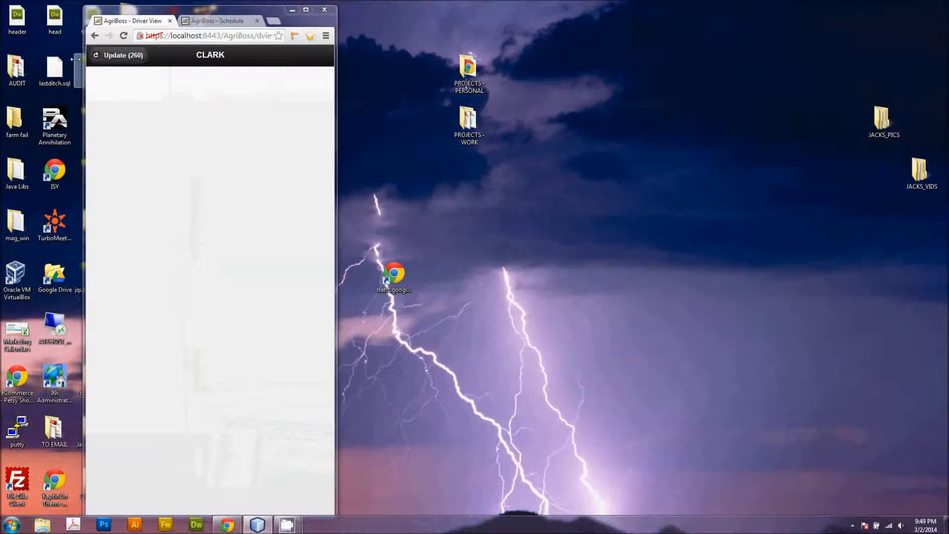
{"action": "left_click", "coordinate": [119, 55]}
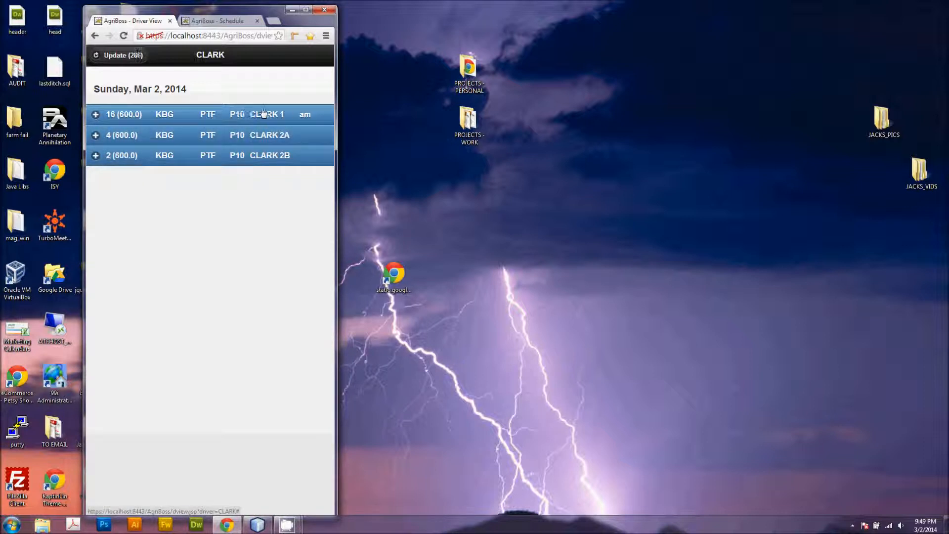
Step: Expand the CLARK 1 load and mark it Loaded and Delivered
{"action": "left_click", "coordinate": [173, 117]}
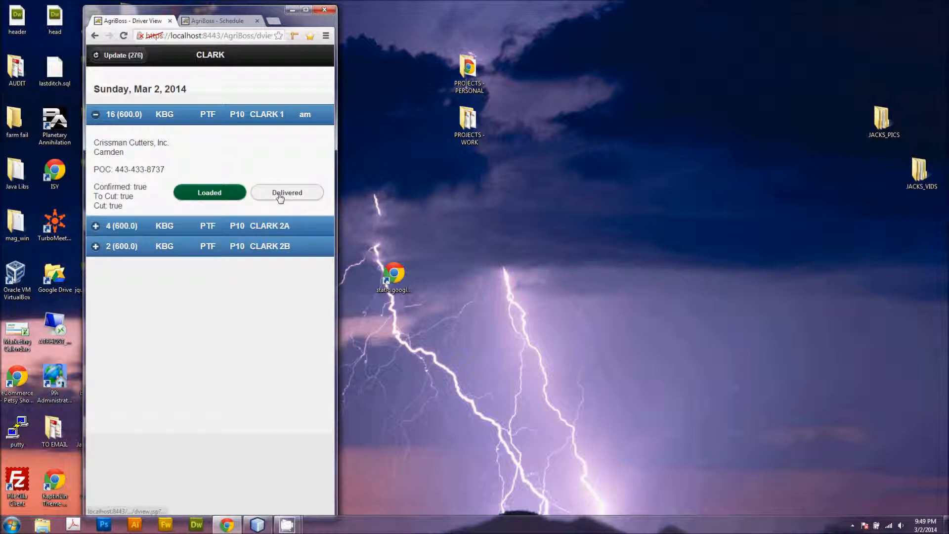
{"action": "left_click", "coordinate": [212, 191]}
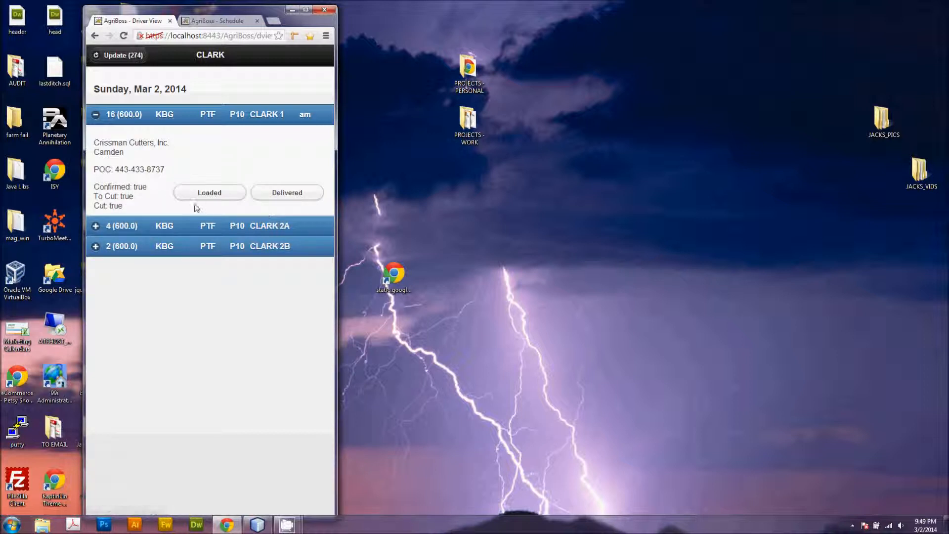
{"action": "left_click", "coordinate": [235, 196]}
{"action": "left_click", "coordinate": [283, 193]}
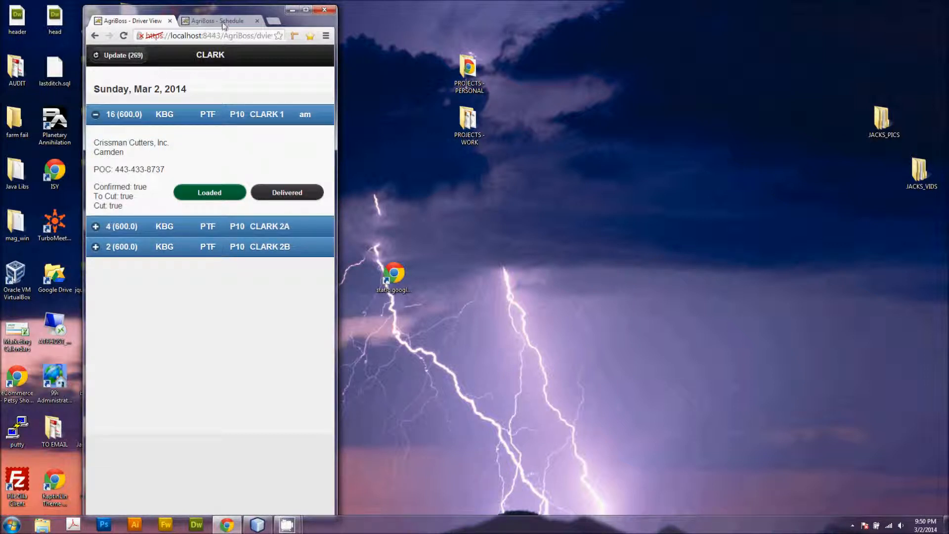
Step: Return to the maximized schedule, mark the Crissman Cutters Camden order as Invoiced, and complete it
{"action": "left_click", "coordinate": [243, 20]}
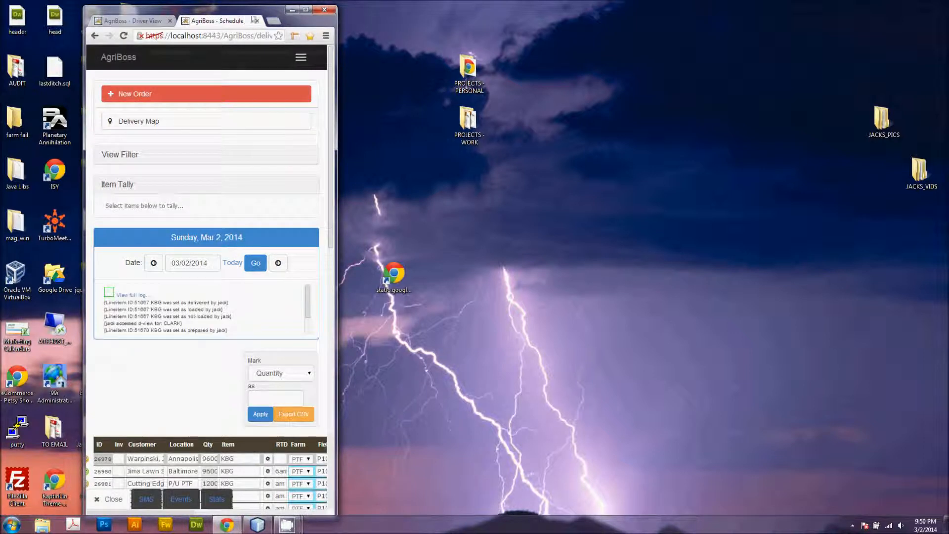
{"action": "left_click", "coordinate": [306, 10]}
{"action": "left_click", "coordinate": [36, 20]}
{"action": "mouse_move", "coordinate": [771, 287]}
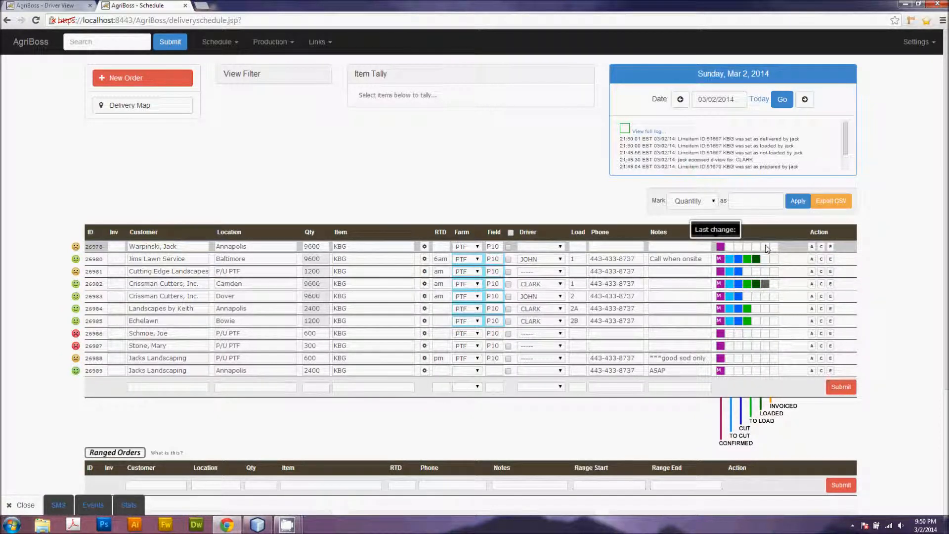
{"action": "left_click", "coordinate": [774, 285]}
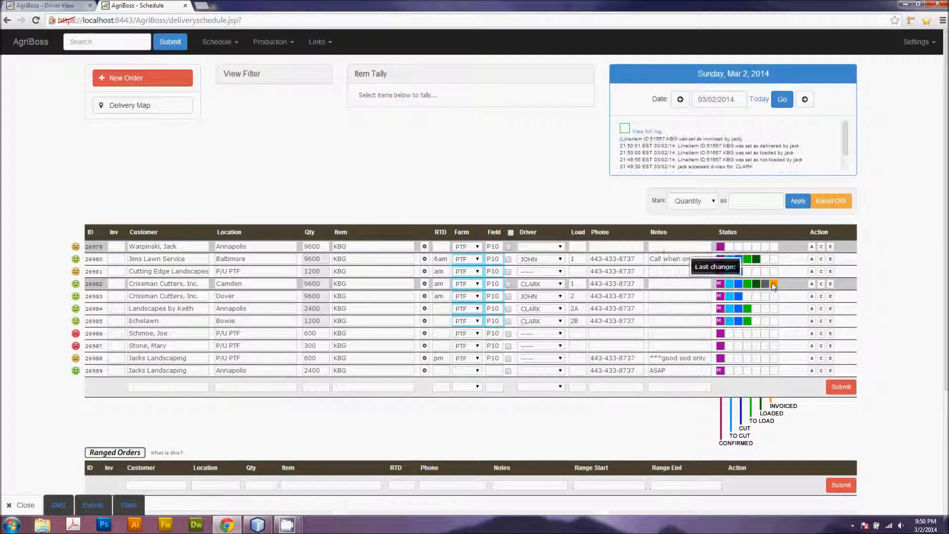
{"action": "left_click", "coordinate": [823, 283]}
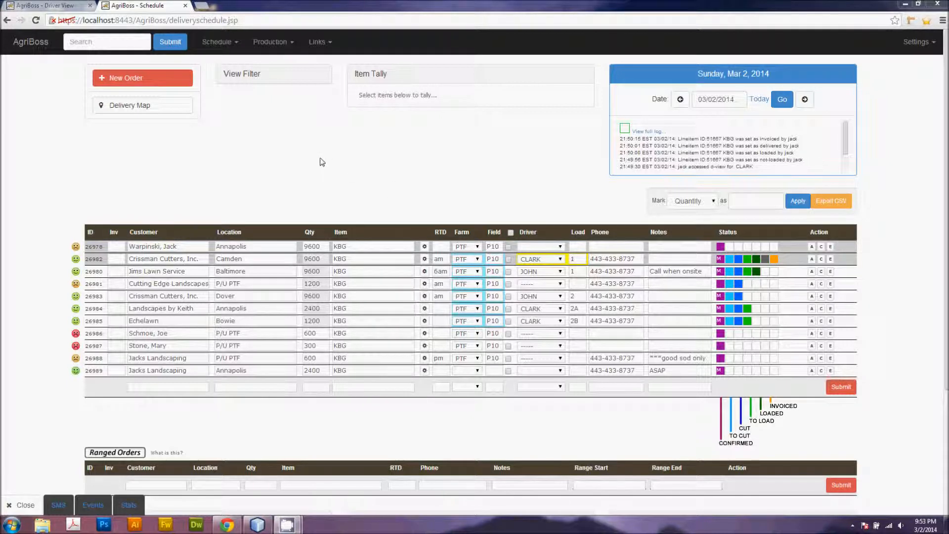
Step: Open the Company View from the home page, browse the farm summaries, and show the entire-company crop totals
{"action": "left_click", "coordinate": [31, 43]}
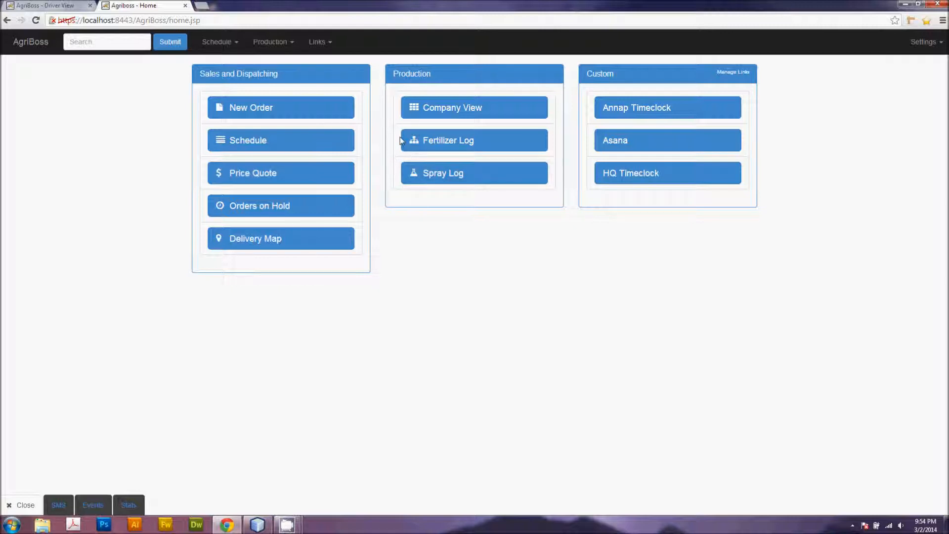
{"action": "left_click", "coordinate": [439, 108]}
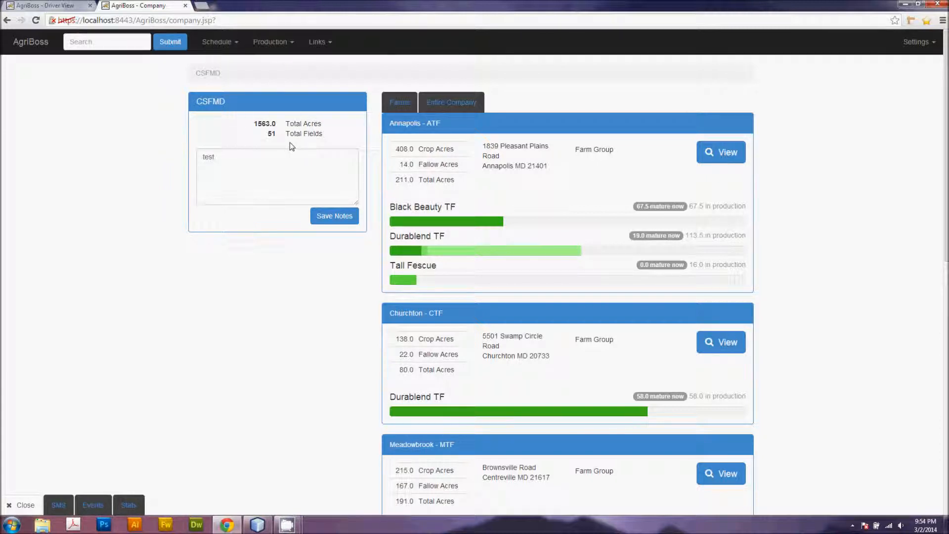
{"action": "scroll", "coordinate": [430, 217], "scroll_direction": "down", "scroll_amount": 1}
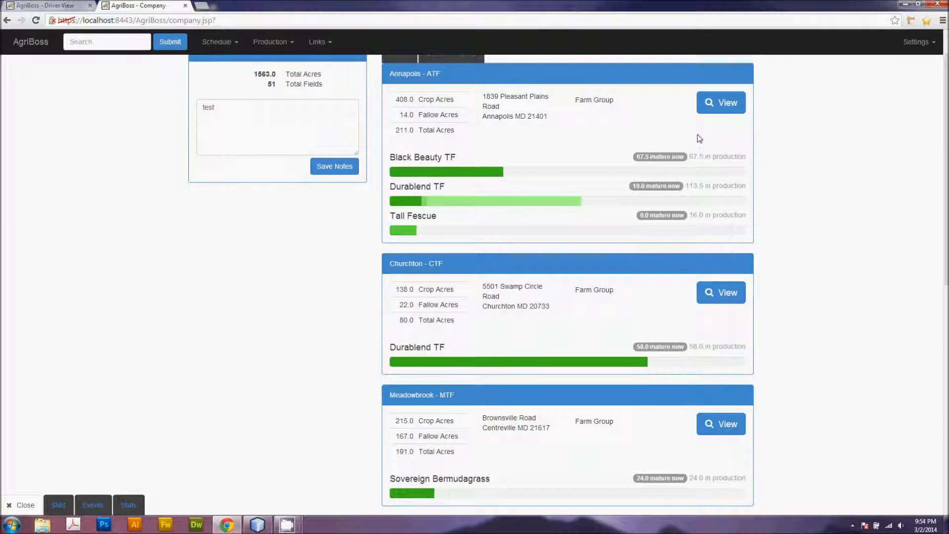
{"action": "scroll", "coordinate": [668, 240], "scroll_direction": "down", "scroll_amount": 3}
{"action": "scroll", "coordinate": [607, 326], "scroll_direction": "down", "scroll_amount": 2}
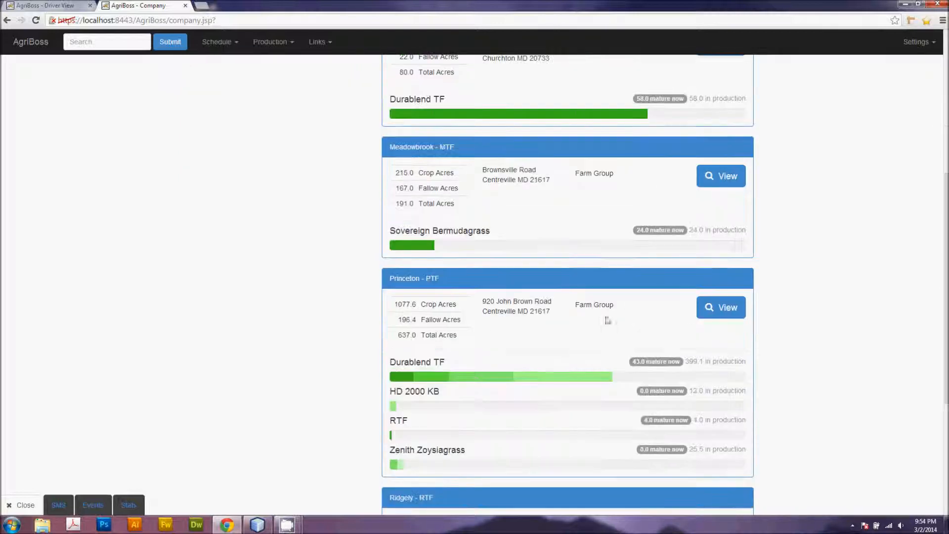
{"action": "scroll", "coordinate": [426, 341], "scroll_direction": "down", "scroll_amount": 5}
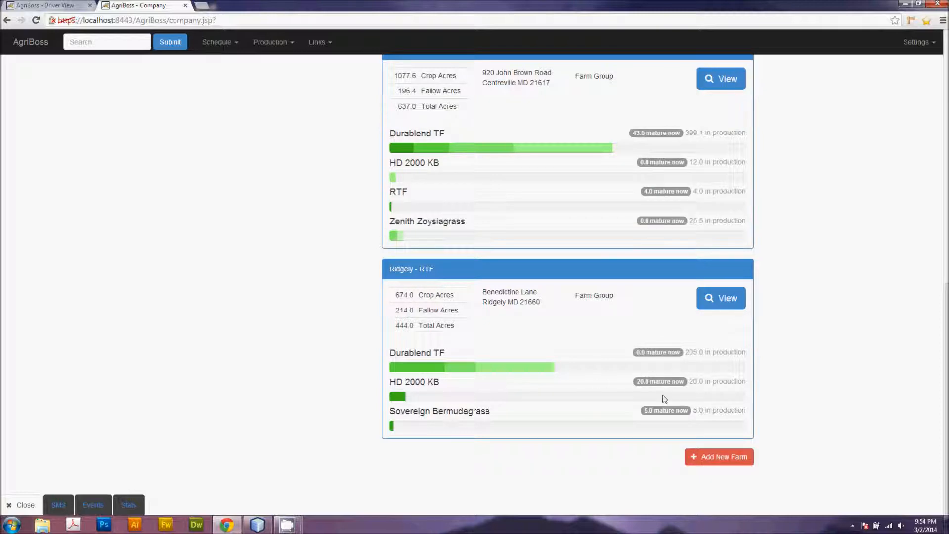
{"action": "scroll", "coordinate": [664, 399], "scroll_direction": "up", "scroll_amount": 9}
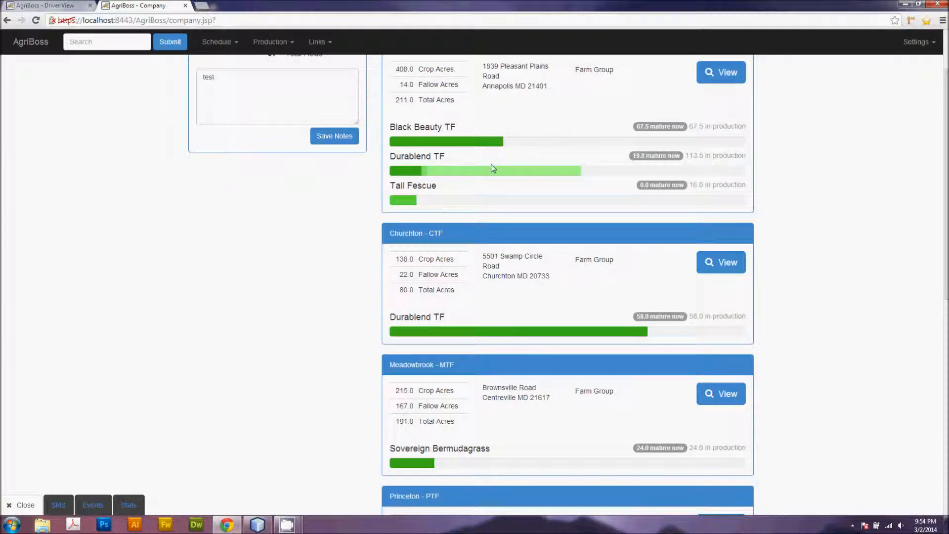
{"action": "scroll", "coordinate": [576, 163], "scroll_direction": "up", "scroll_amount": 2}
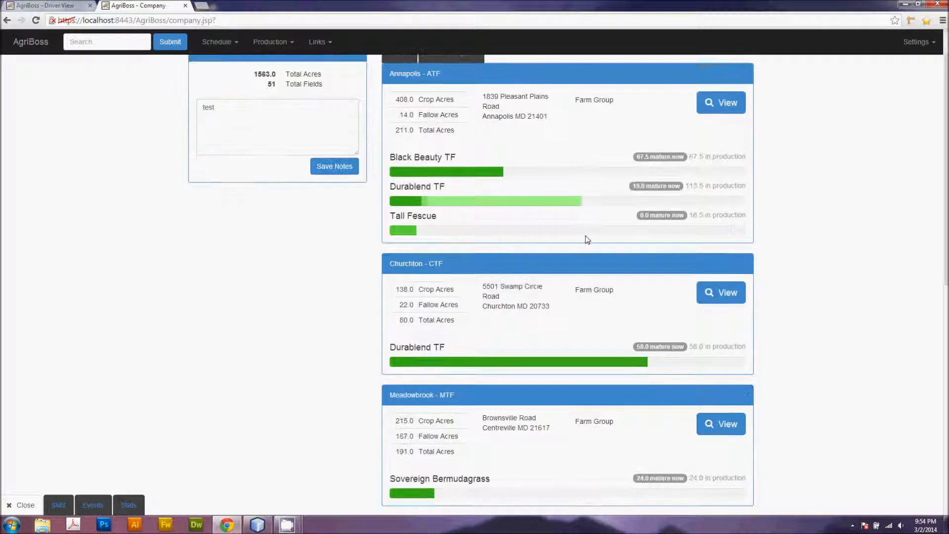
{"action": "left_click", "coordinate": [446, 107]}
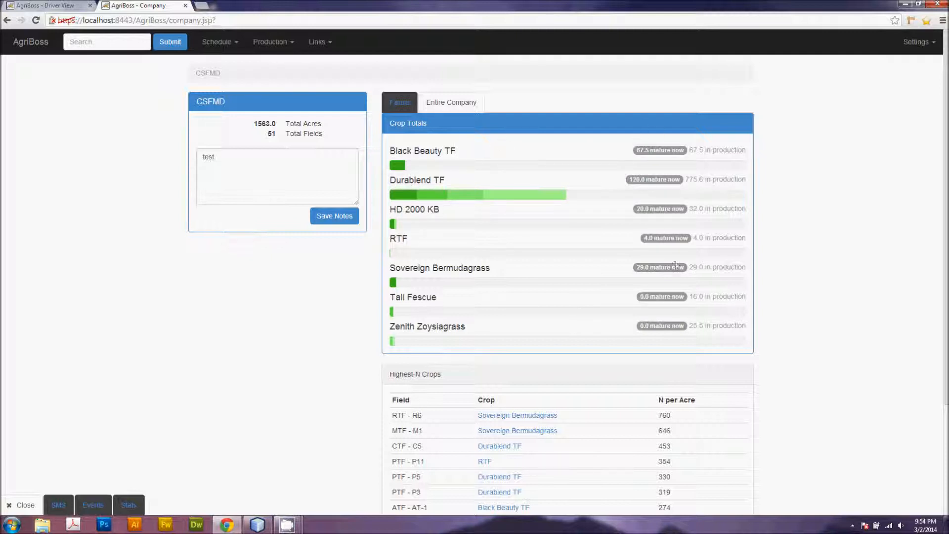
Step: Switch from the entire-company crop totals back to the farm list and open the Annapolis farm's details
{"action": "scroll", "coordinate": [821, 215], "scroll_direction": "down", "scroll_amount": 1}
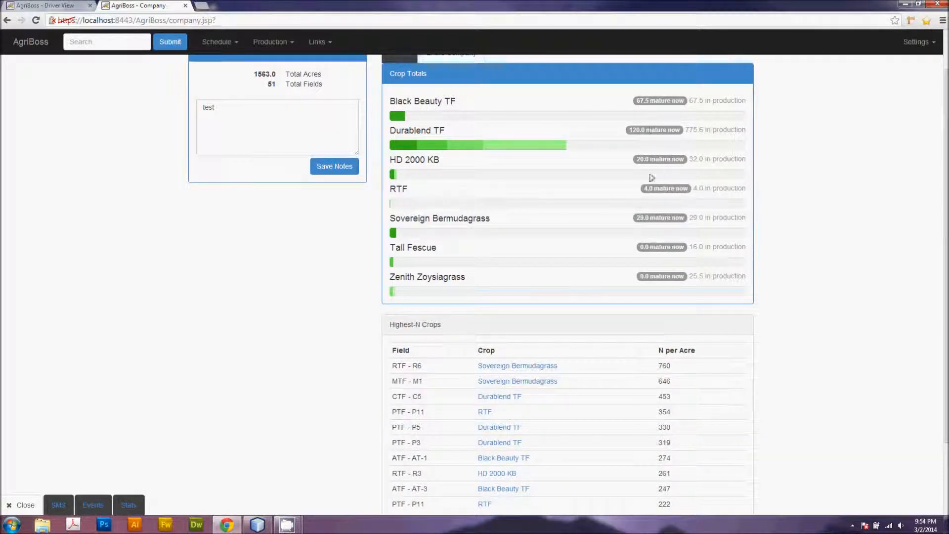
{"action": "scroll", "coordinate": [756, 252], "scroll_direction": "down", "scroll_amount": 2}
{"action": "scroll", "coordinate": [774, 245], "scroll_direction": "up", "scroll_amount": 3}
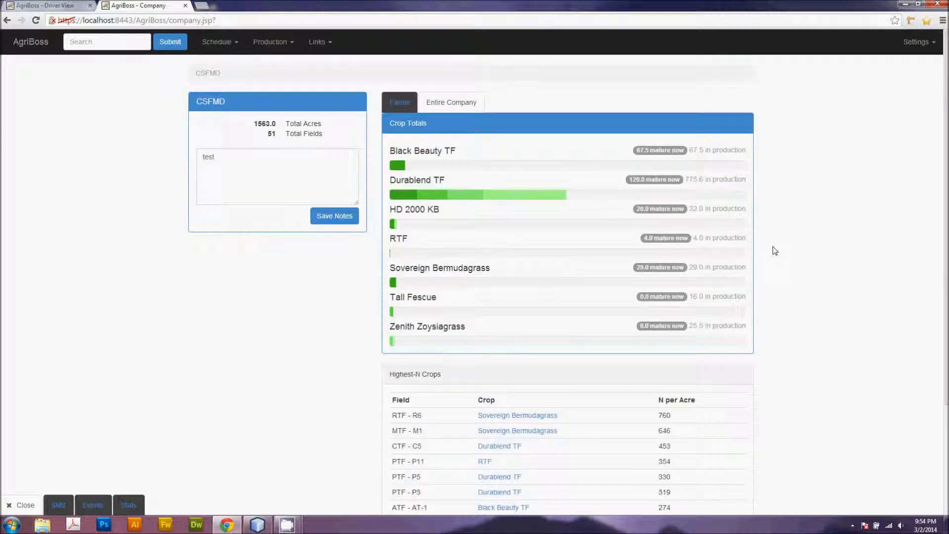
{"action": "left_click", "coordinate": [443, 105]}
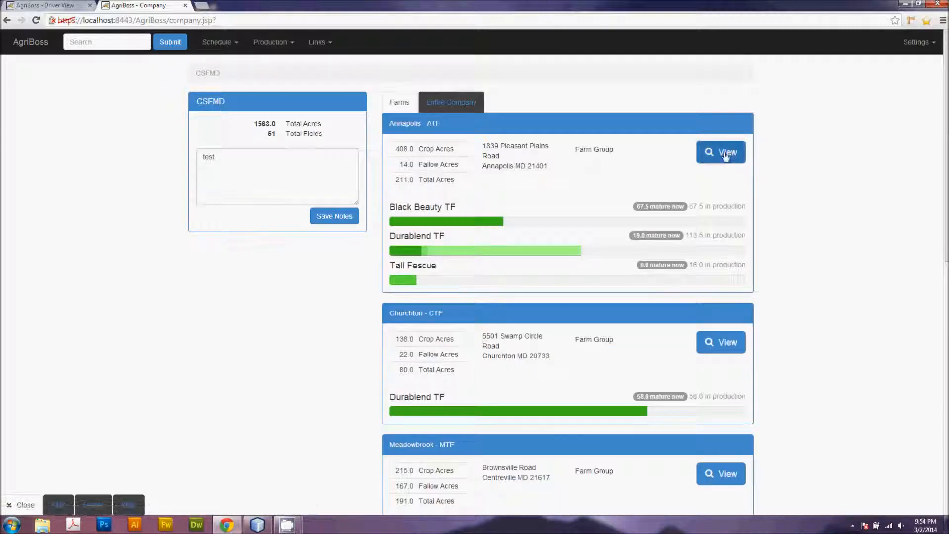
{"action": "left_click", "coordinate": [717, 155]}
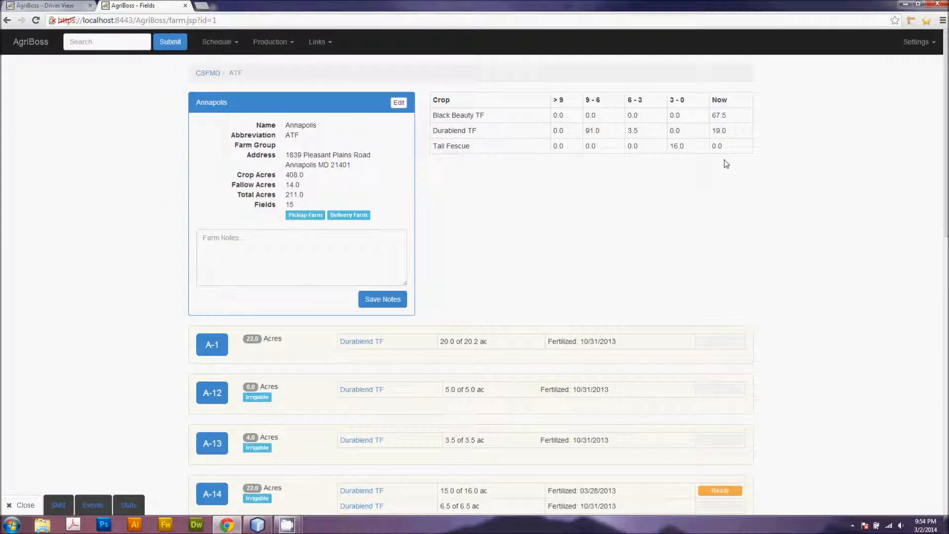
Step: Open field A-14 from the Annapolis farm's list of fields
{"action": "scroll", "coordinate": [595, 201], "scroll_direction": "down", "scroll_amount": 3}
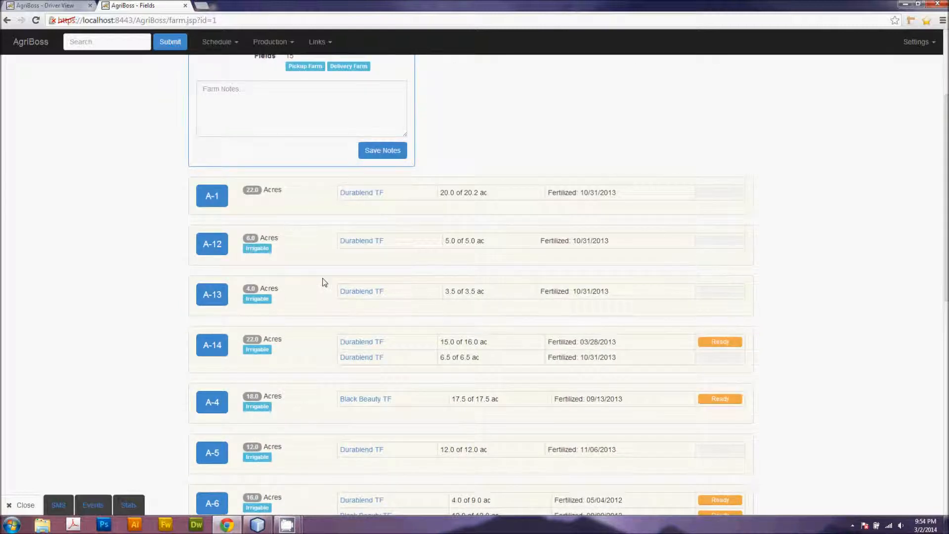
{"action": "scroll", "coordinate": [390, 267], "scroll_direction": "down", "scroll_amount": 2}
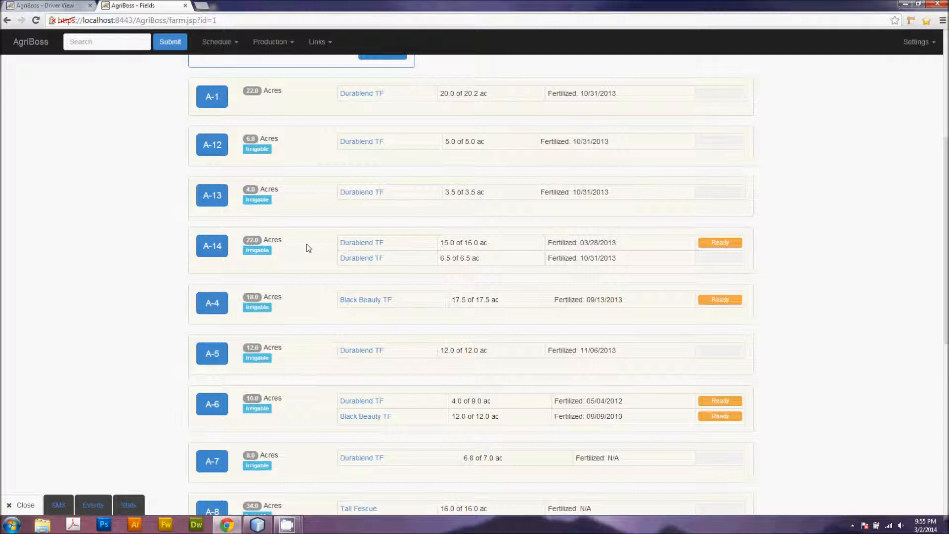
{"action": "left_click", "coordinate": [209, 246]}
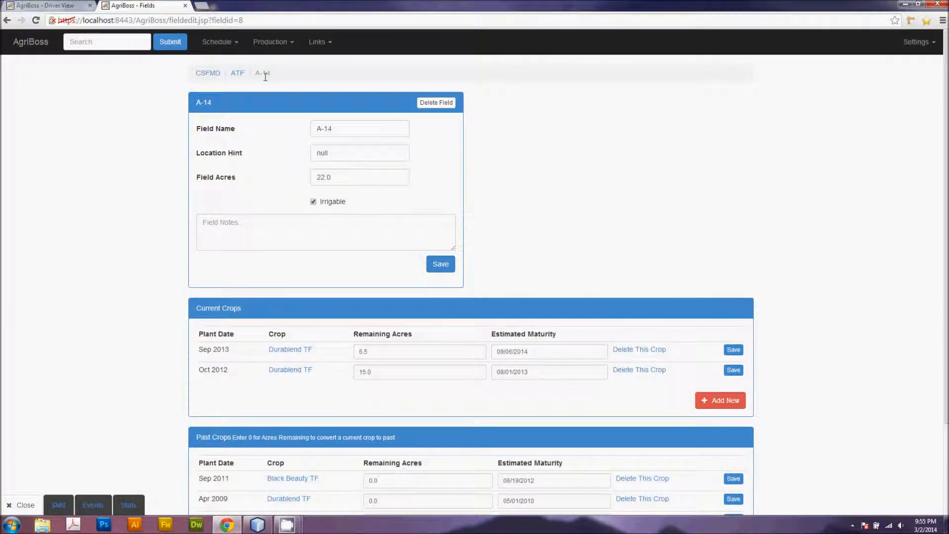
Step: Open field A-14's Sep 2013 Durablend TF crop and review its planting info and fertilizer records
{"action": "scroll", "coordinate": [438, 130], "scroll_direction": "down", "scroll_amount": 2}
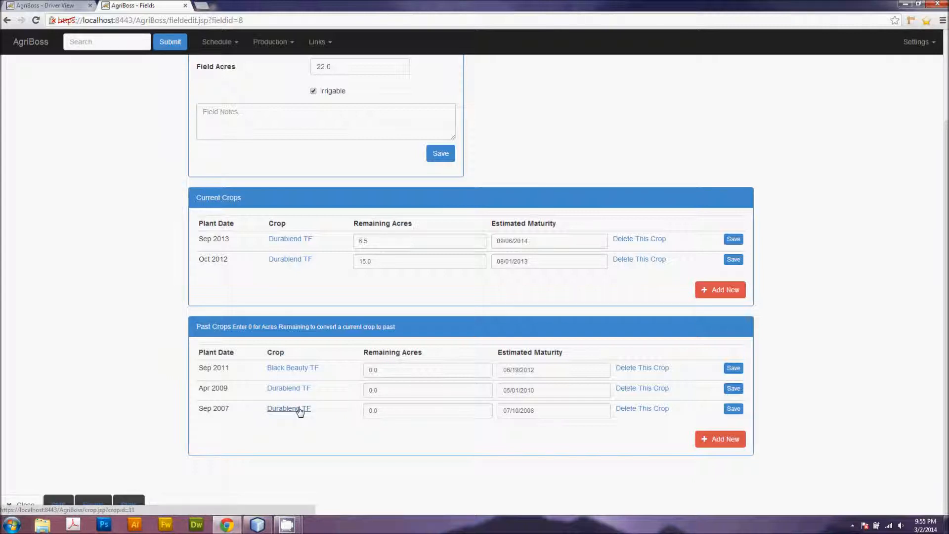
{"action": "left_click", "coordinate": [289, 241]}
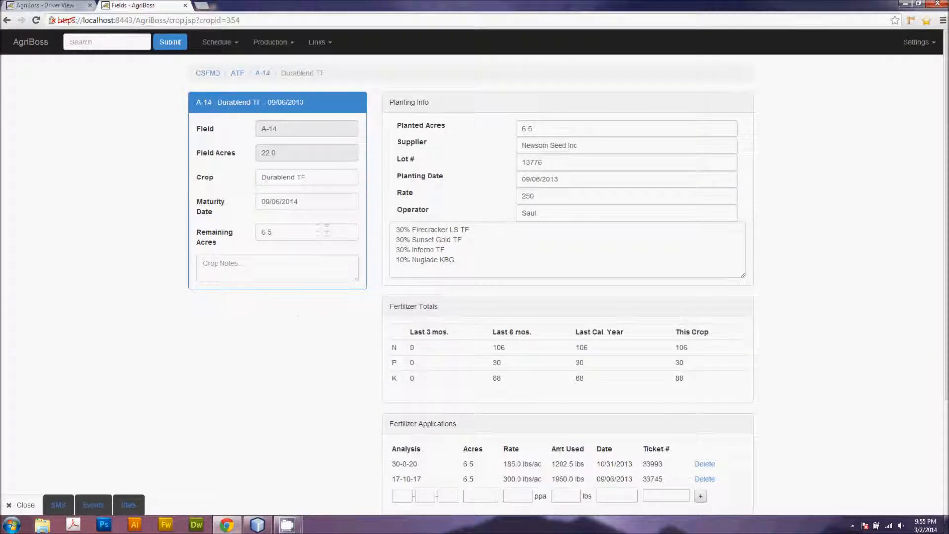
{"action": "scroll", "coordinate": [508, 161], "scroll_direction": "down", "scroll_amount": 1}
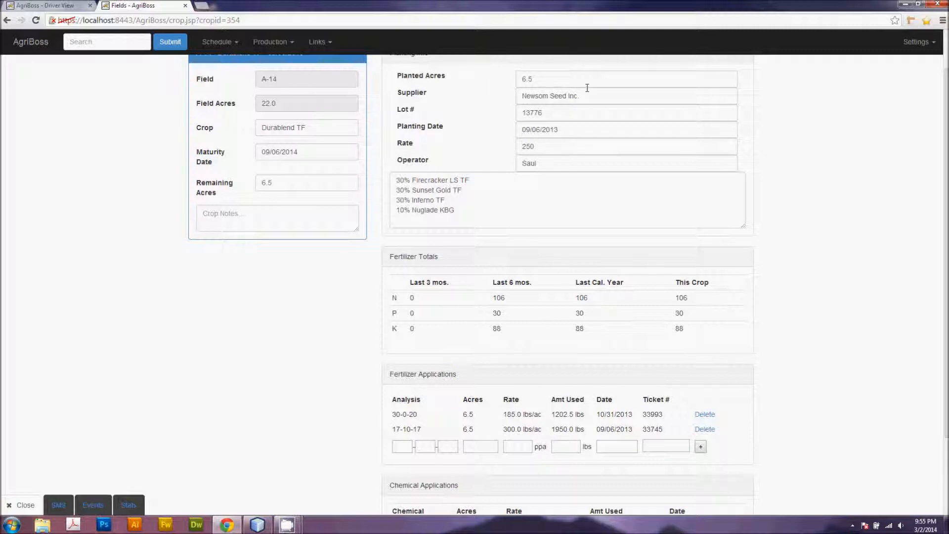
{"action": "type", "text": "."}
{"action": "scroll", "coordinate": [796, 322], "scroll_direction": "down", "scroll_amount": 2}
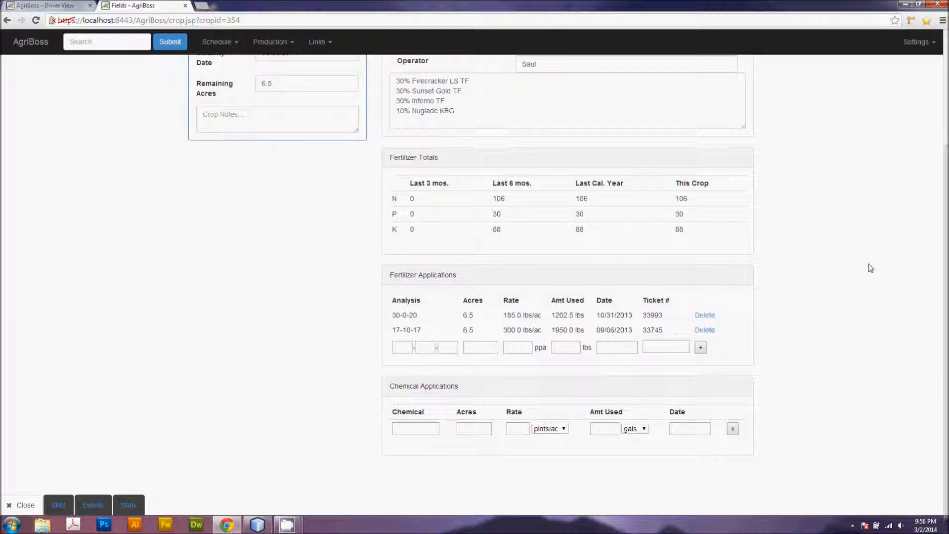
{"action": "scroll", "coordinate": [809, 299], "scroll_direction": "up", "scroll_amount": 3}
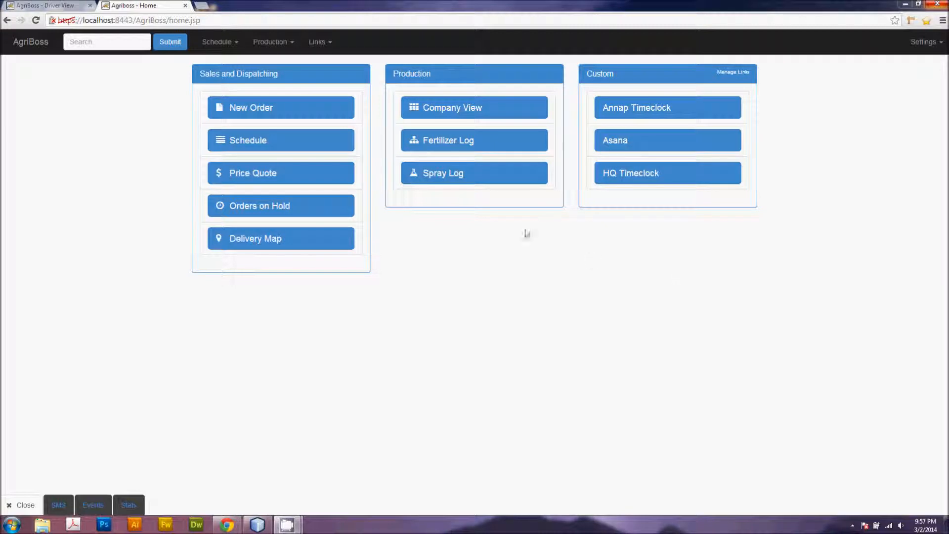
Step: Open the Fertilizer Log from the home page and scroll through its entries
{"action": "left_click", "coordinate": [445, 144]}
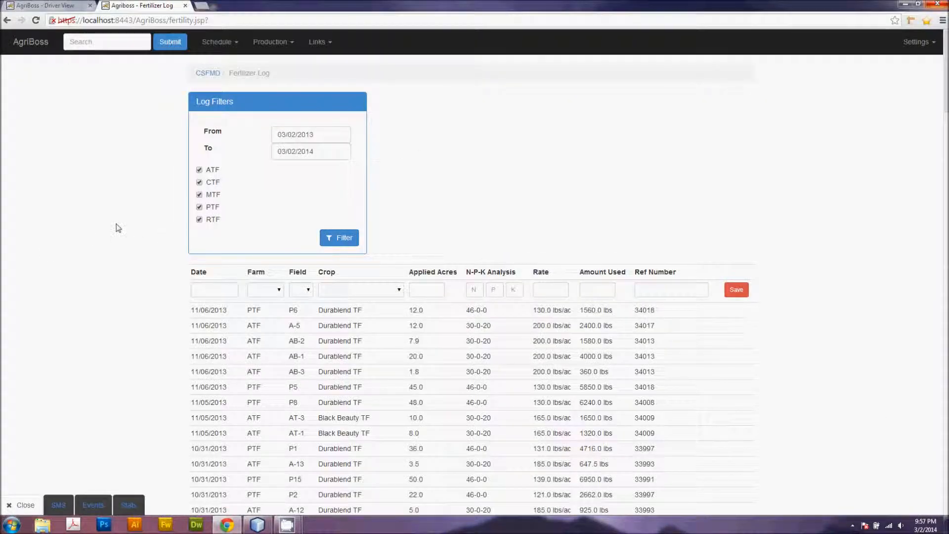
{"action": "scroll", "coordinate": [313, 241], "scroll_direction": "down", "scroll_amount": 2}
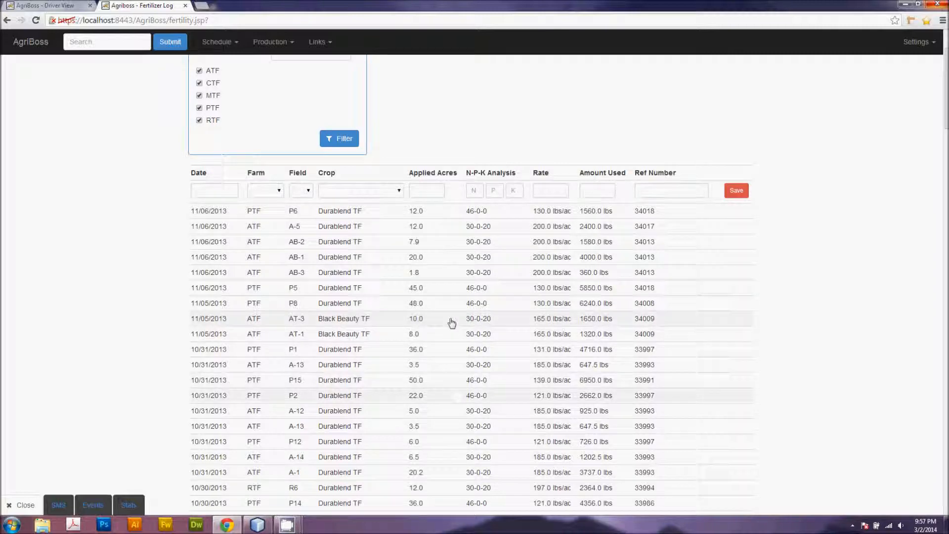
{"action": "scroll", "coordinate": [420, 372], "scroll_direction": "down", "scroll_amount": 1}
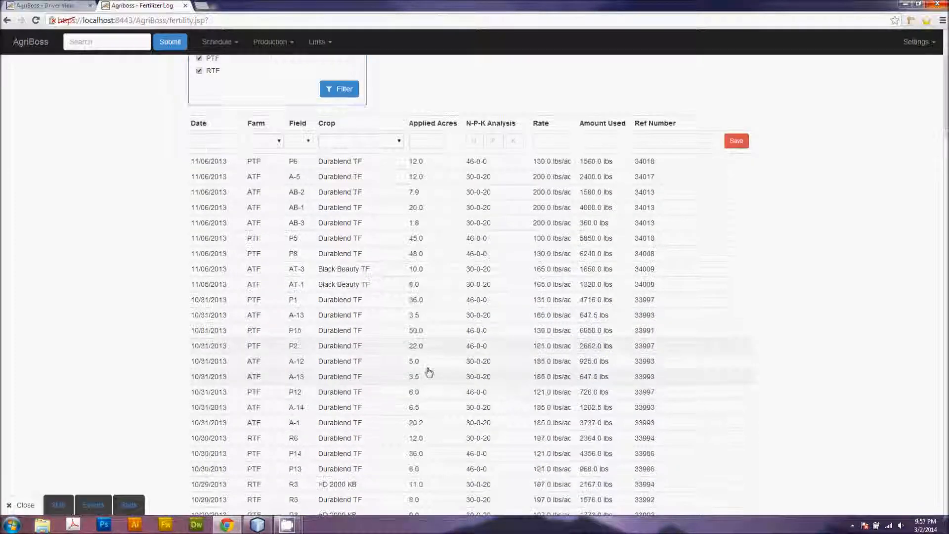
{"action": "scroll", "coordinate": [430, 322], "scroll_direction": "up", "scroll_amount": 3}
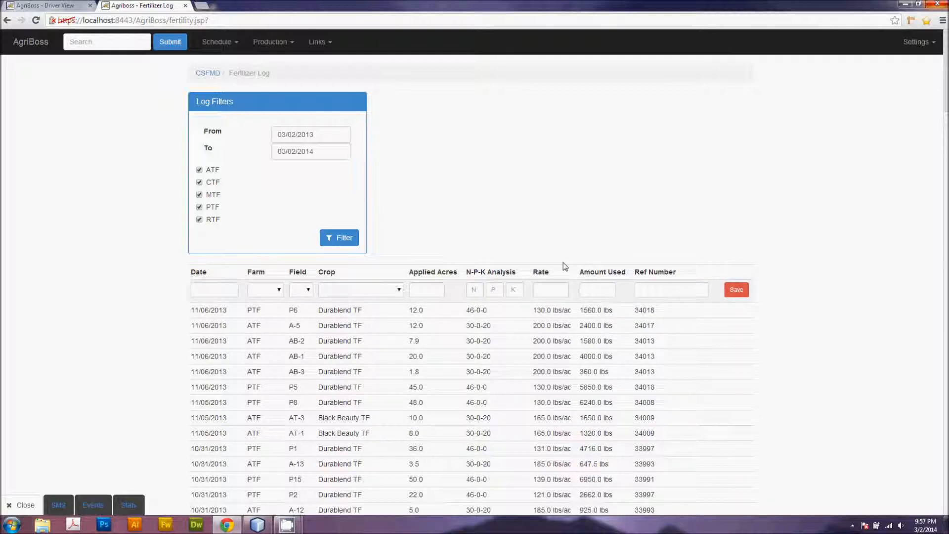
Step: Start a new fertilizer log entry dated 03/03/2014 for farm PTF
{"action": "left_click", "coordinate": [219, 289]}
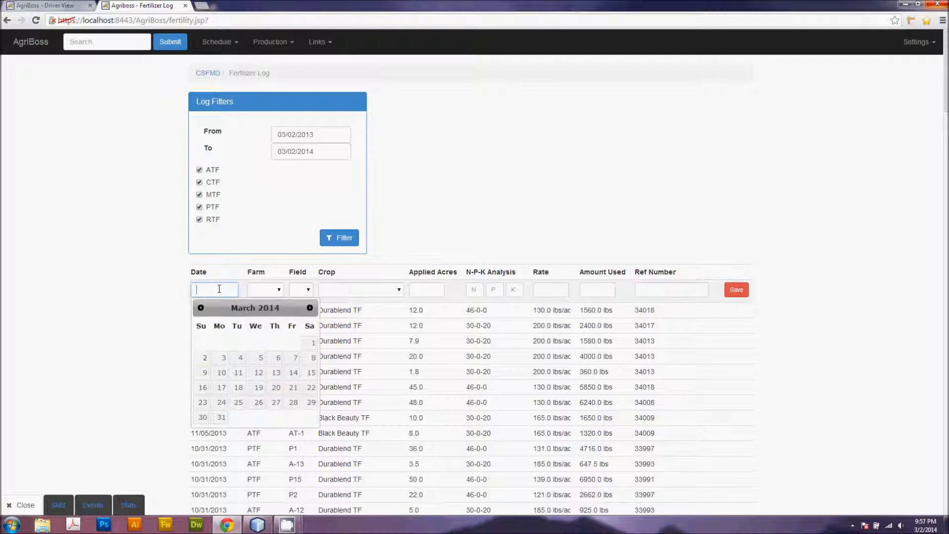
{"action": "left_click", "coordinate": [221, 359]}
{"action": "left_click", "coordinate": [260, 290]}
{"action": "left_click", "coordinate": [271, 331]}
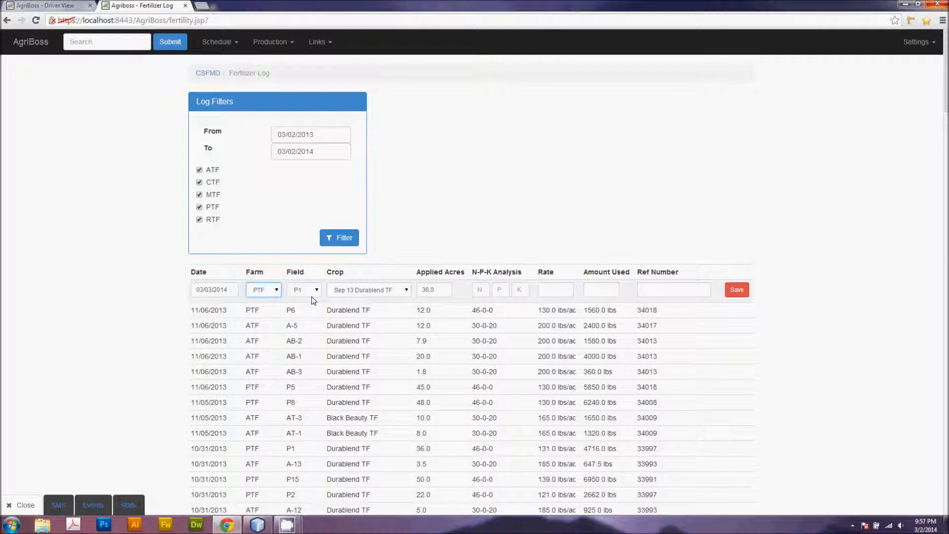
Step: Set the entry's field to P10 and crop to Apr 13 Durablend TF, then select the acres and N fields
{"action": "left_click", "coordinate": [303, 291]}
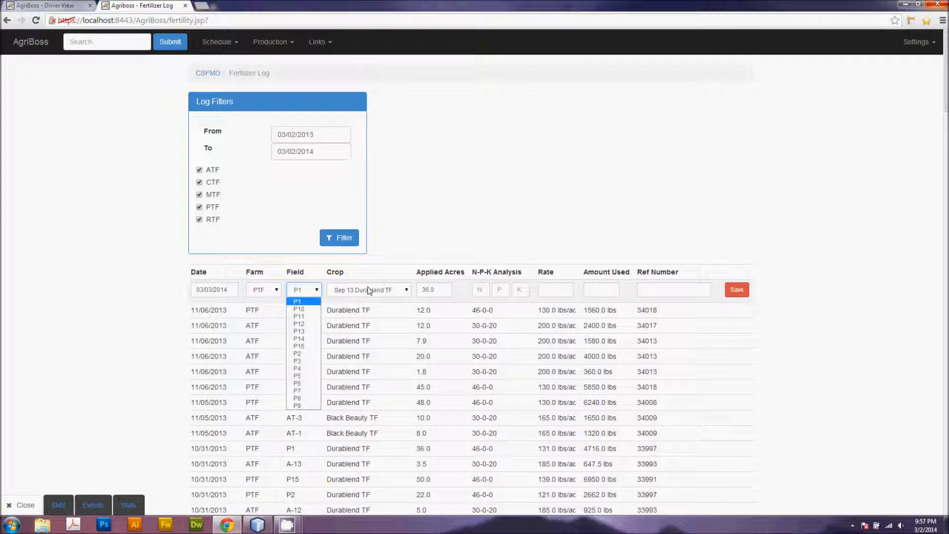
{"action": "left_click", "coordinate": [301, 309]}
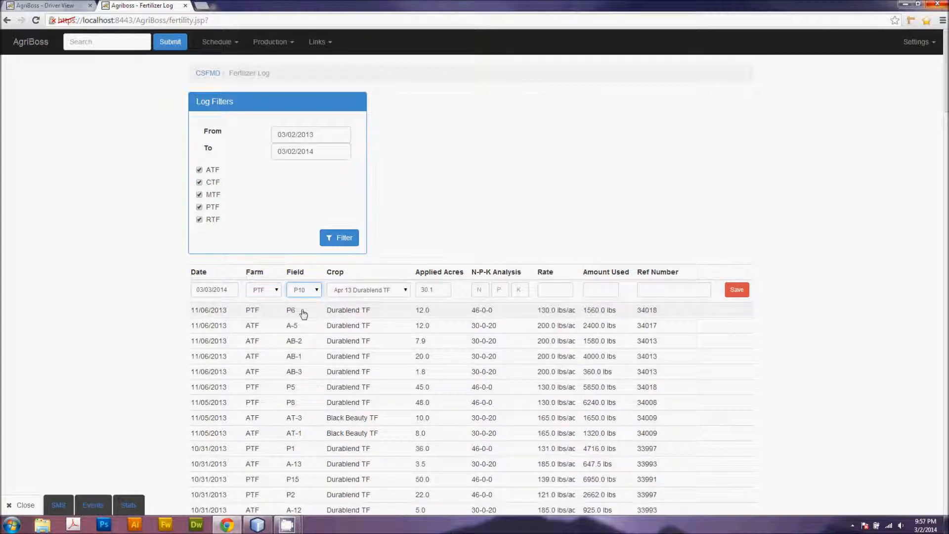
{"action": "left_click", "coordinate": [349, 293]}
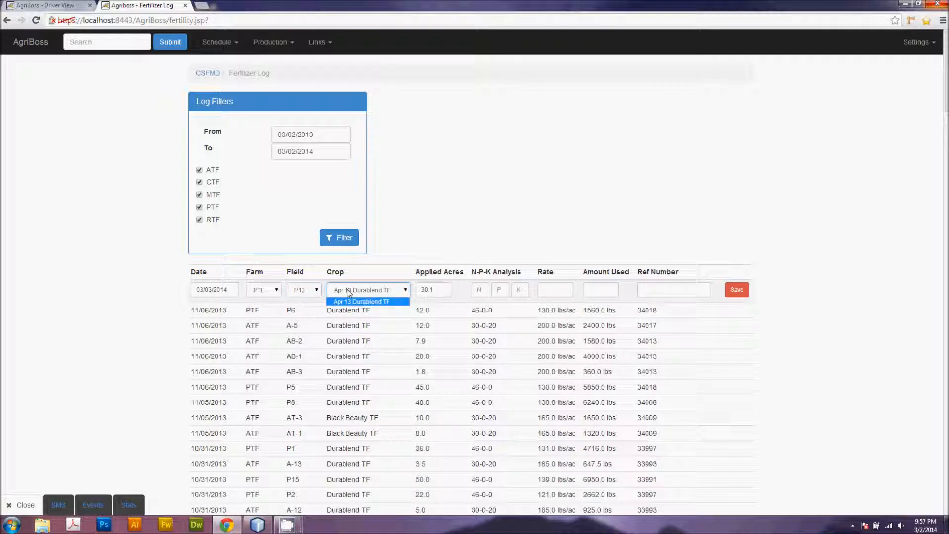
{"action": "left_click", "coordinate": [385, 306]}
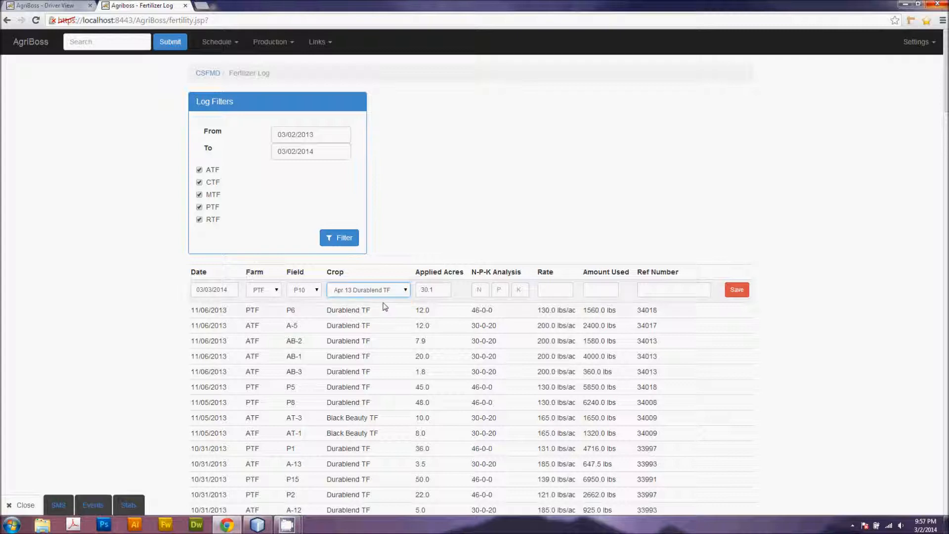
{"action": "left_click", "coordinate": [443, 289]}
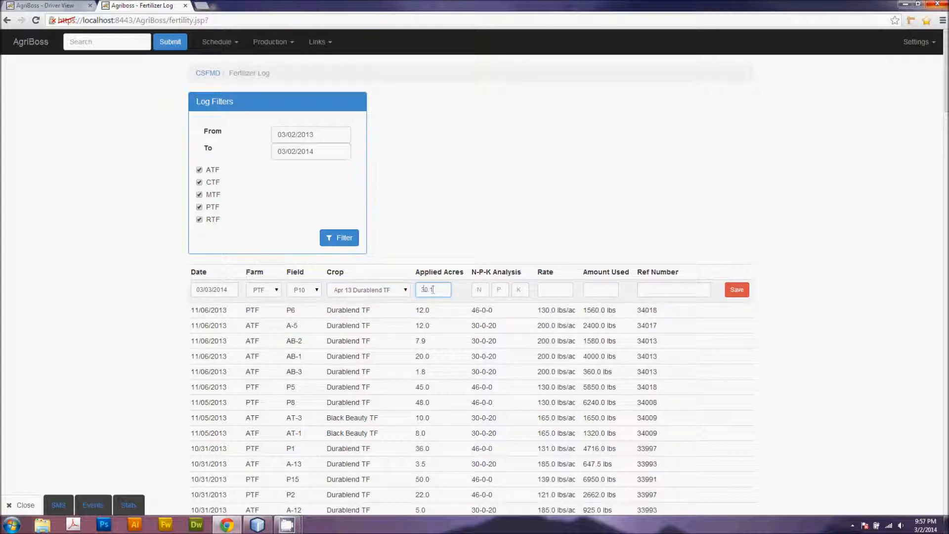
{"action": "left_click", "coordinate": [489, 286]}
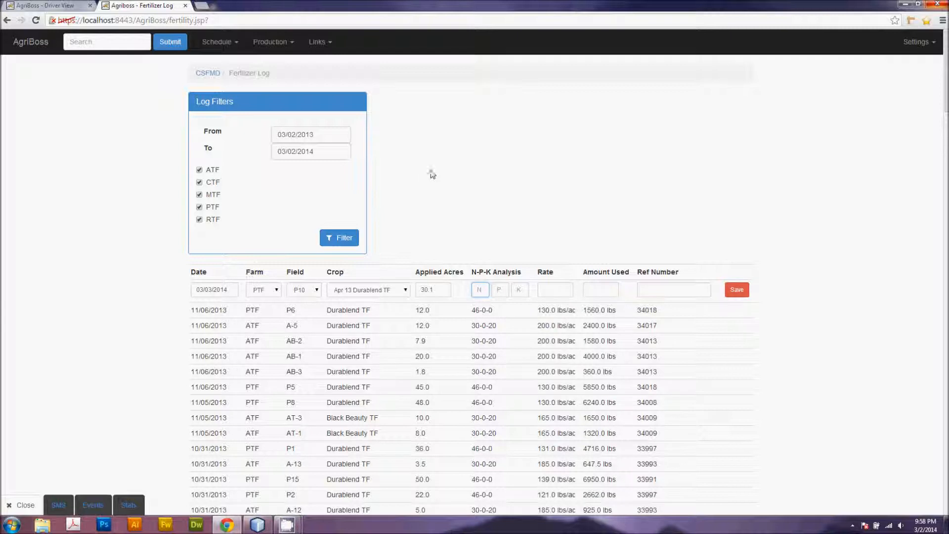
Step: Return to the company page and open the Spray Log from the production menu
{"action": "left_click", "coordinate": [203, 73]}
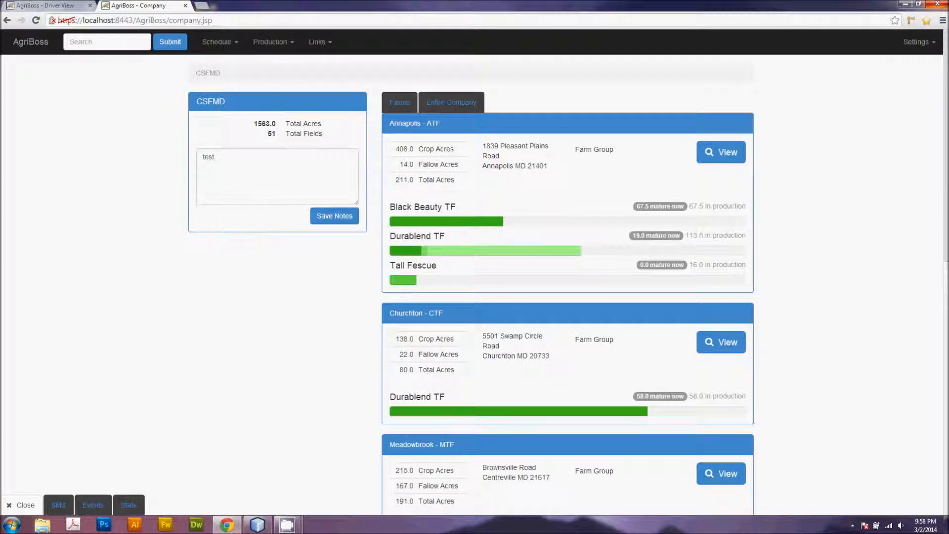
{"action": "left_click", "coordinate": [289, 46]}
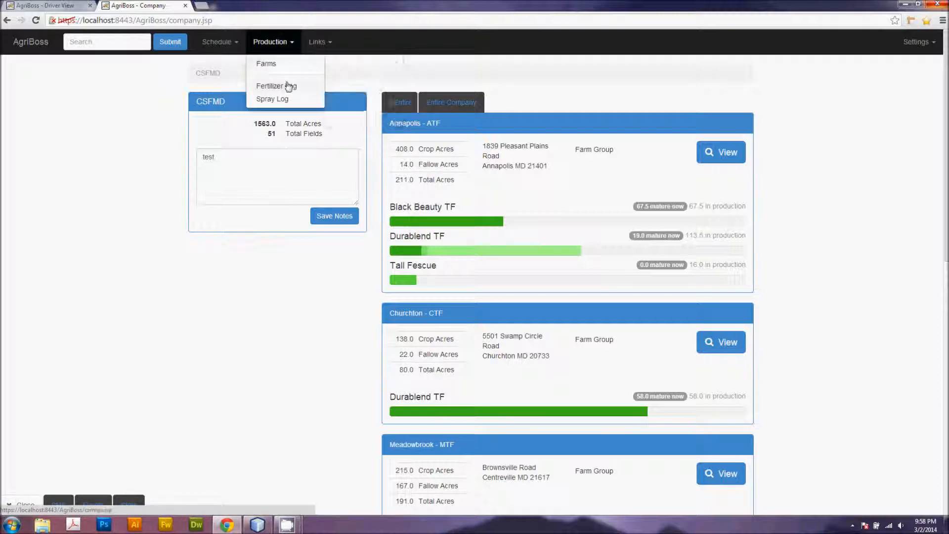
{"action": "left_click", "coordinate": [272, 99]}
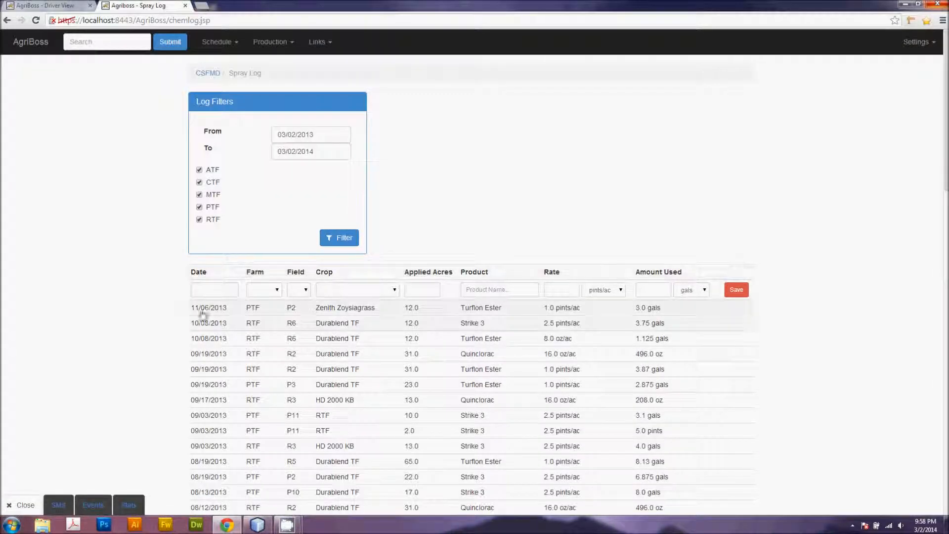
Step: Scroll through the spray log entries and go back to the company page
{"action": "scroll", "coordinate": [505, 430], "scroll_direction": "down", "scroll_amount": 2}
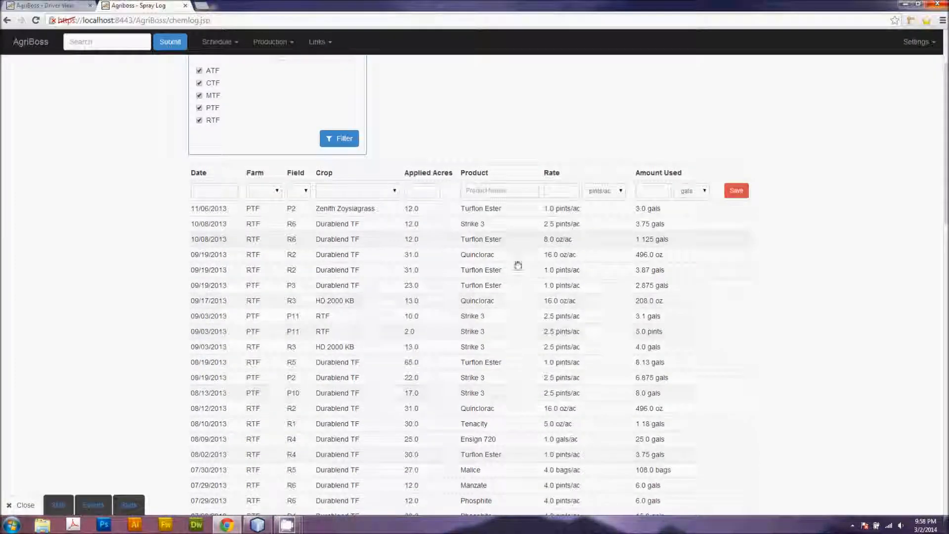
{"action": "scroll", "coordinate": [496, 300], "scroll_direction": "up", "scroll_amount": 2}
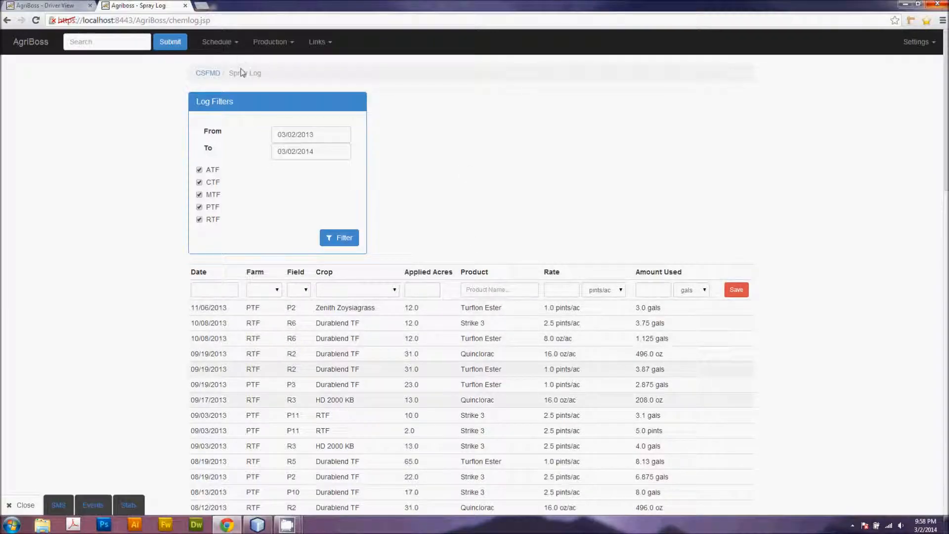
{"action": "left_click", "coordinate": [212, 75]}
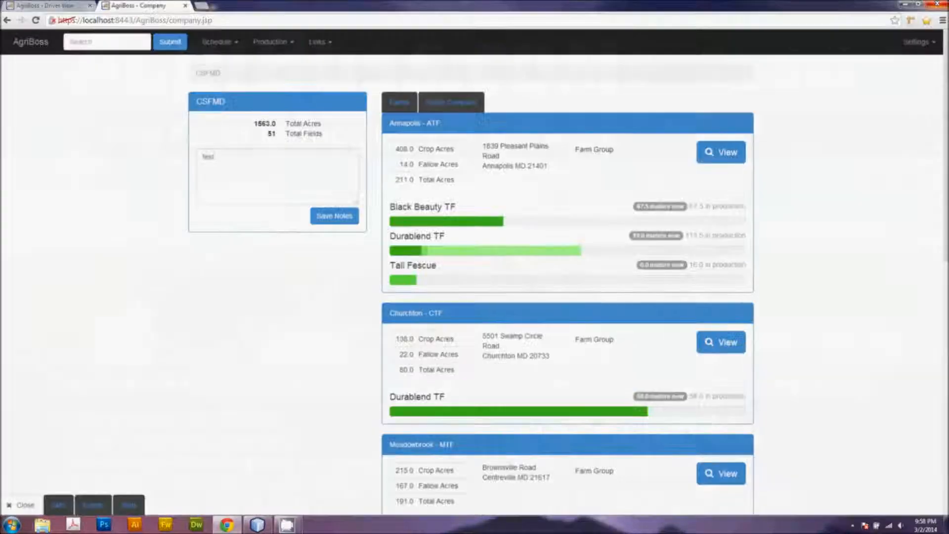